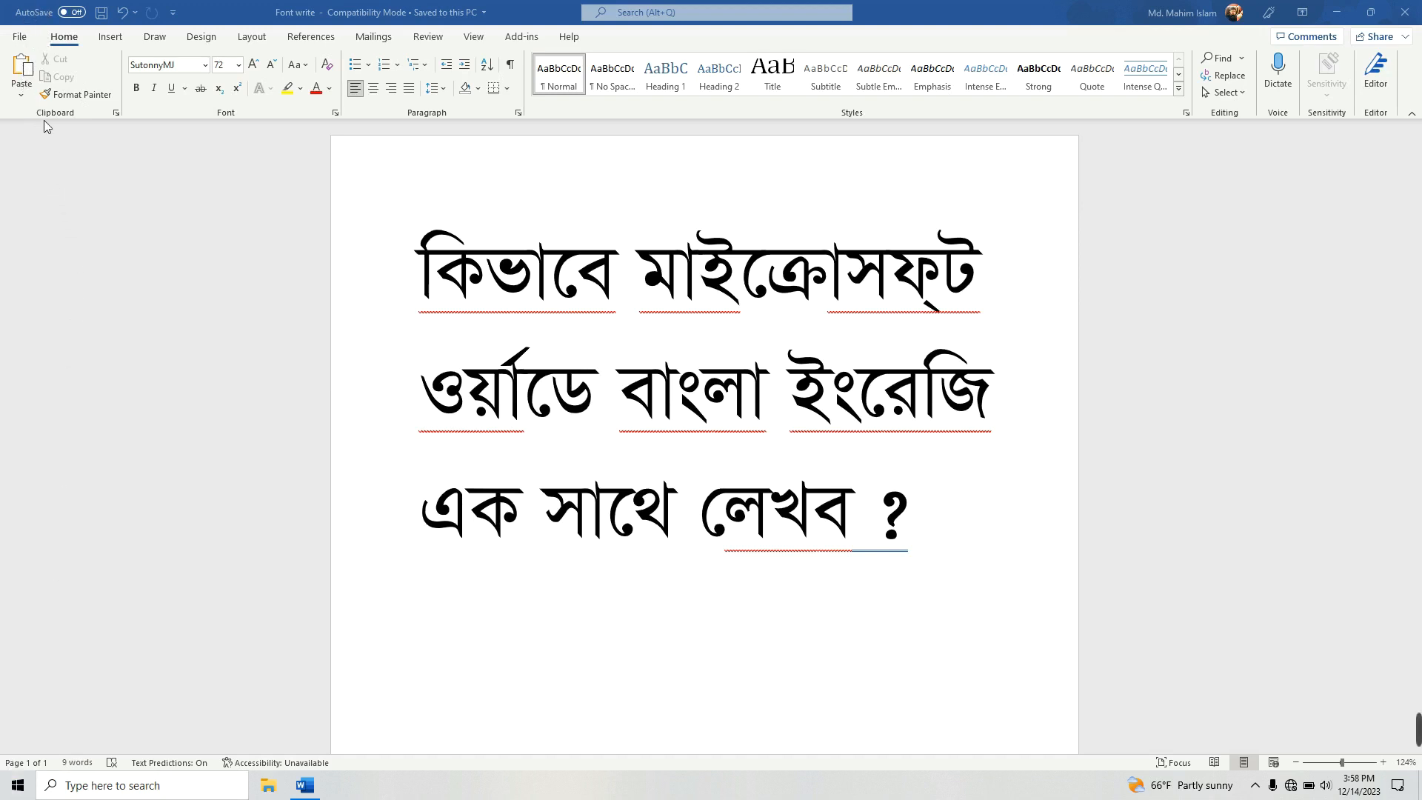
# - Open the keyboard shortcut customization dialog from the Customize Ribbon section of Word Options
pyautogui.click(20, 37)
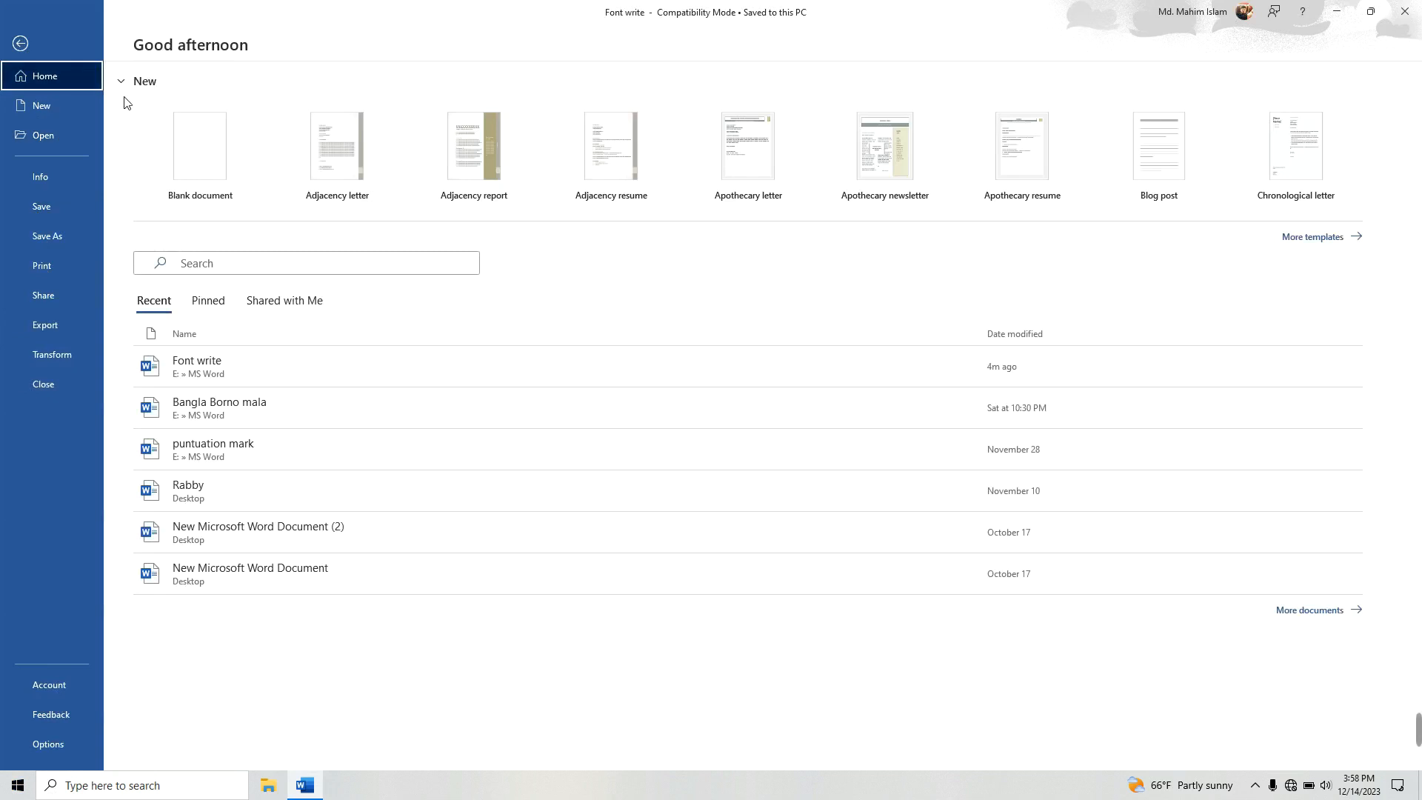
pyautogui.click(22, 45)
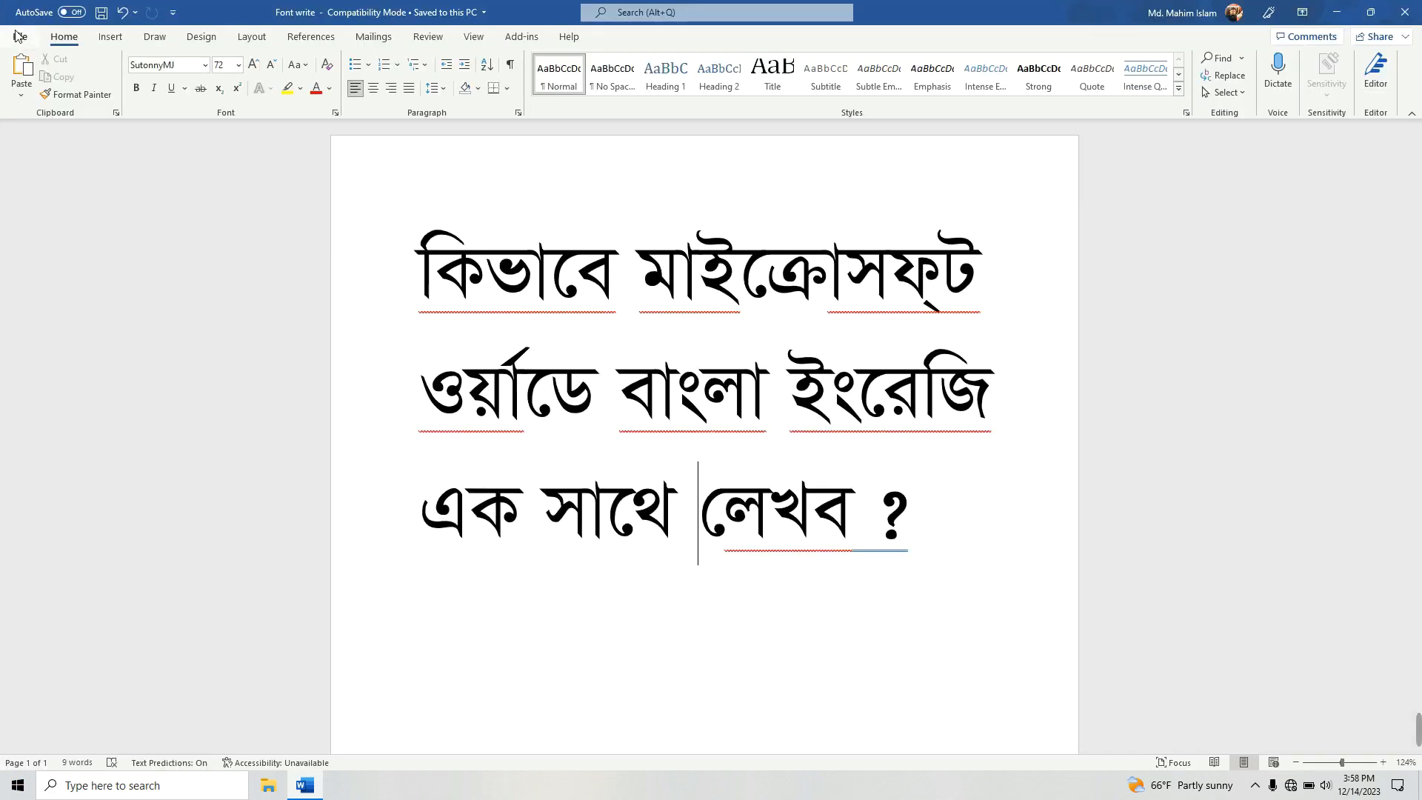
pyautogui.click(19, 37)
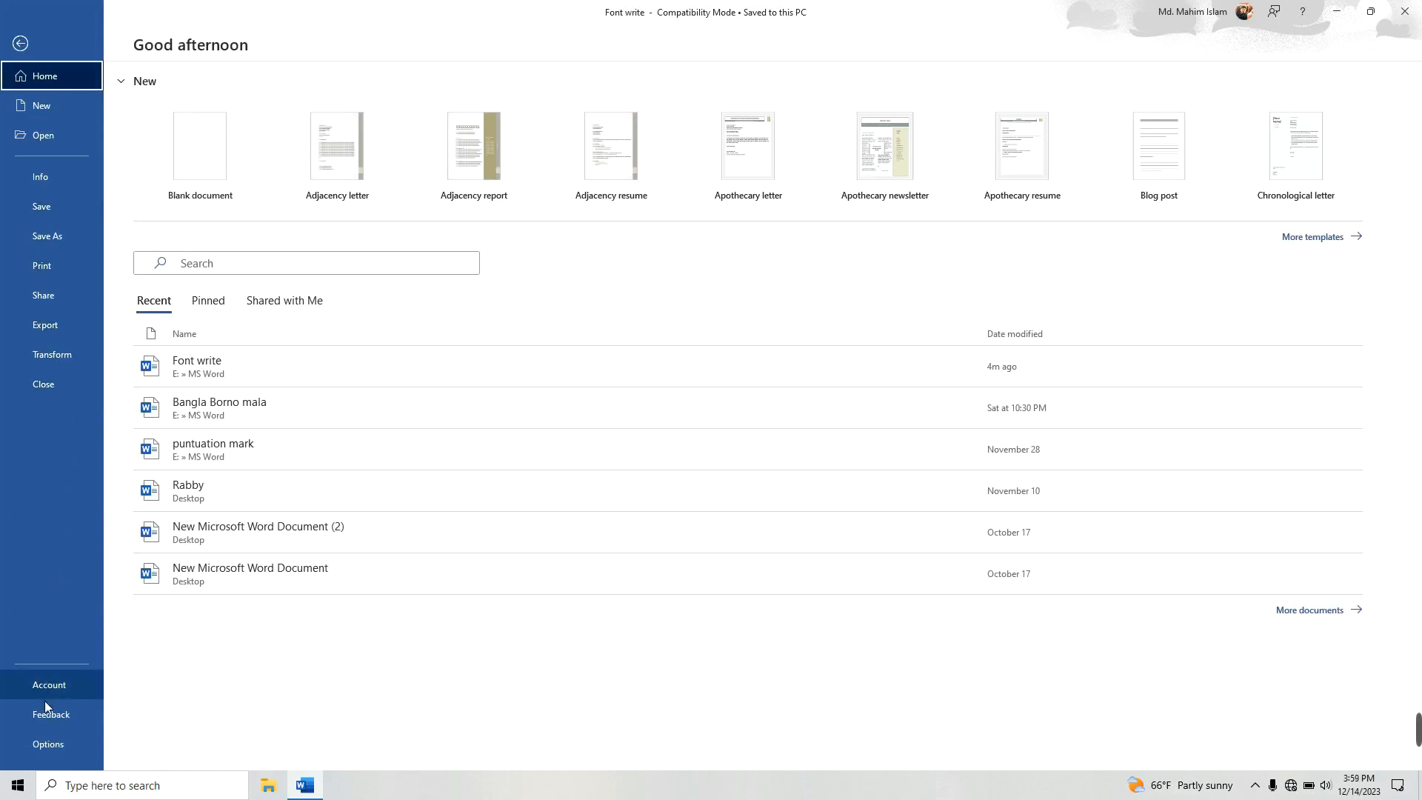
pyautogui.click(60, 749)
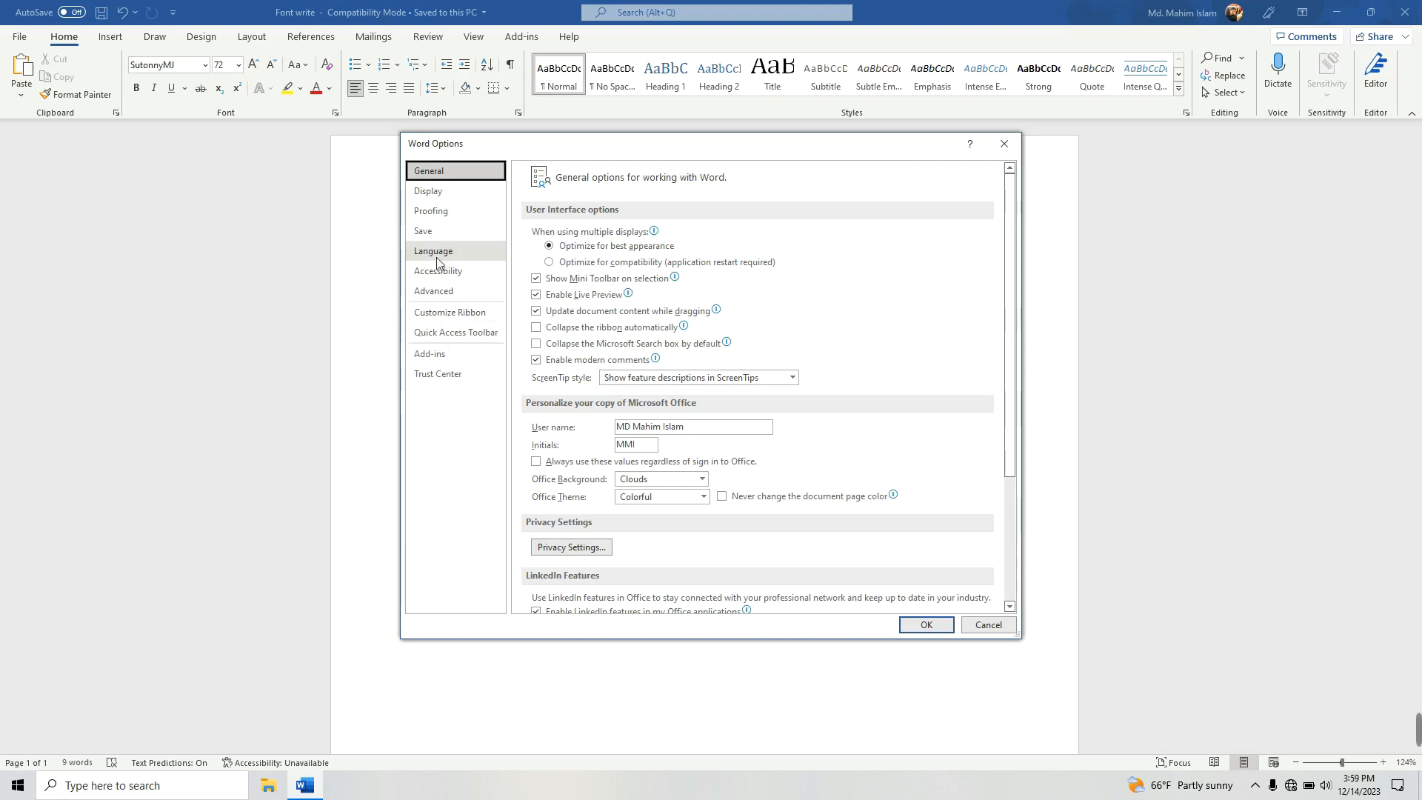
pyautogui.click(437, 319)
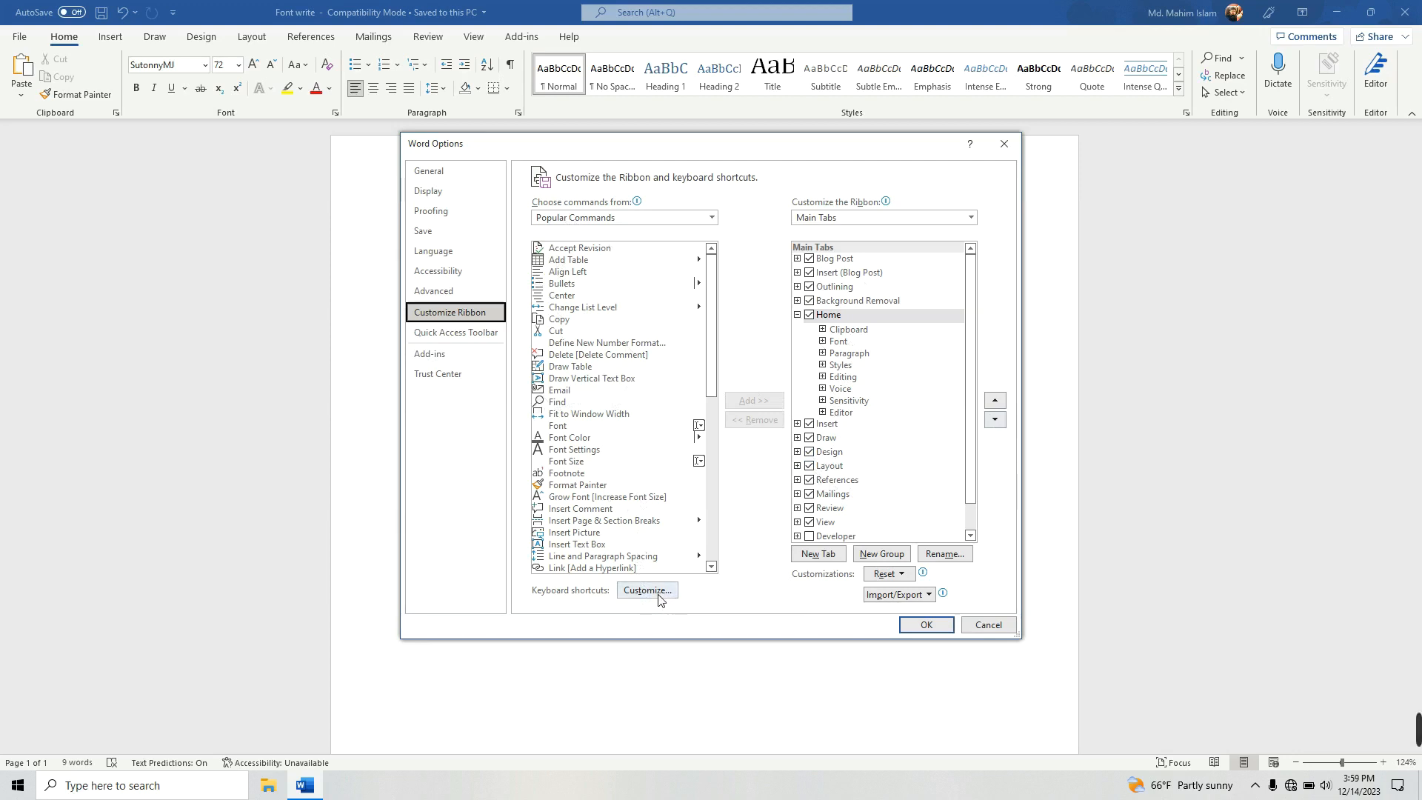
pyautogui.click(647, 591)
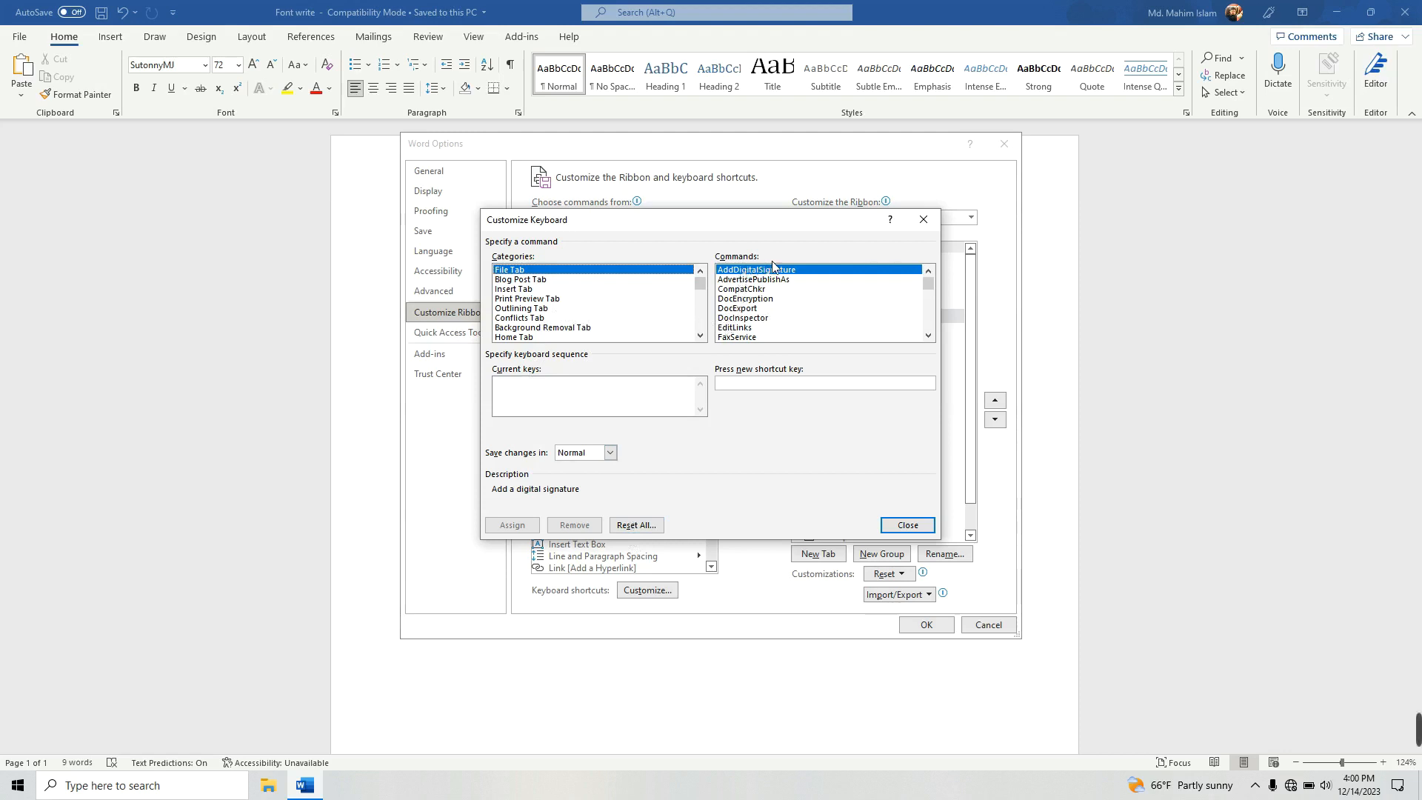
# - Choose Fonts as the command category for the keyboard shortcut
pyautogui.click(549, 300)
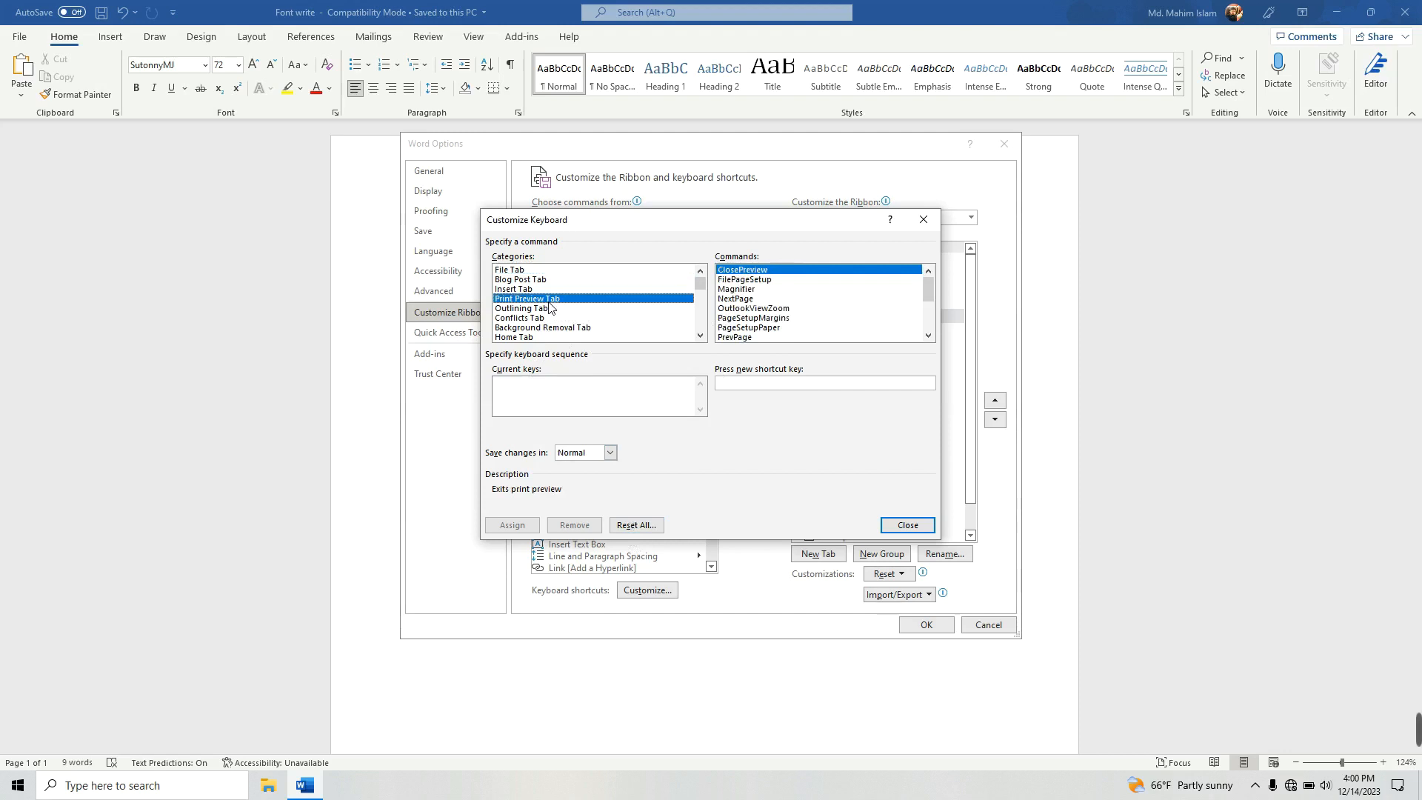
pyautogui.scroll(-1, 549, 308)
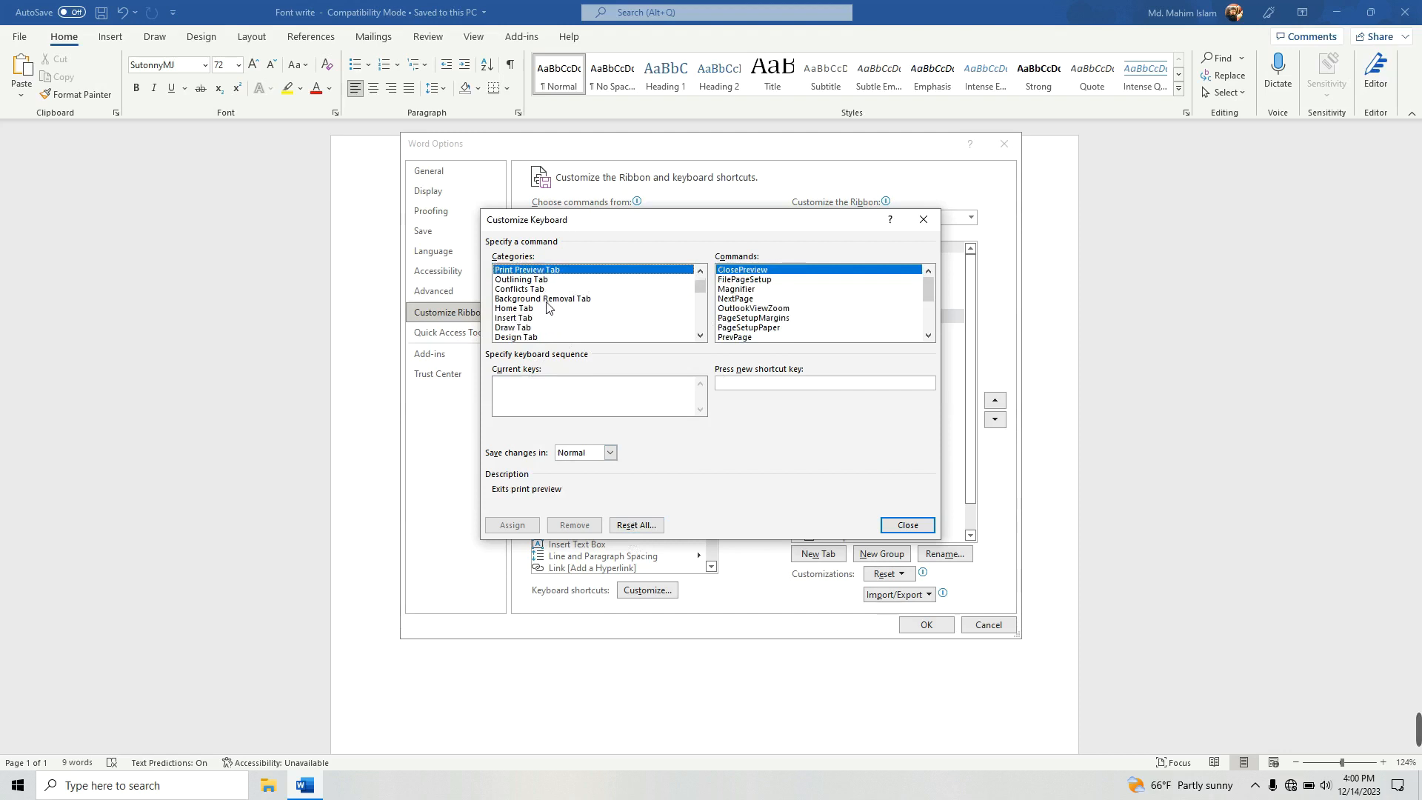
pyautogui.scroll(-3, 546, 307)
pyautogui.scroll(-4, 547, 306)
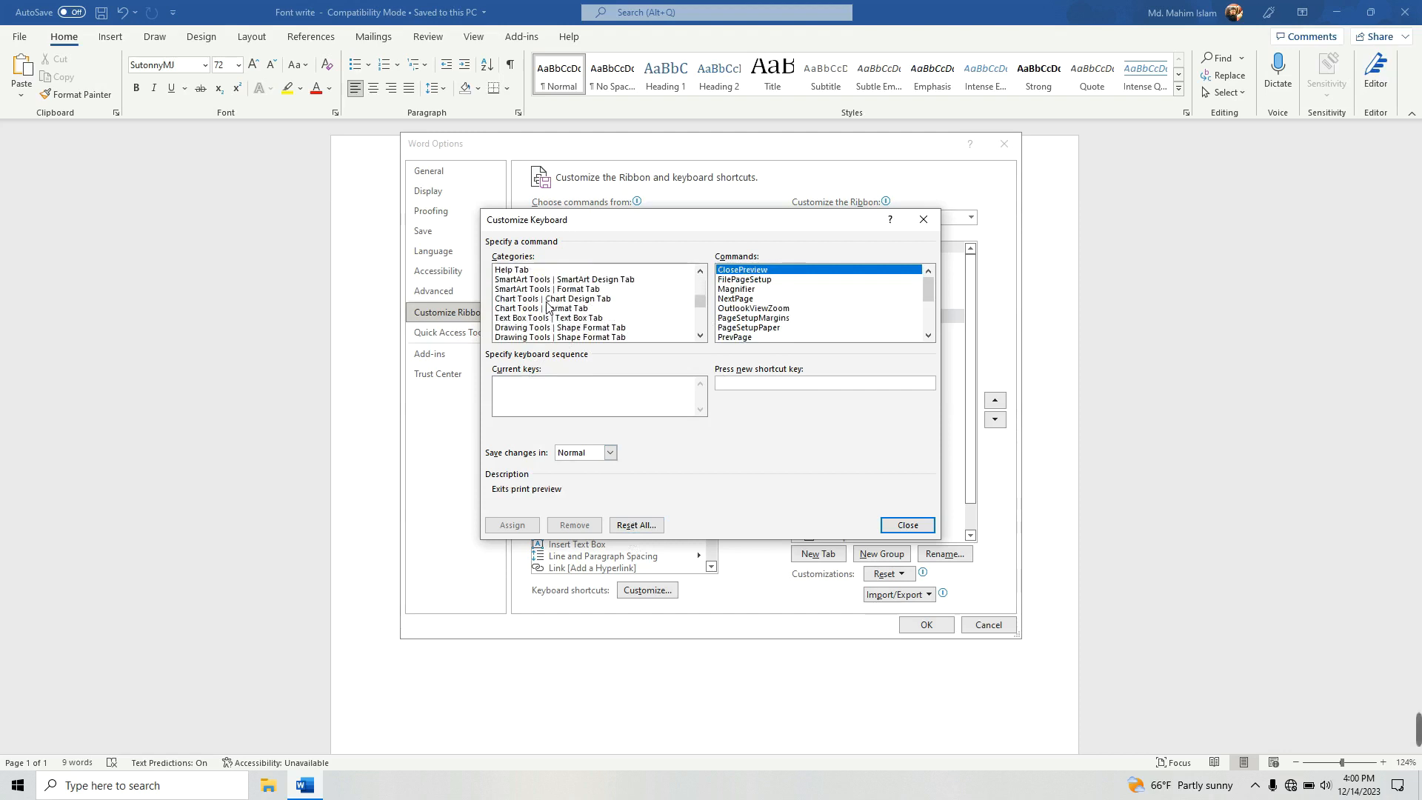
pyautogui.scroll(-4, 547, 306)
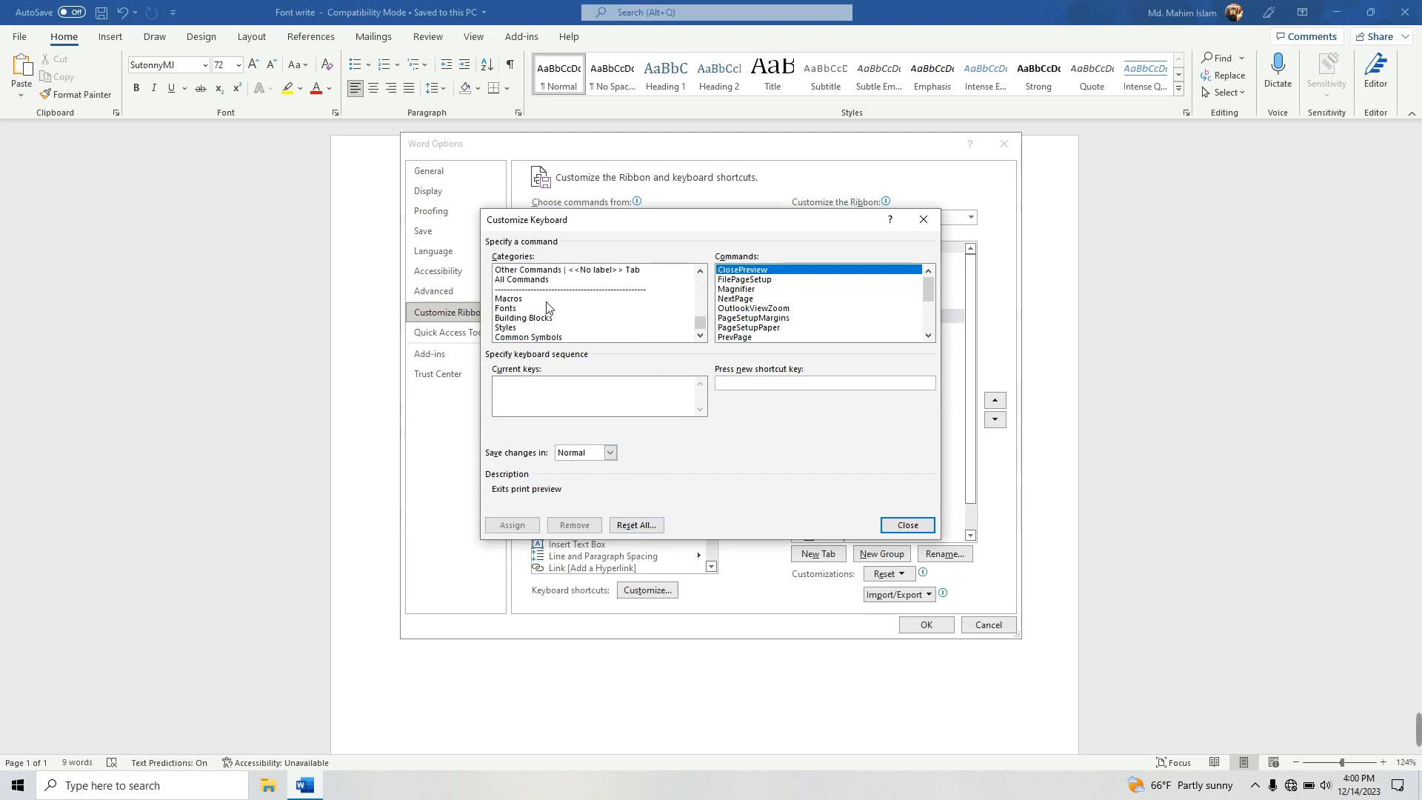
pyautogui.click(509, 309)
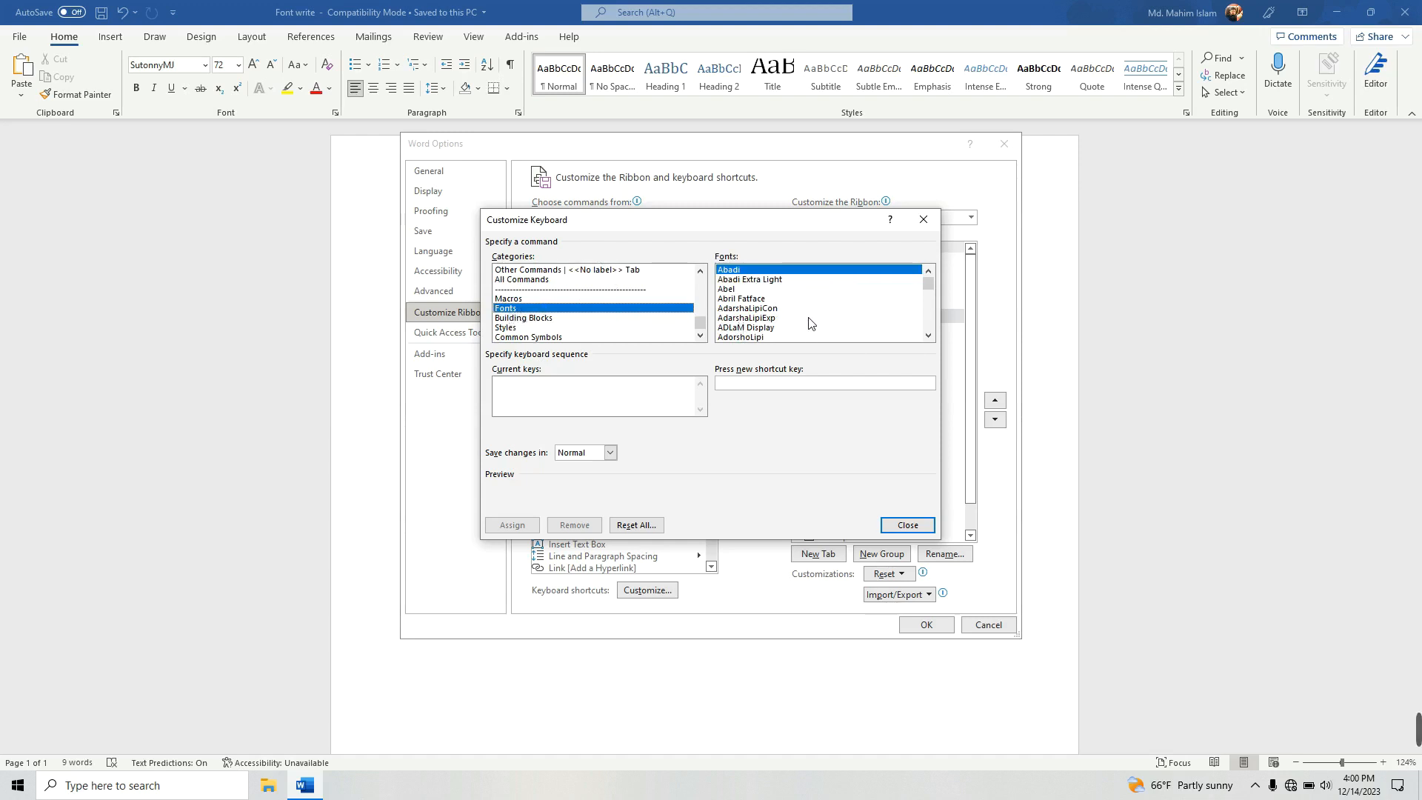
# - Find the SutonnyMJ font among the available fonts and select it for shortcut customization
pyautogui.click(755, 299)
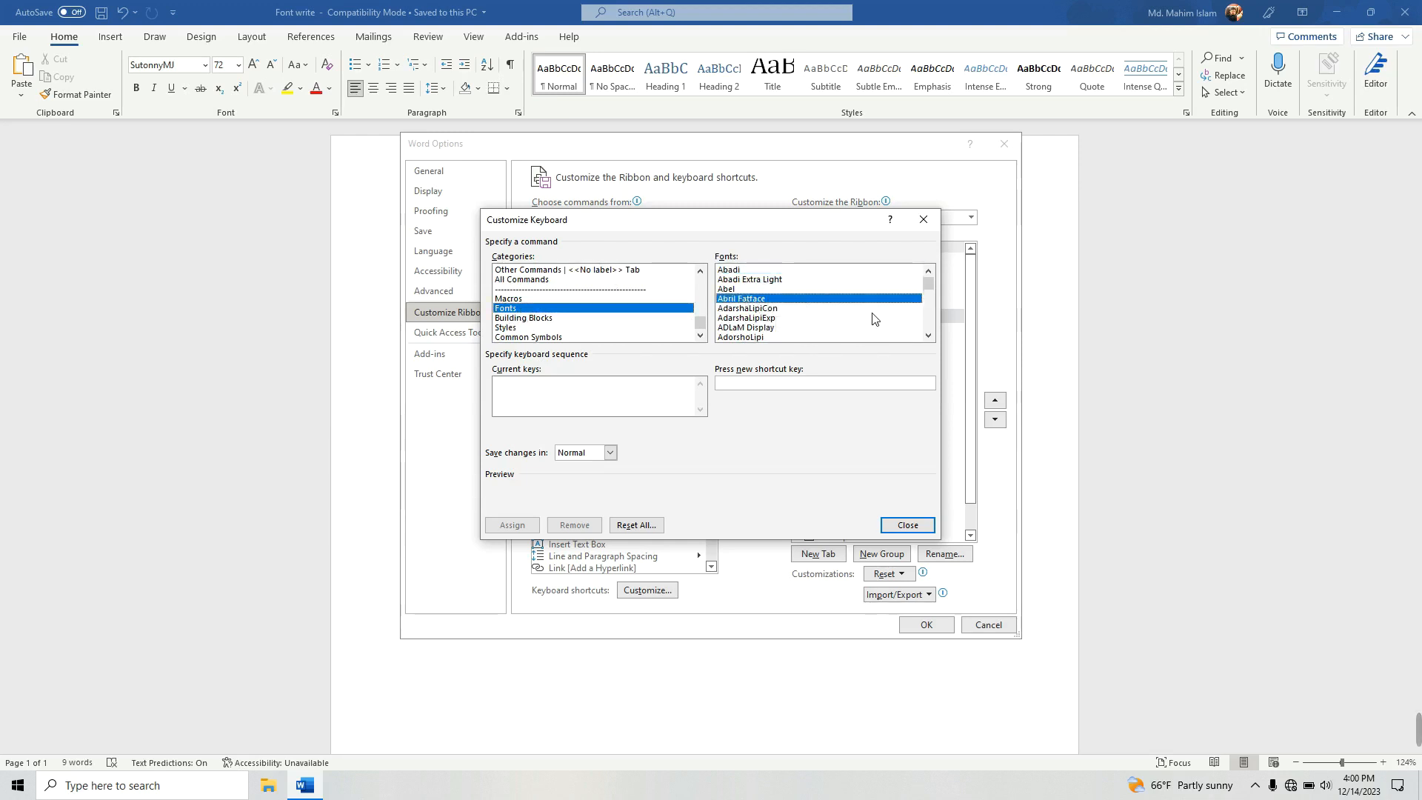
pyautogui.scroll(-1, 823, 307)
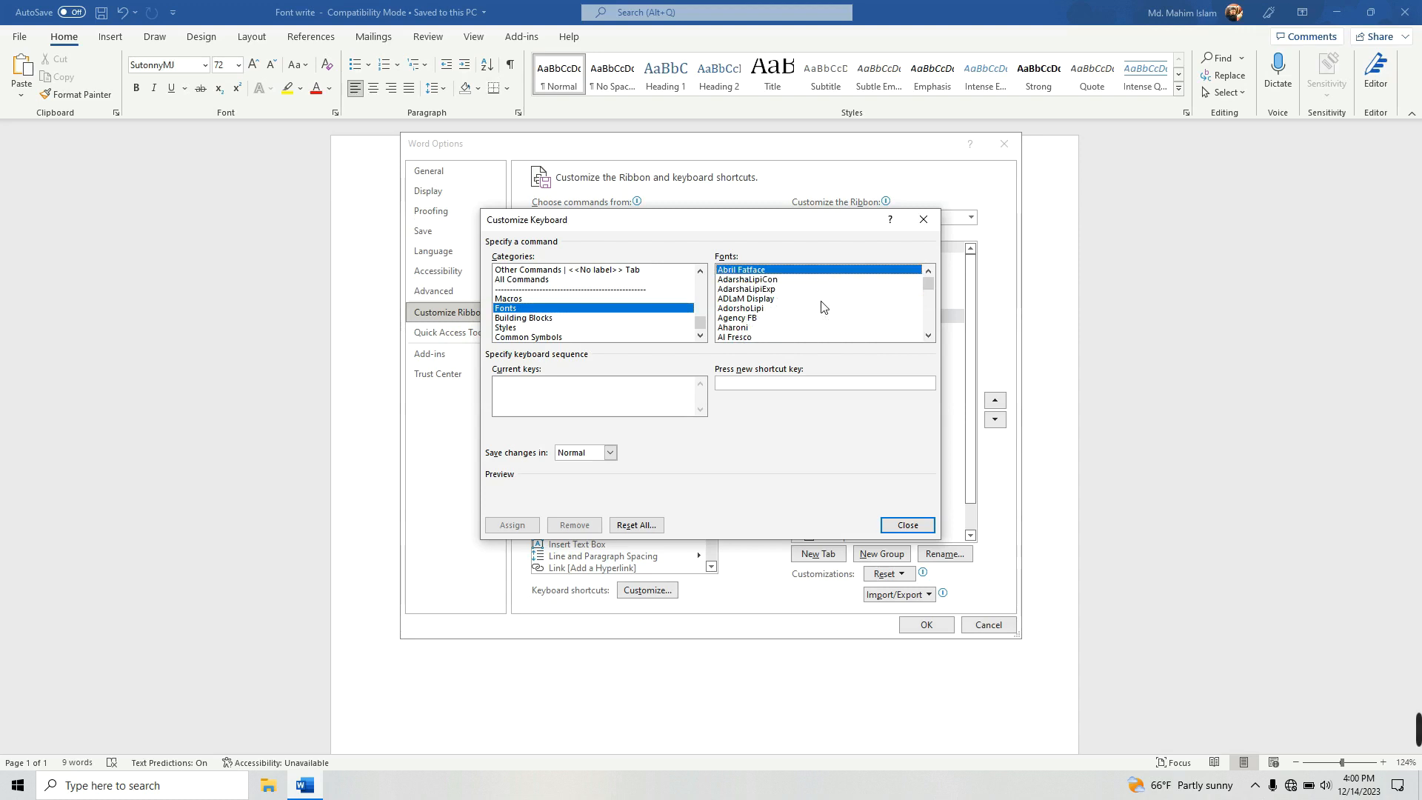
pyautogui.scroll(-5, 822, 307)
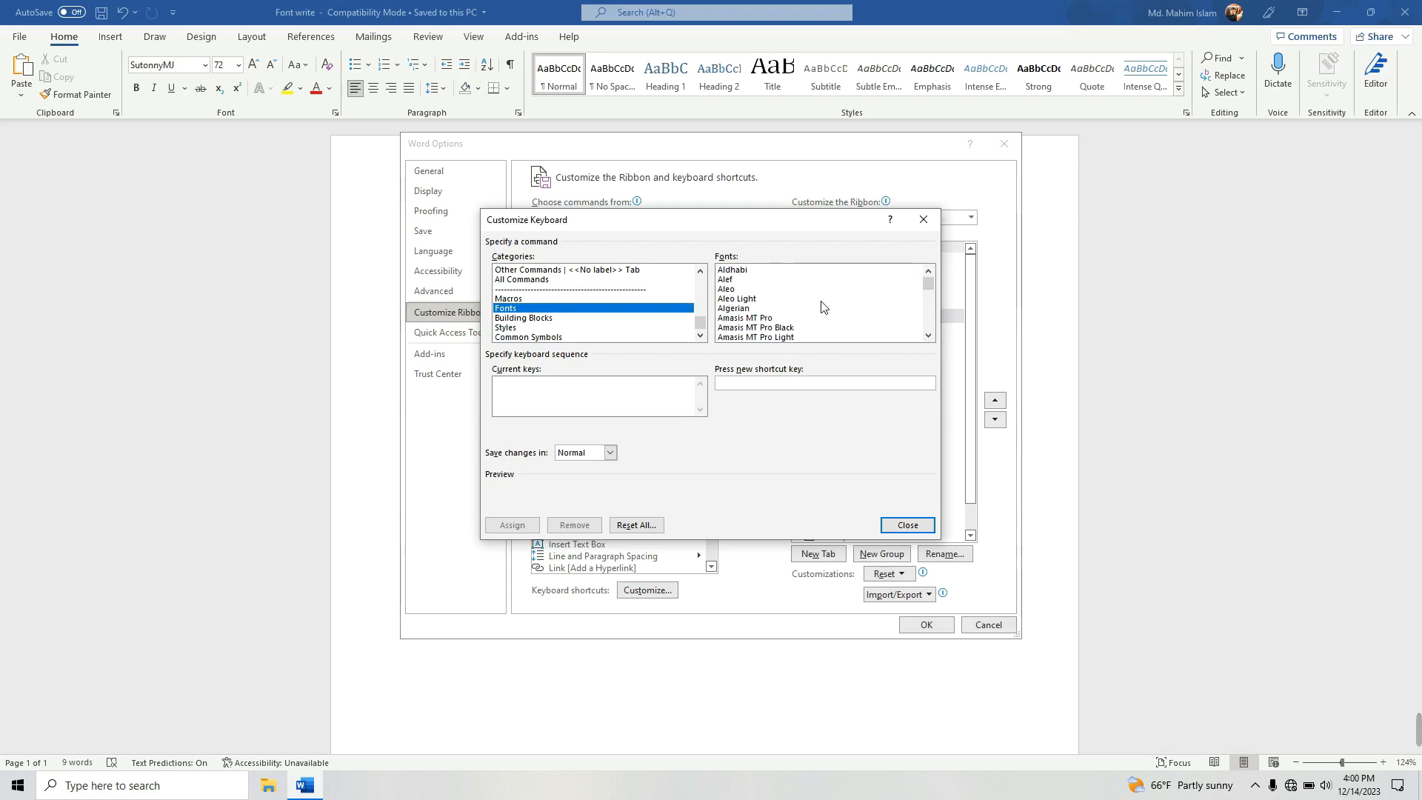
pyautogui.scroll(-6, 822, 306)
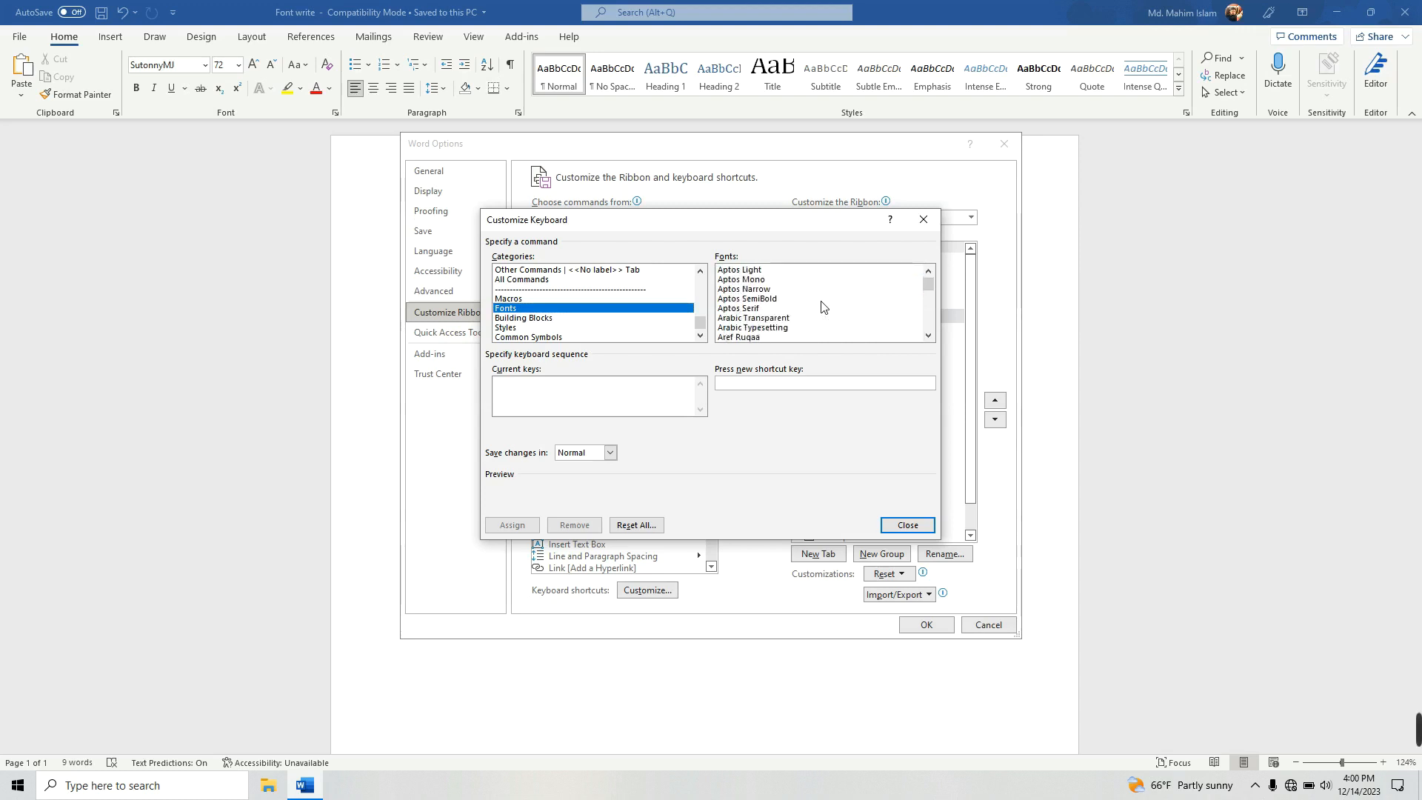
pyautogui.scroll(-5, 823, 306)
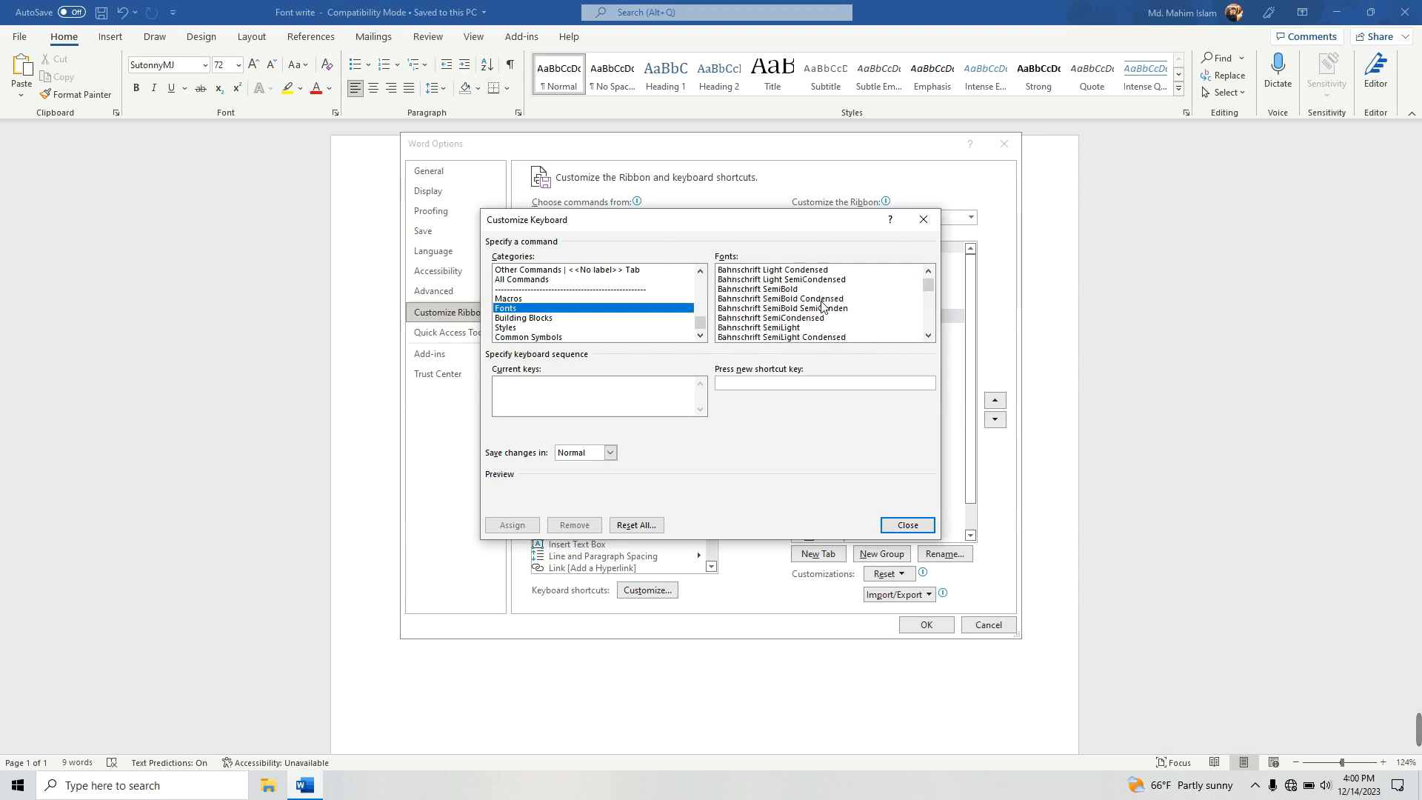
pyautogui.scroll(-6, 822, 306)
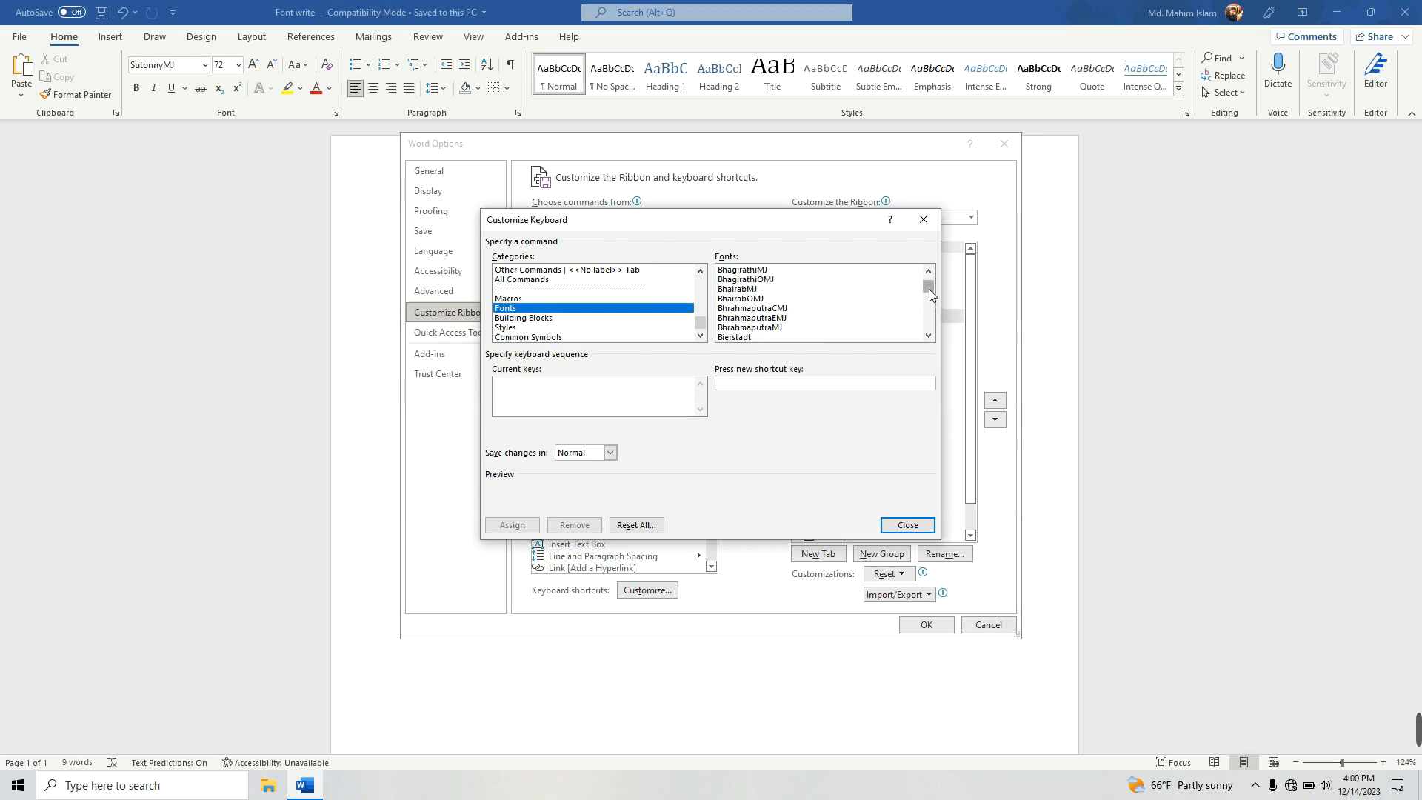
pyautogui.moveTo(929, 289); pyautogui.dragTo(929, 292)
pyautogui.scroll(-6, 792, 314)
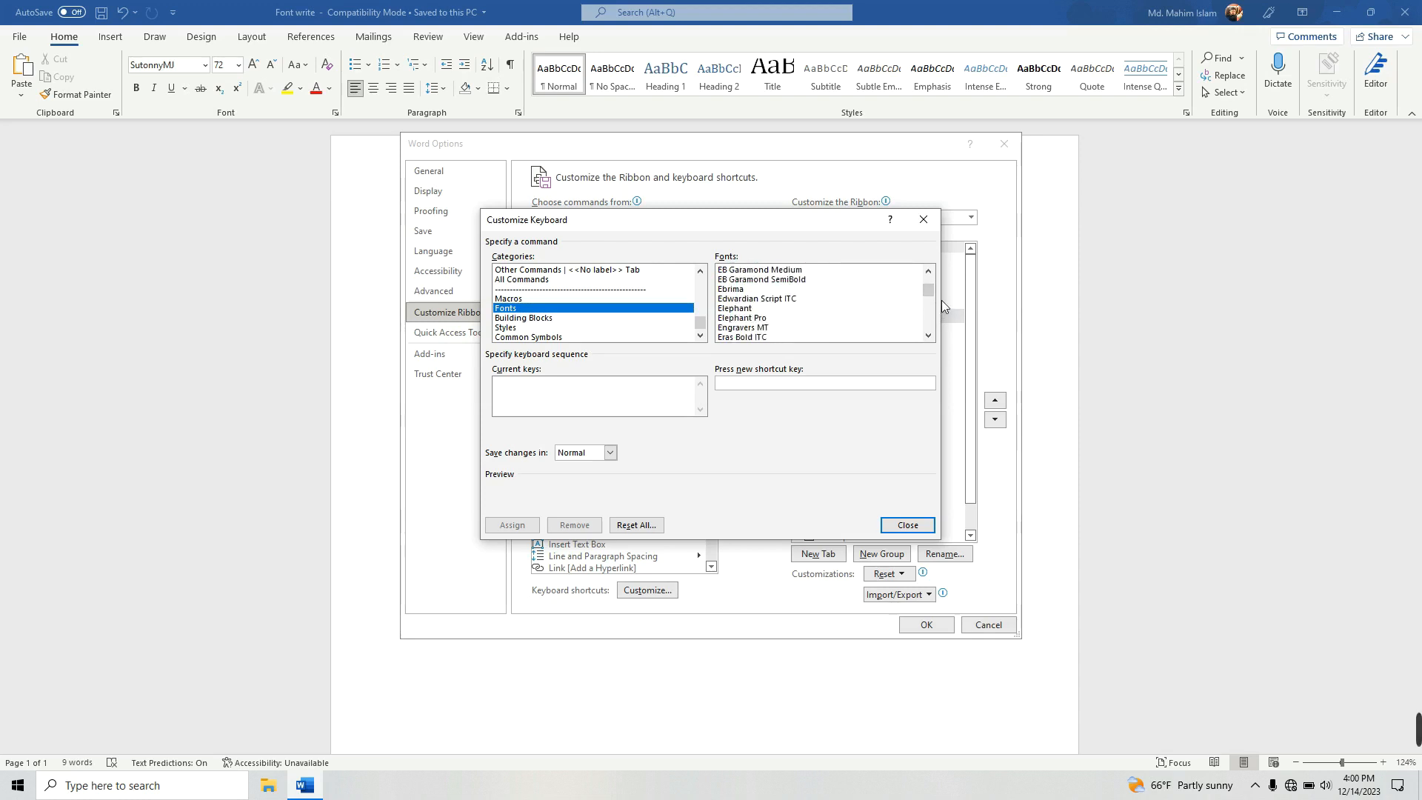
pyautogui.moveTo(929, 291); pyautogui.dragTo(928, 341)
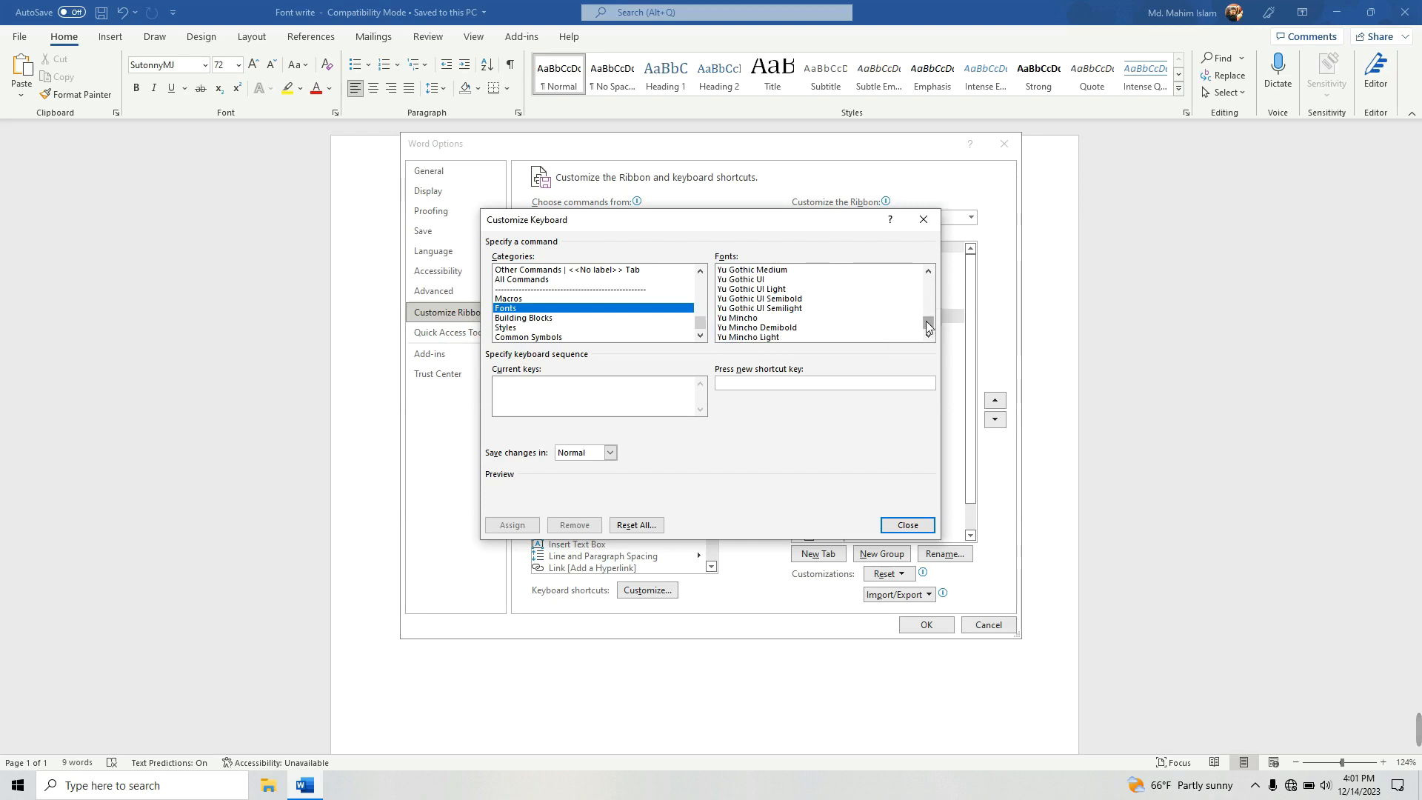
pyautogui.moveTo(926, 322); pyautogui.dragTo(927, 311)
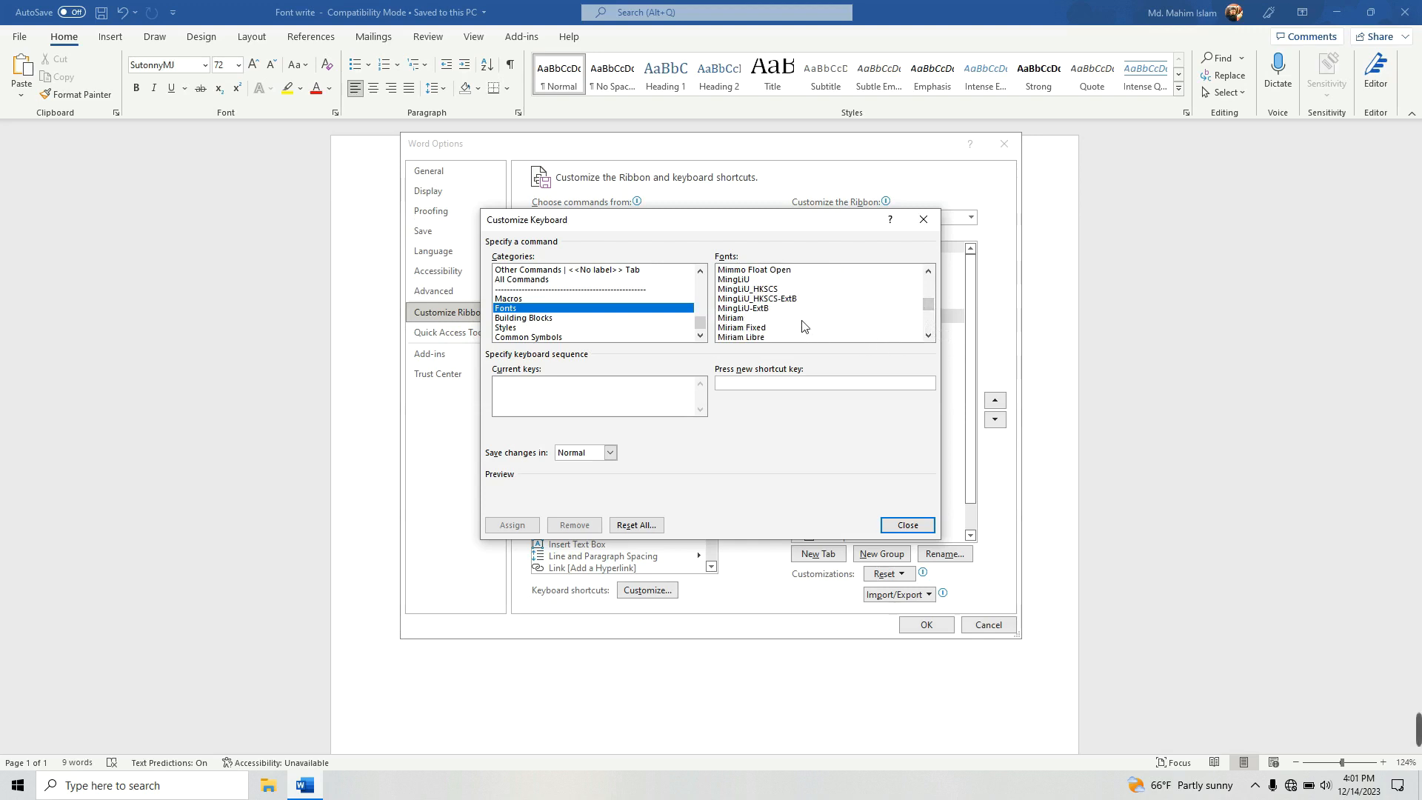
pyautogui.scroll(10, 787, 310)
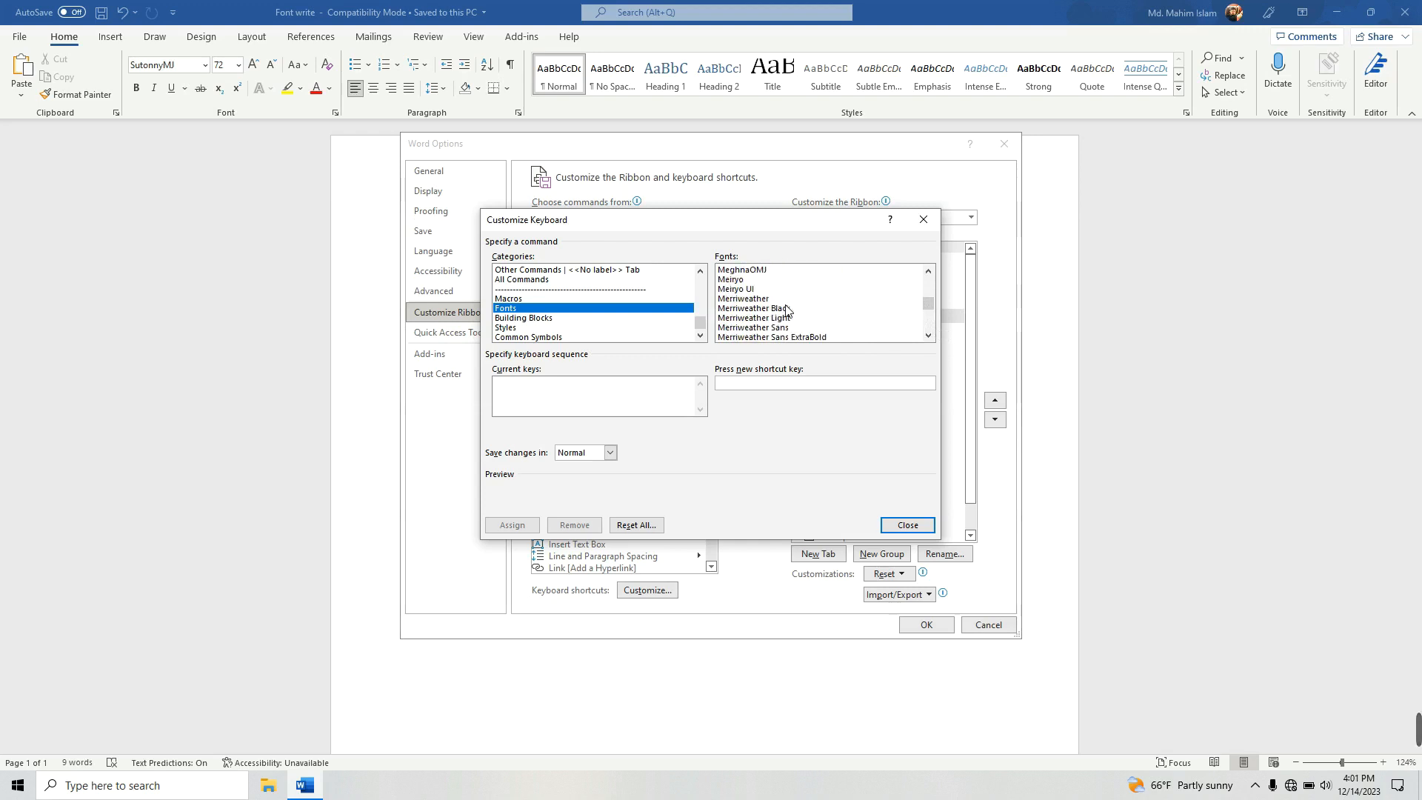
pyautogui.scroll(2, 788, 310)
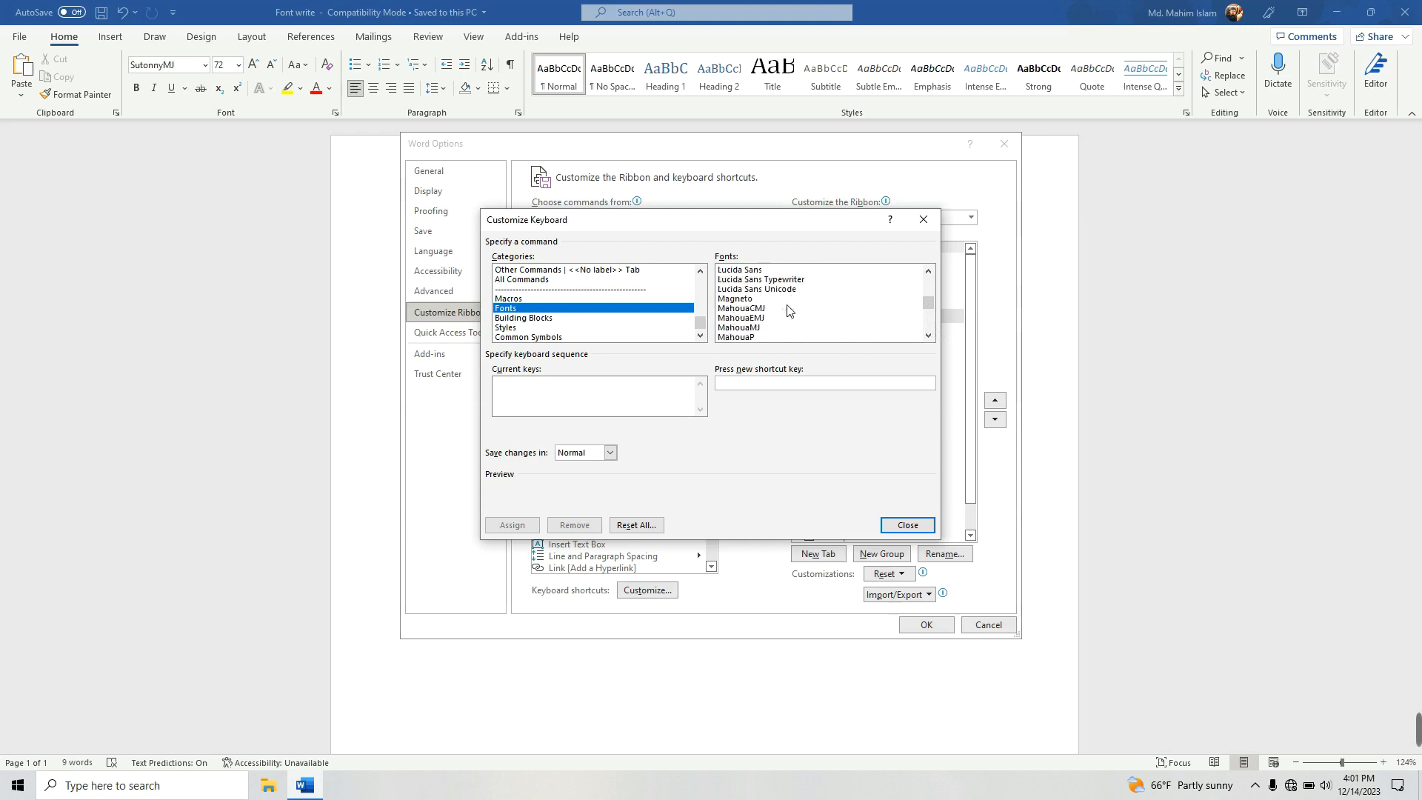
pyautogui.scroll(5, 787, 310)
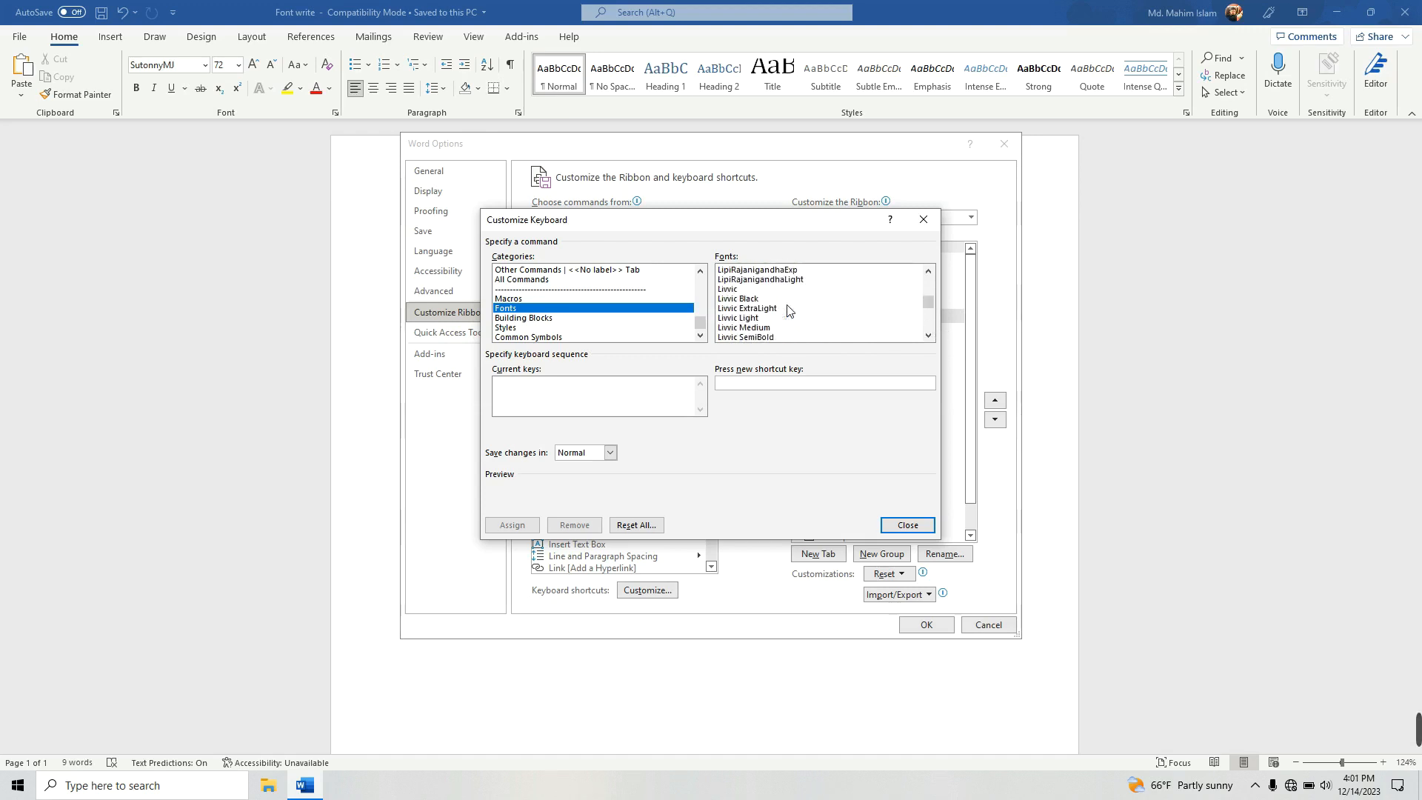
pyautogui.scroll(5, 788, 310)
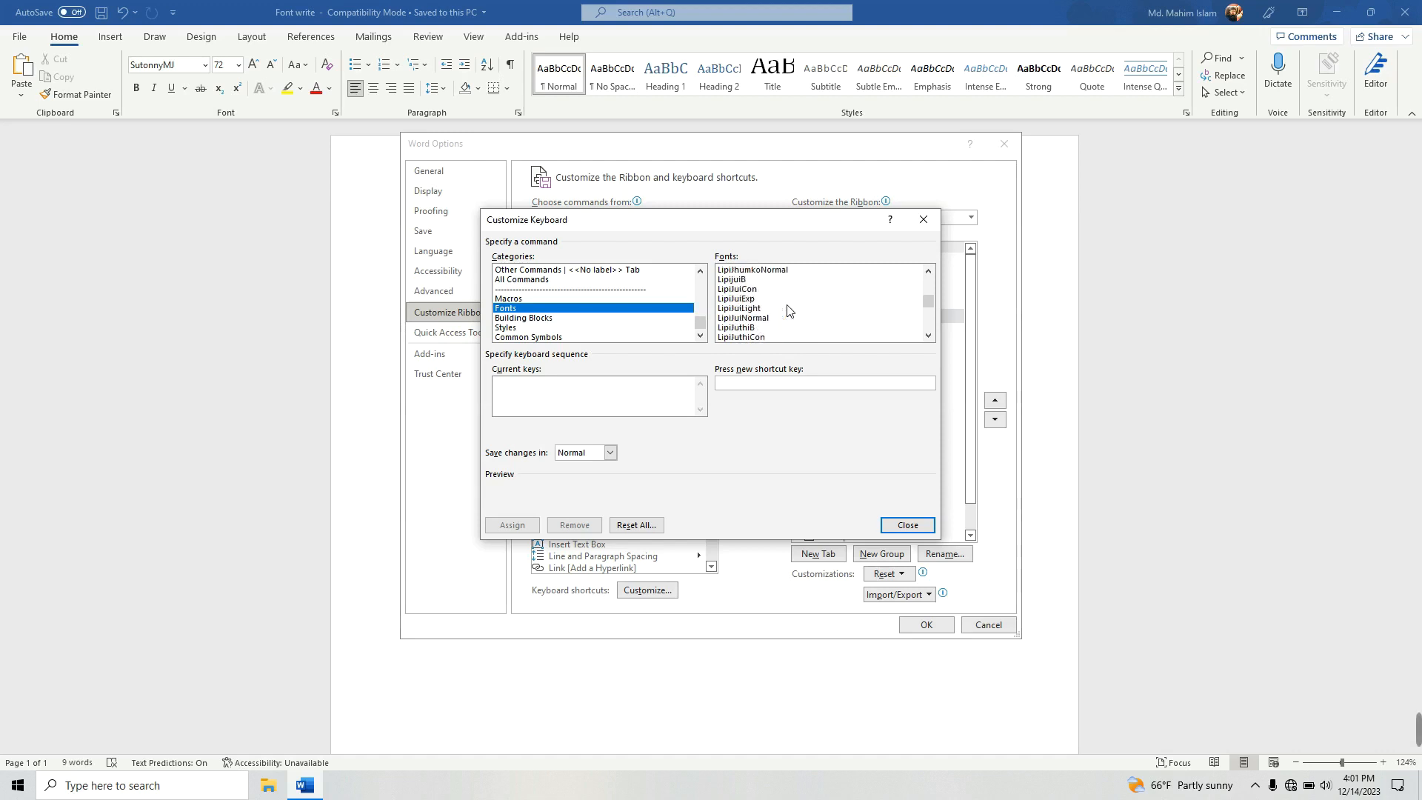
pyautogui.scroll(6, 788, 310)
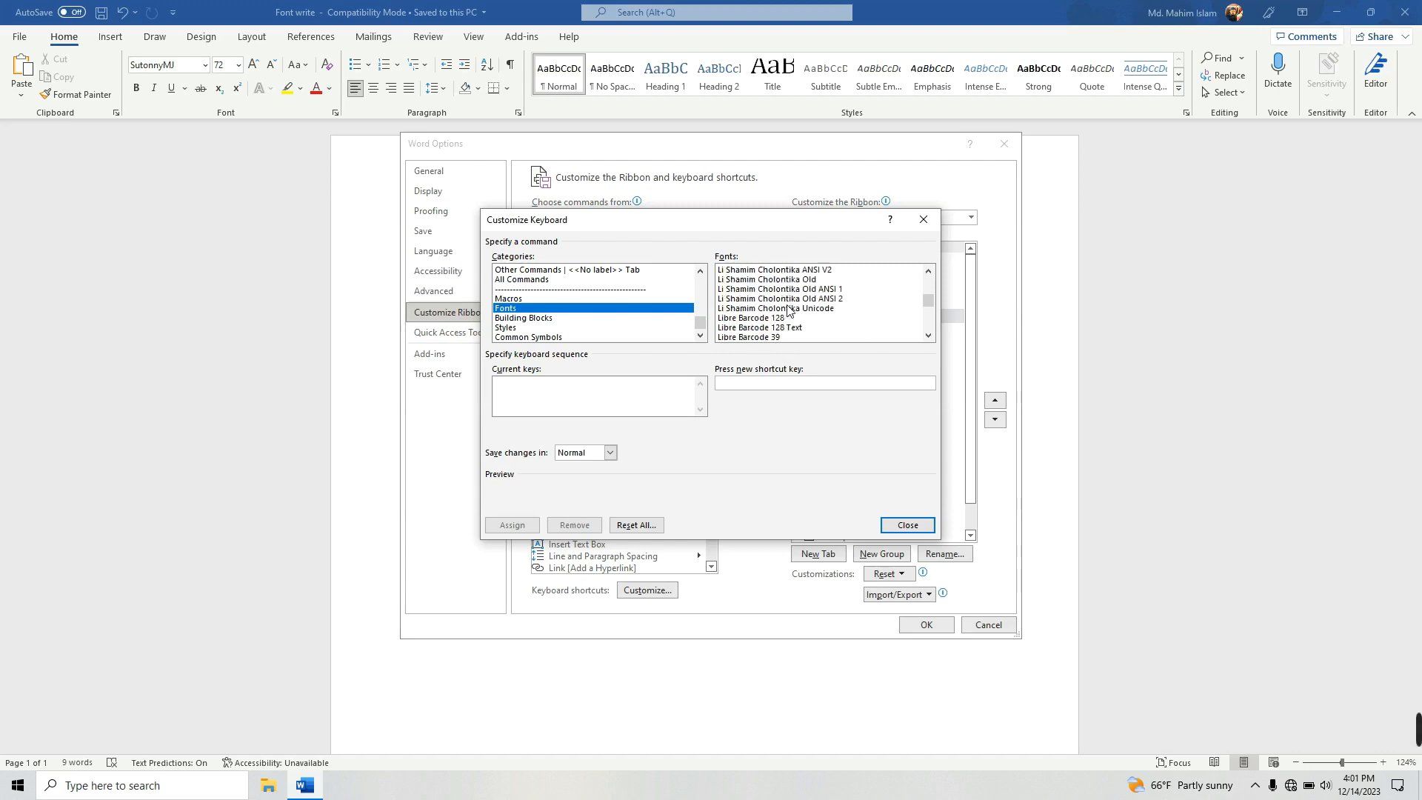
pyautogui.scroll(8, 788, 310)
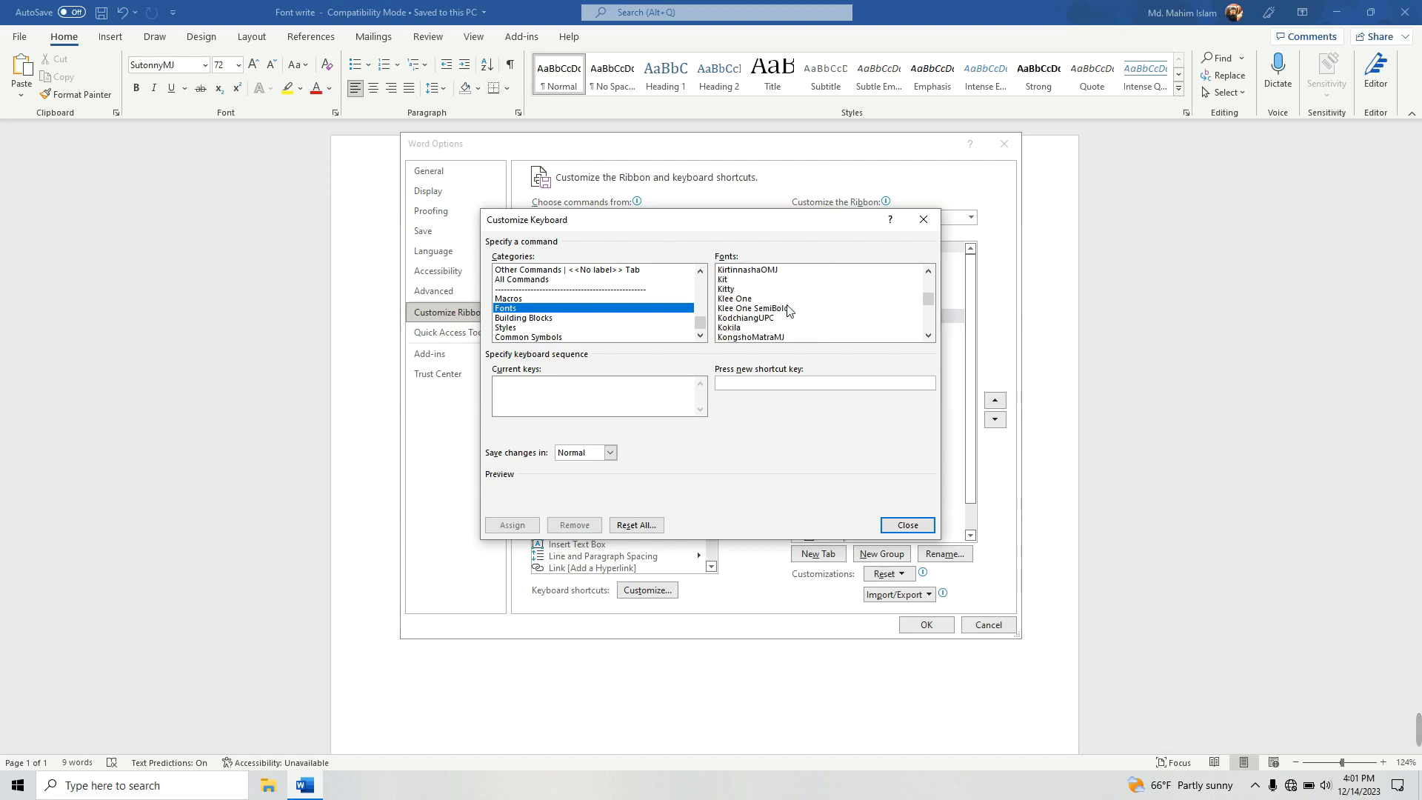
pyautogui.scroll(8, 787, 309)
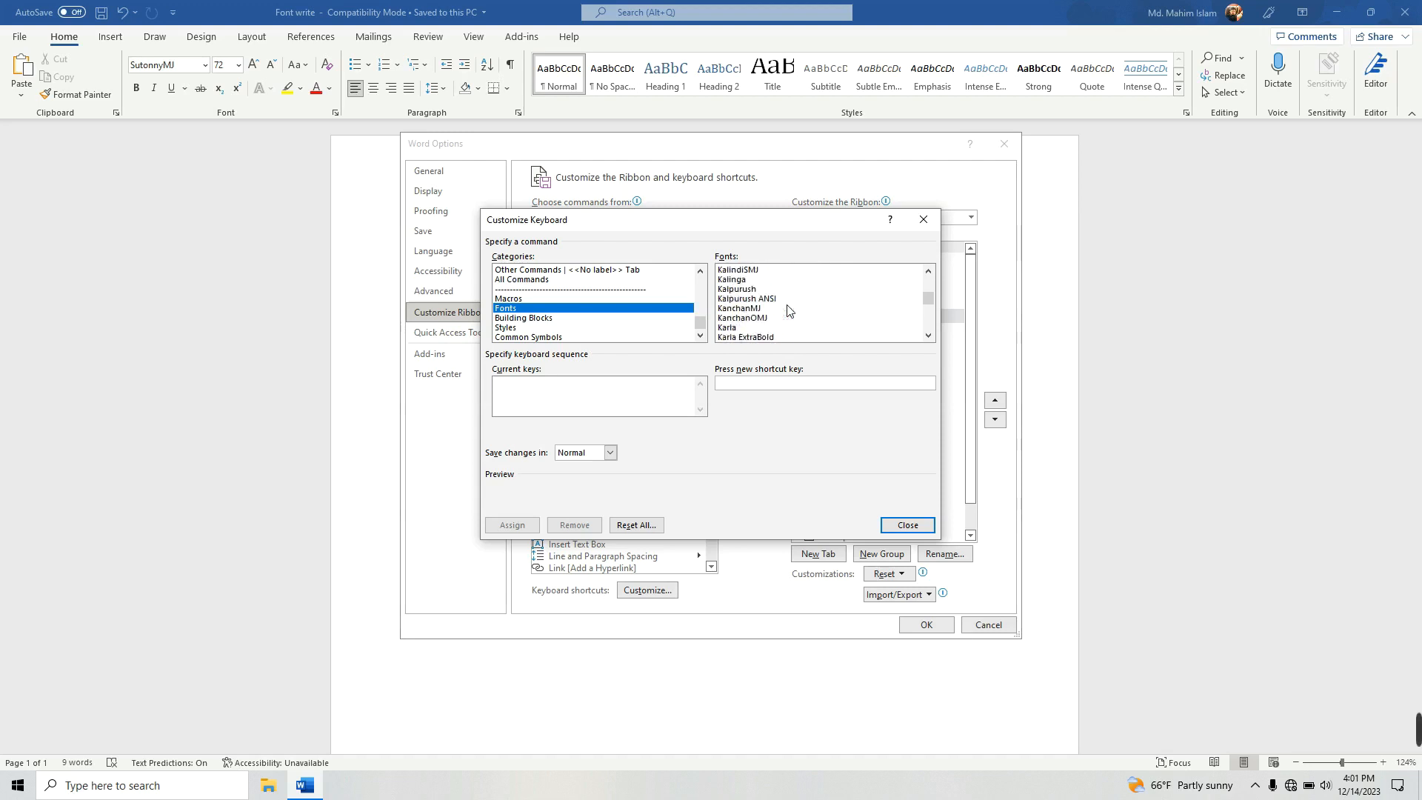
pyautogui.scroll(8, 787, 309)
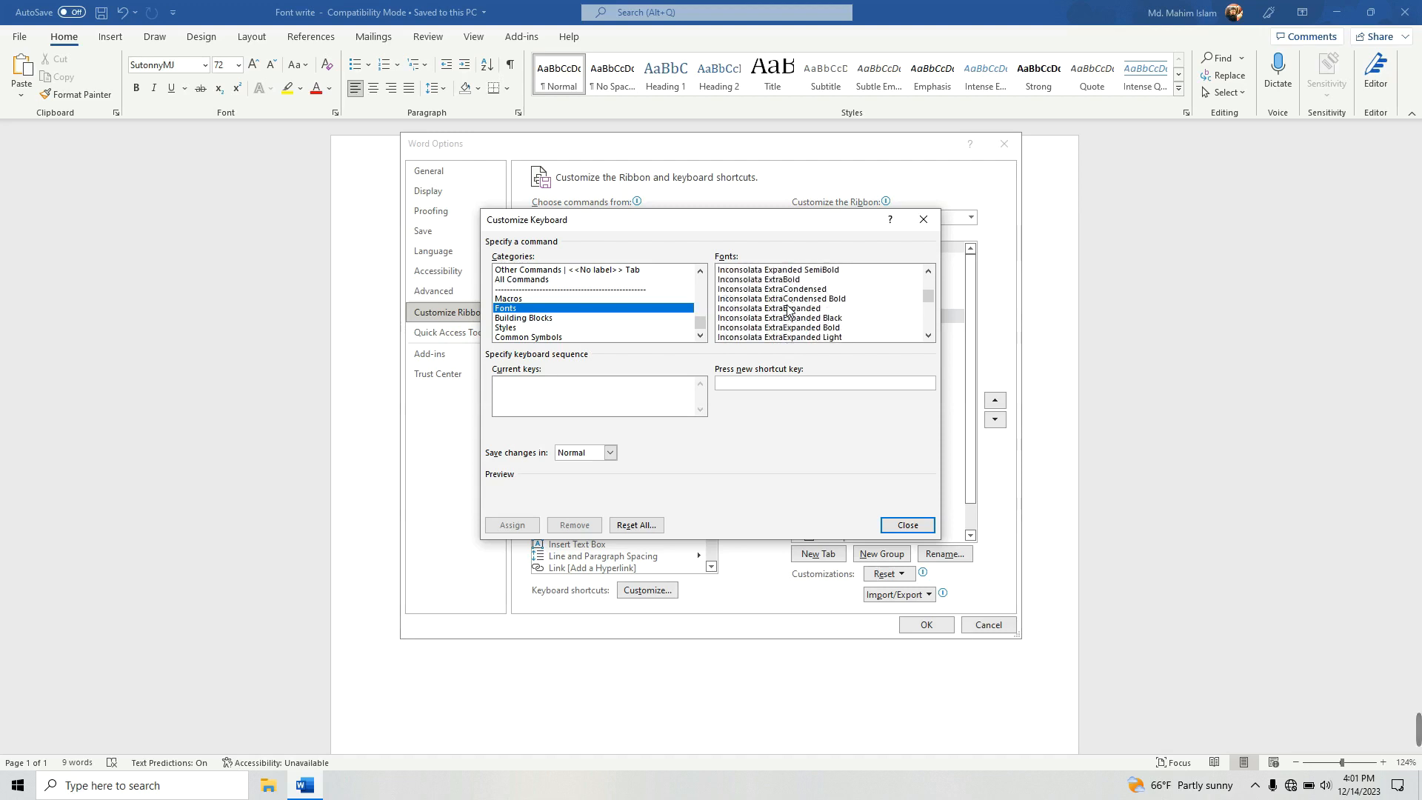
pyautogui.scroll(10, 833, 309)
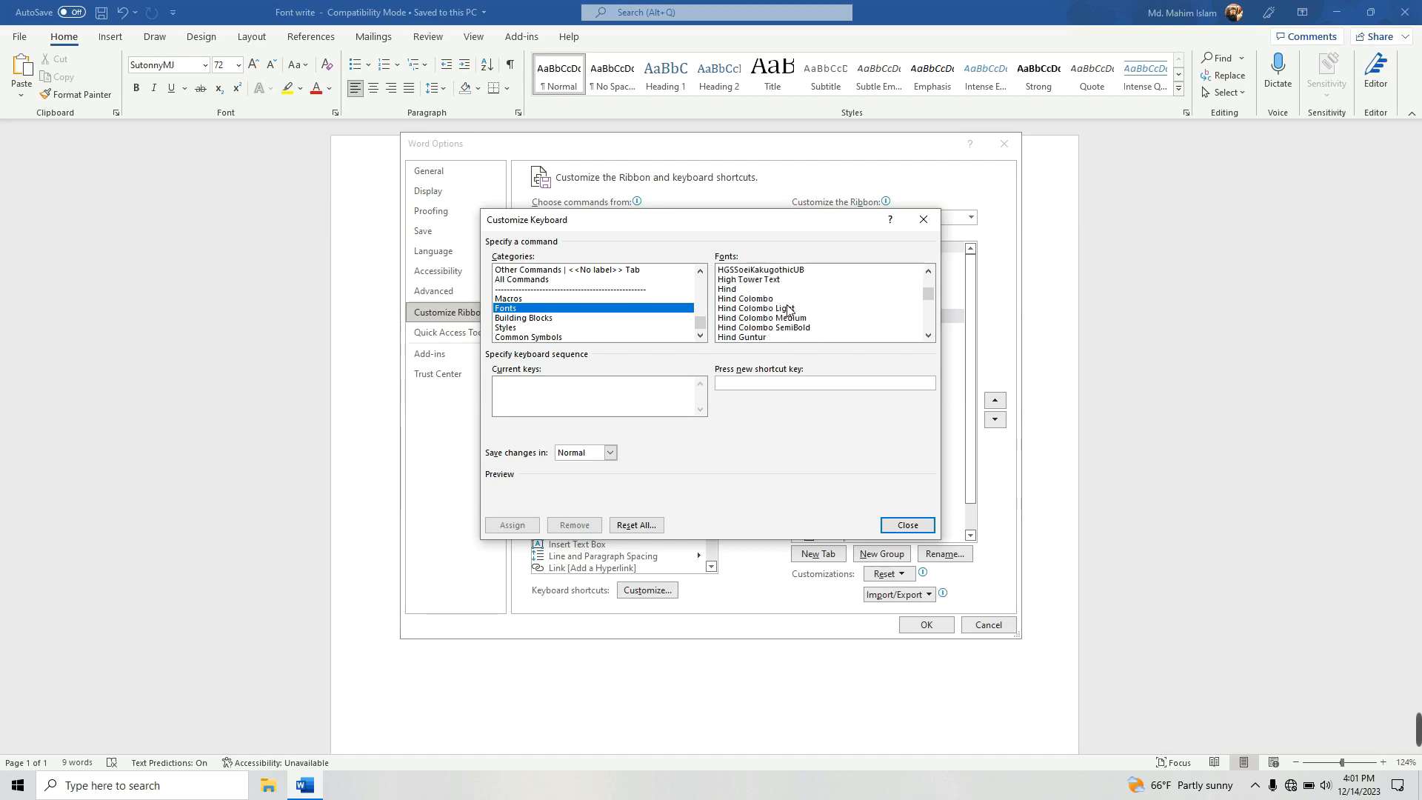
pyautogui.moveTo(931, 291); pyautogui.dragTo(931, 322)
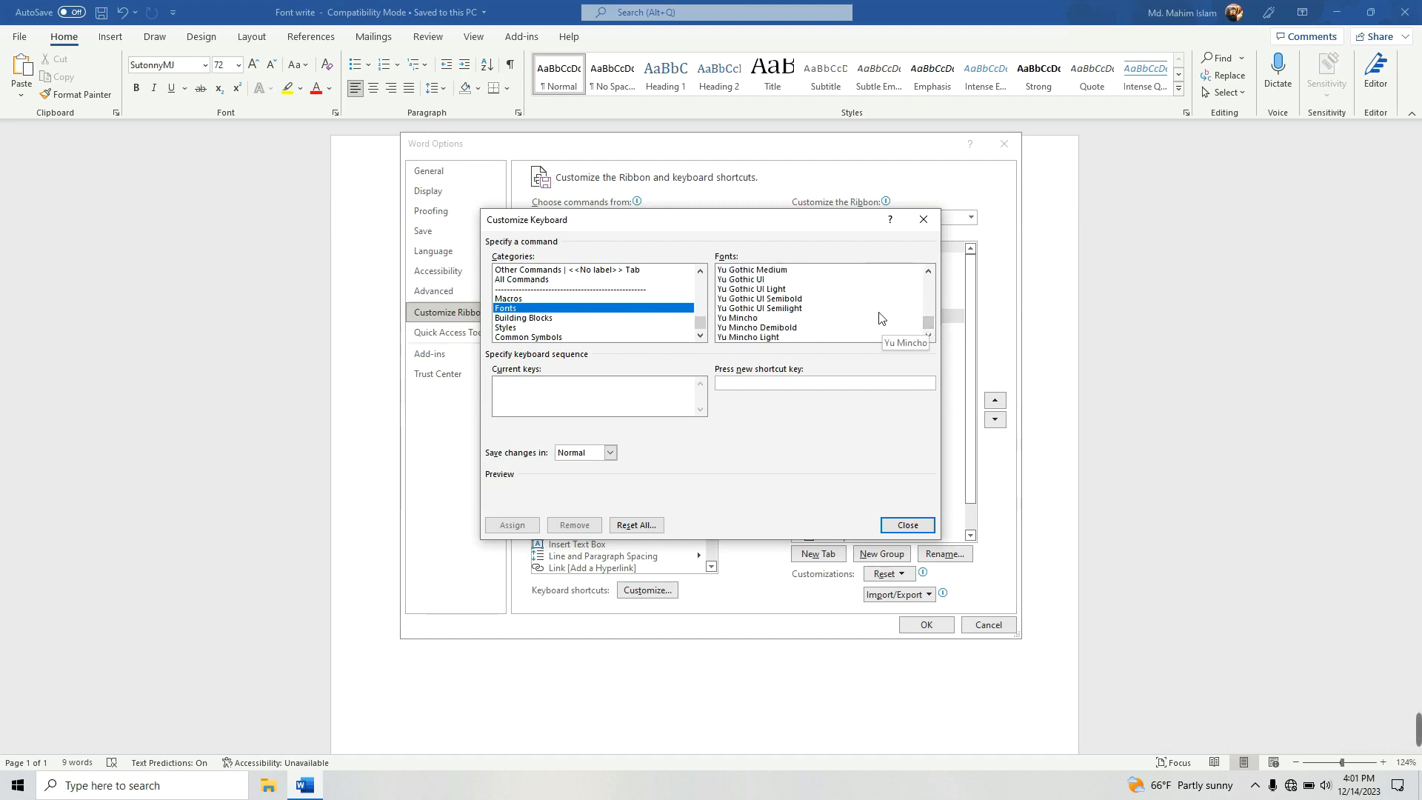
pyautogui.scroll(4, 875, 318)
pyautogui.scroll(8, 875, 319)
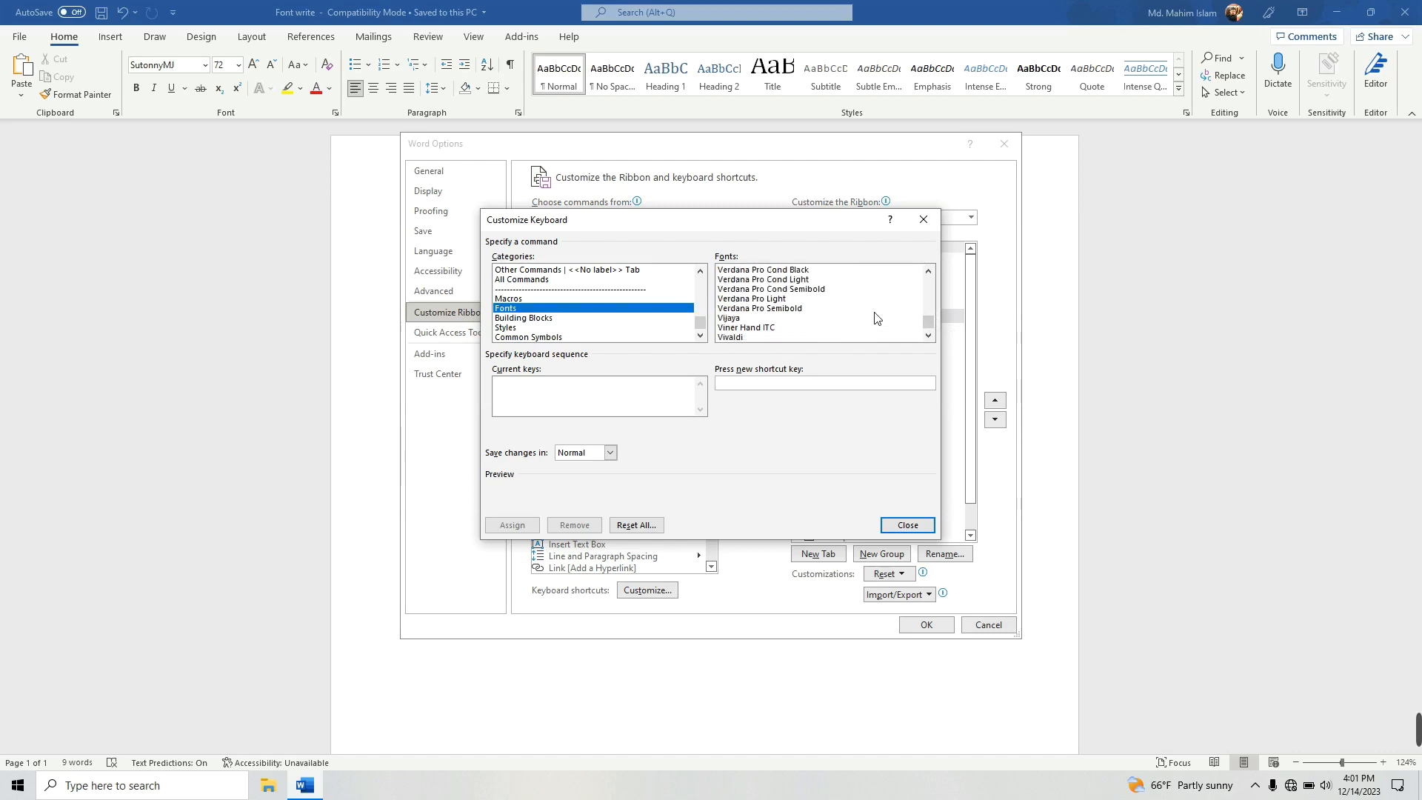
pyautogui.scroll(8, 875, 318)
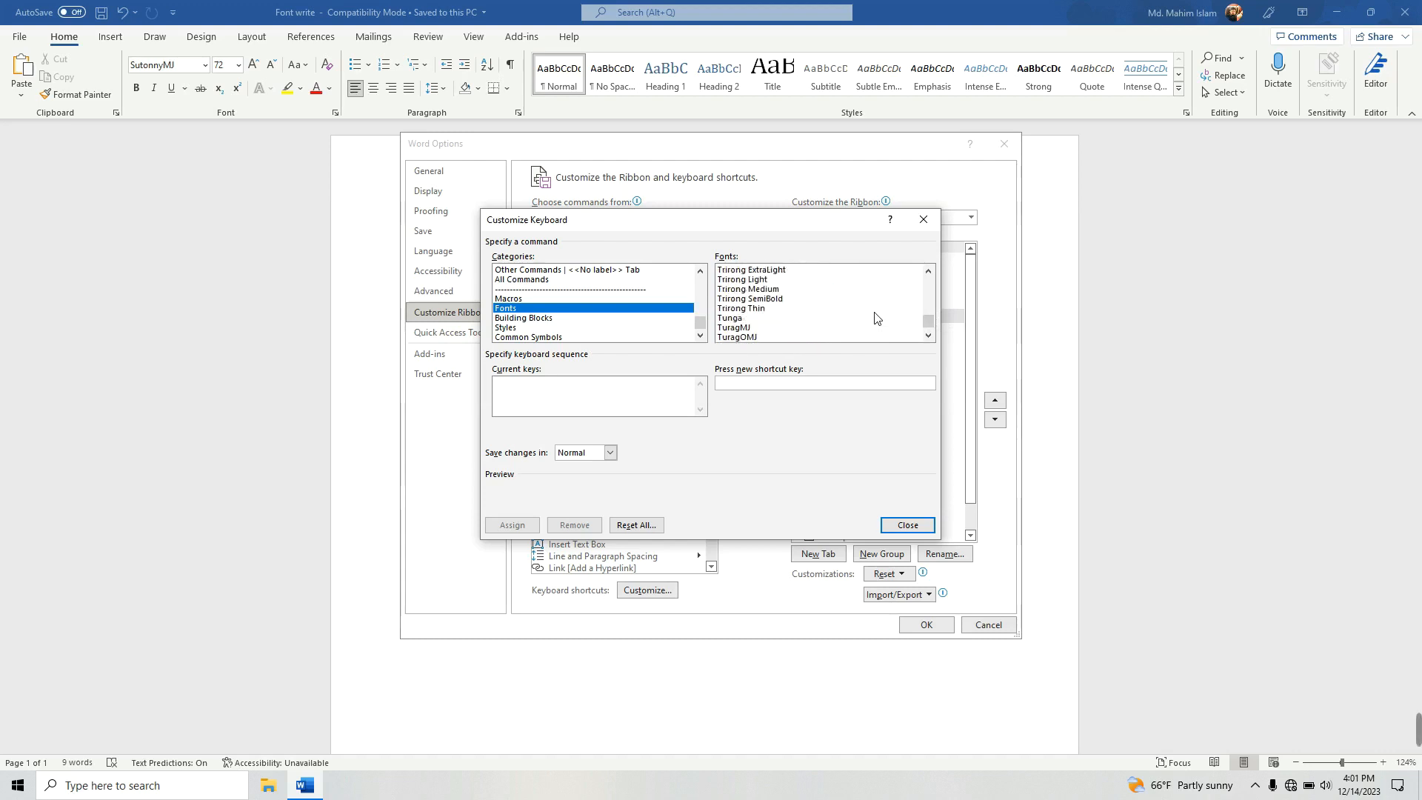
pyautogui.scroll(6, 875, 319)
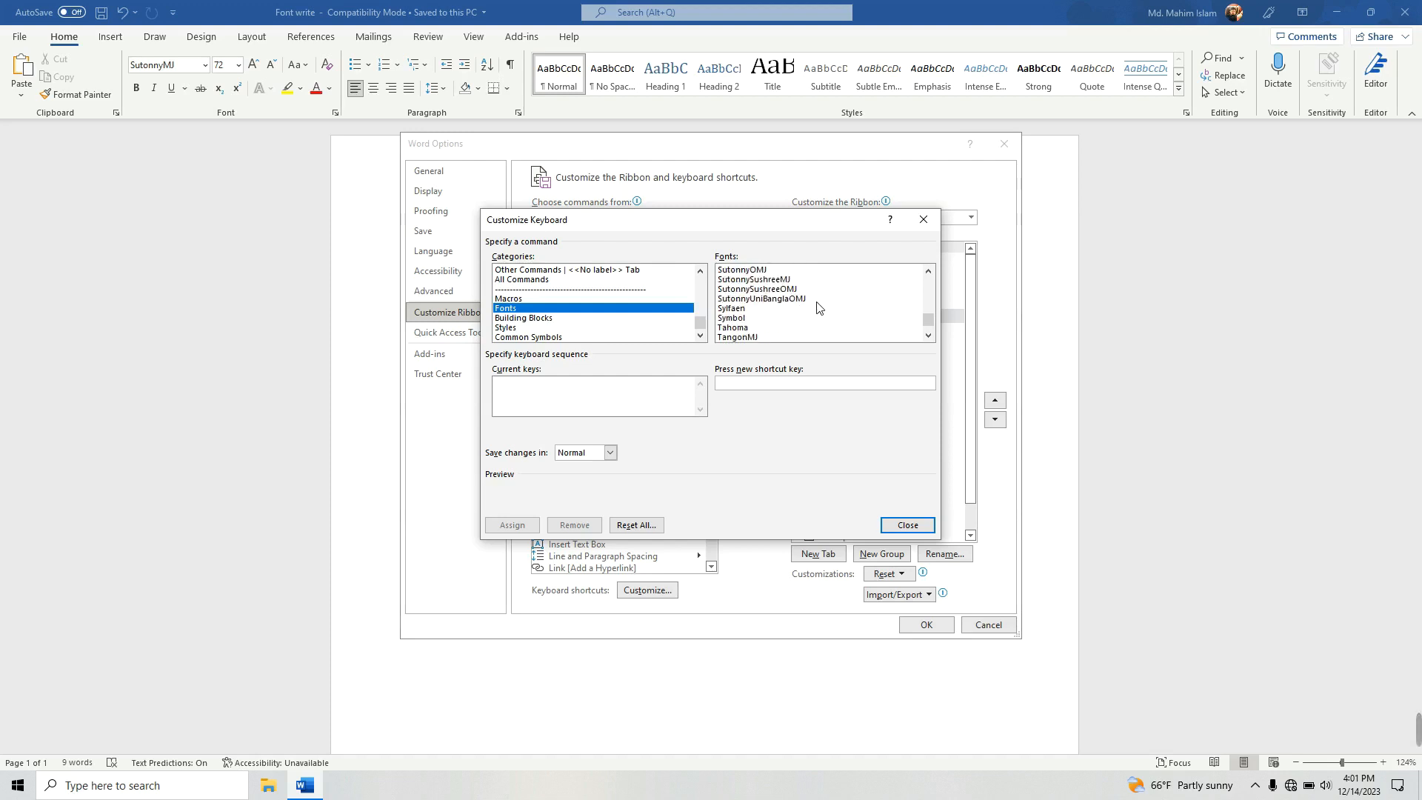
pyautogui.scroll(2, 817, 307)
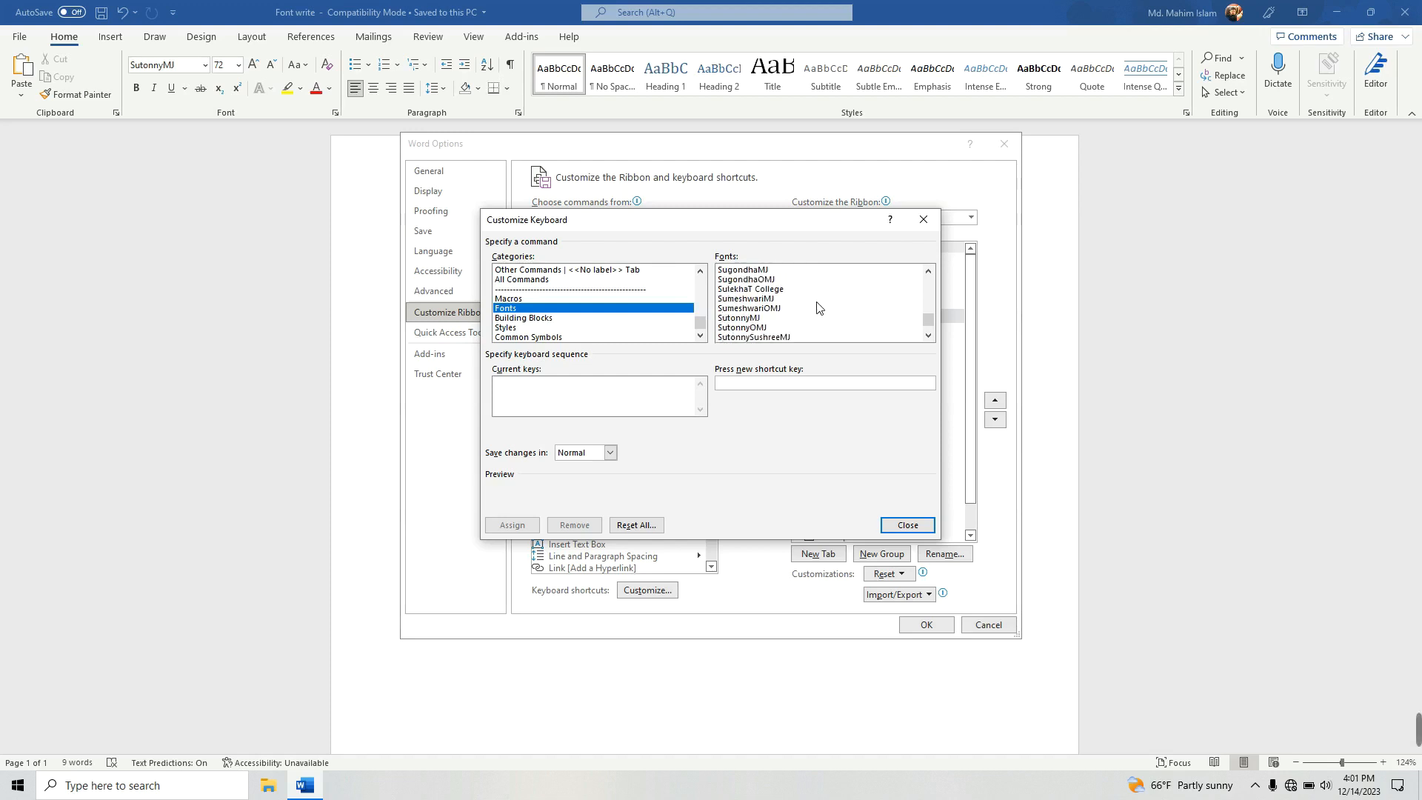
pyautogui.click(750, 320)
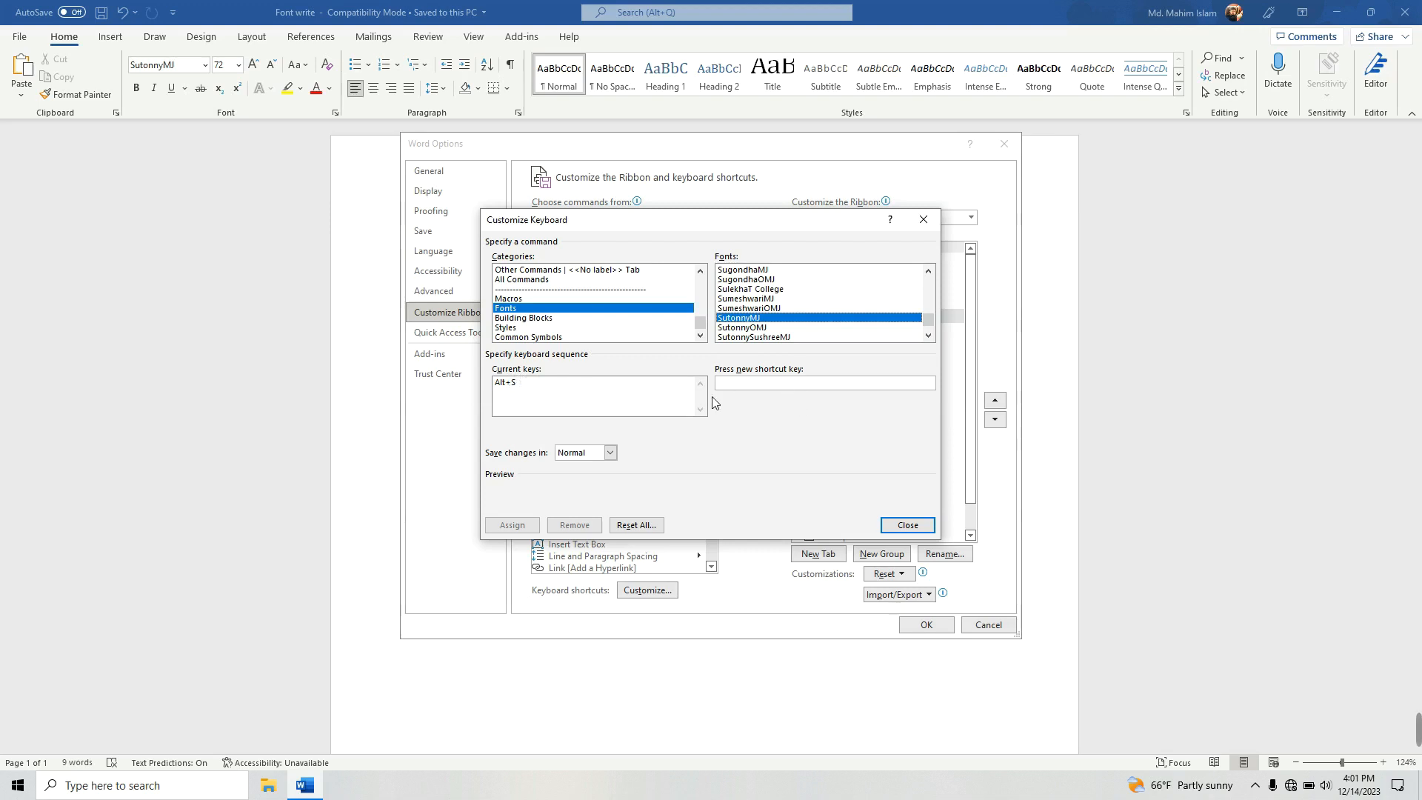
# - Remove the existing shortcut of the SutonnyMJ font and assign Alt+S to it as the new shortcut
pyautogui.click(518, 386)
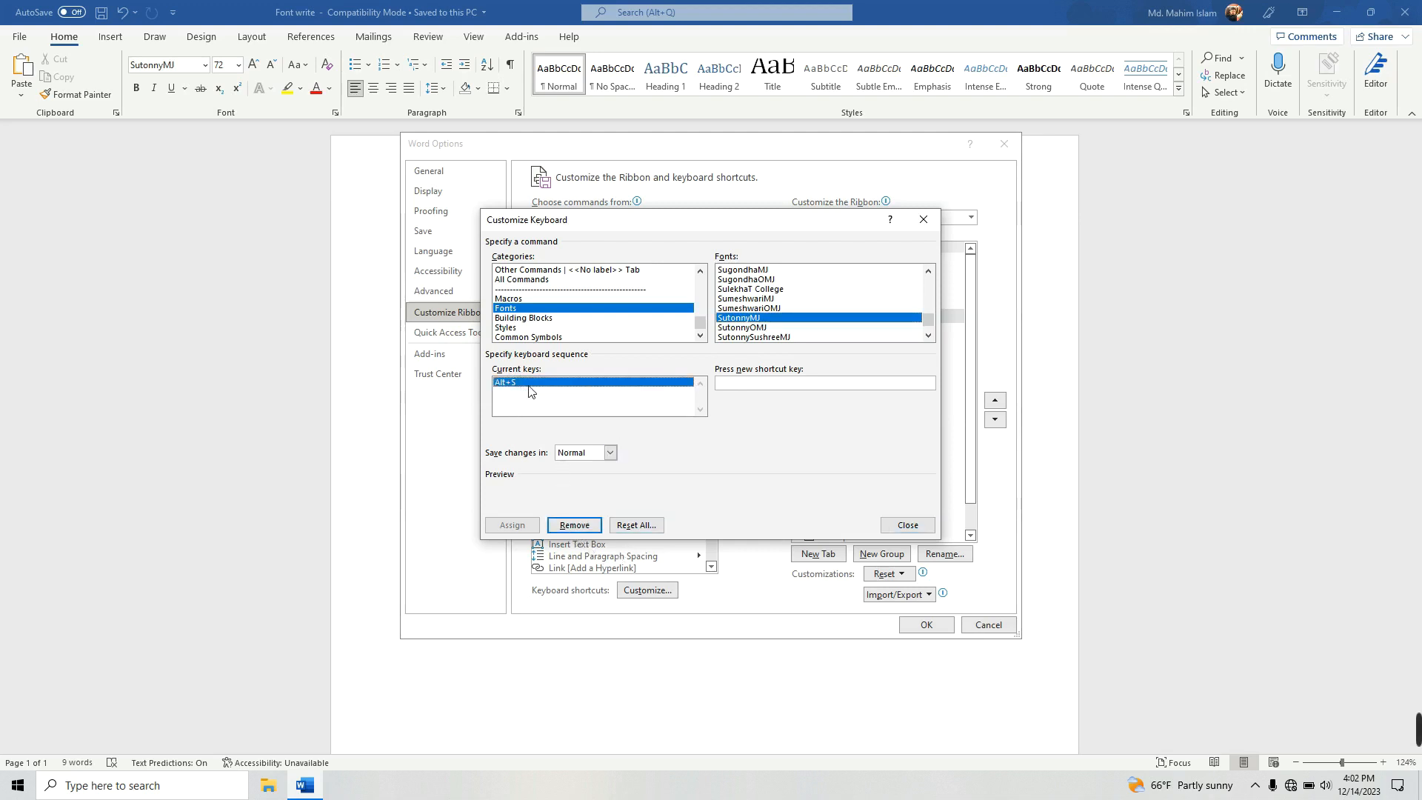
pyautogui.click(575, 526)
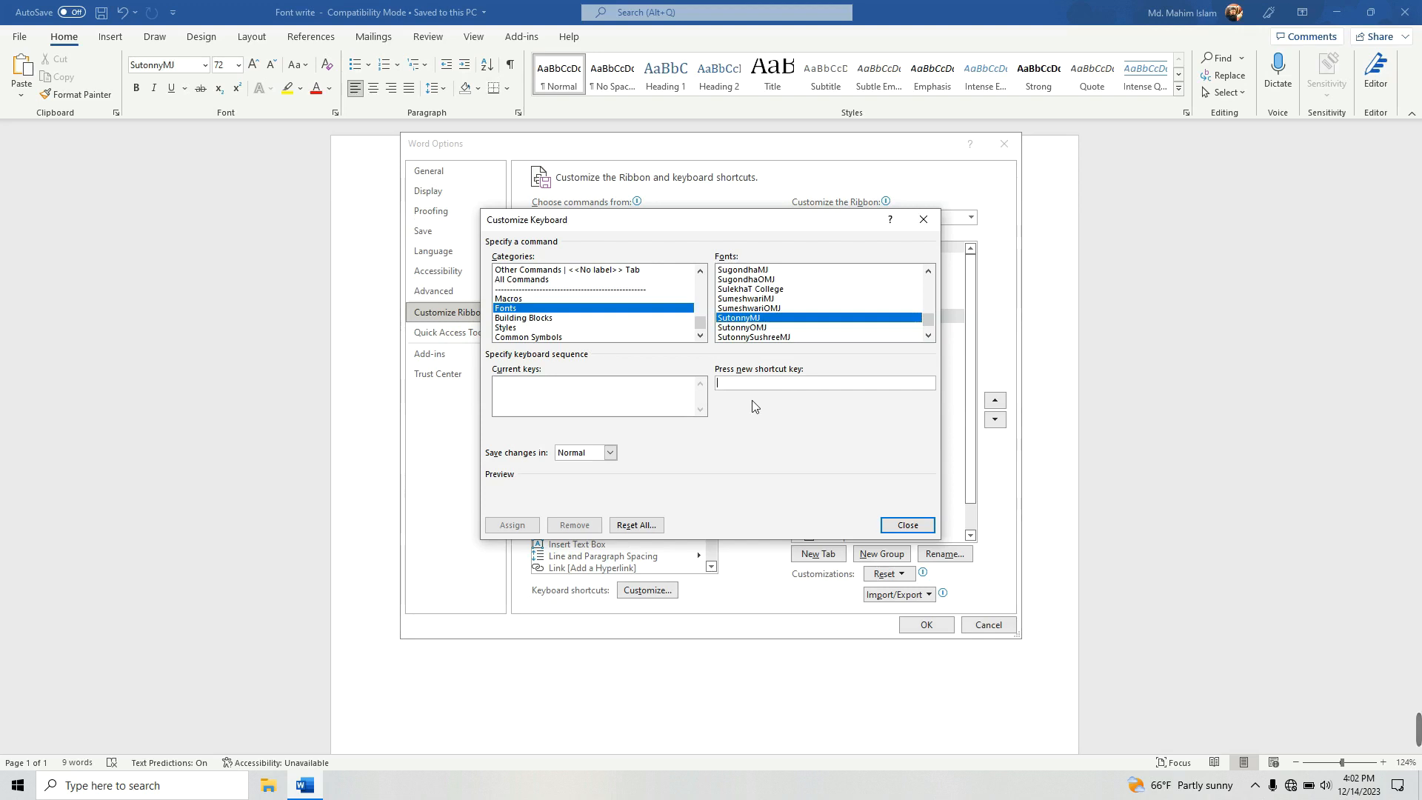
pyautogui.hotkey('alt', 's')
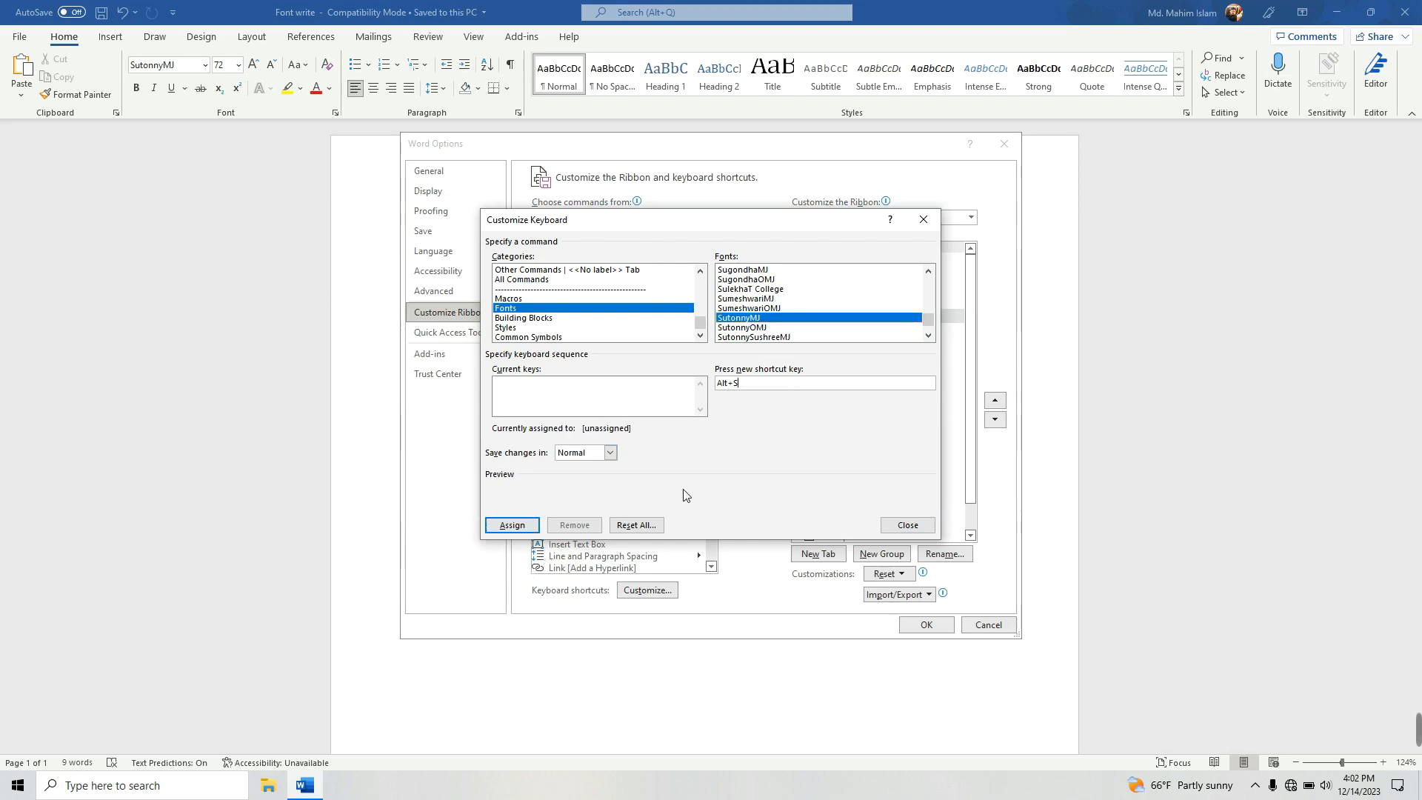
pyautogui.click(513, 526)
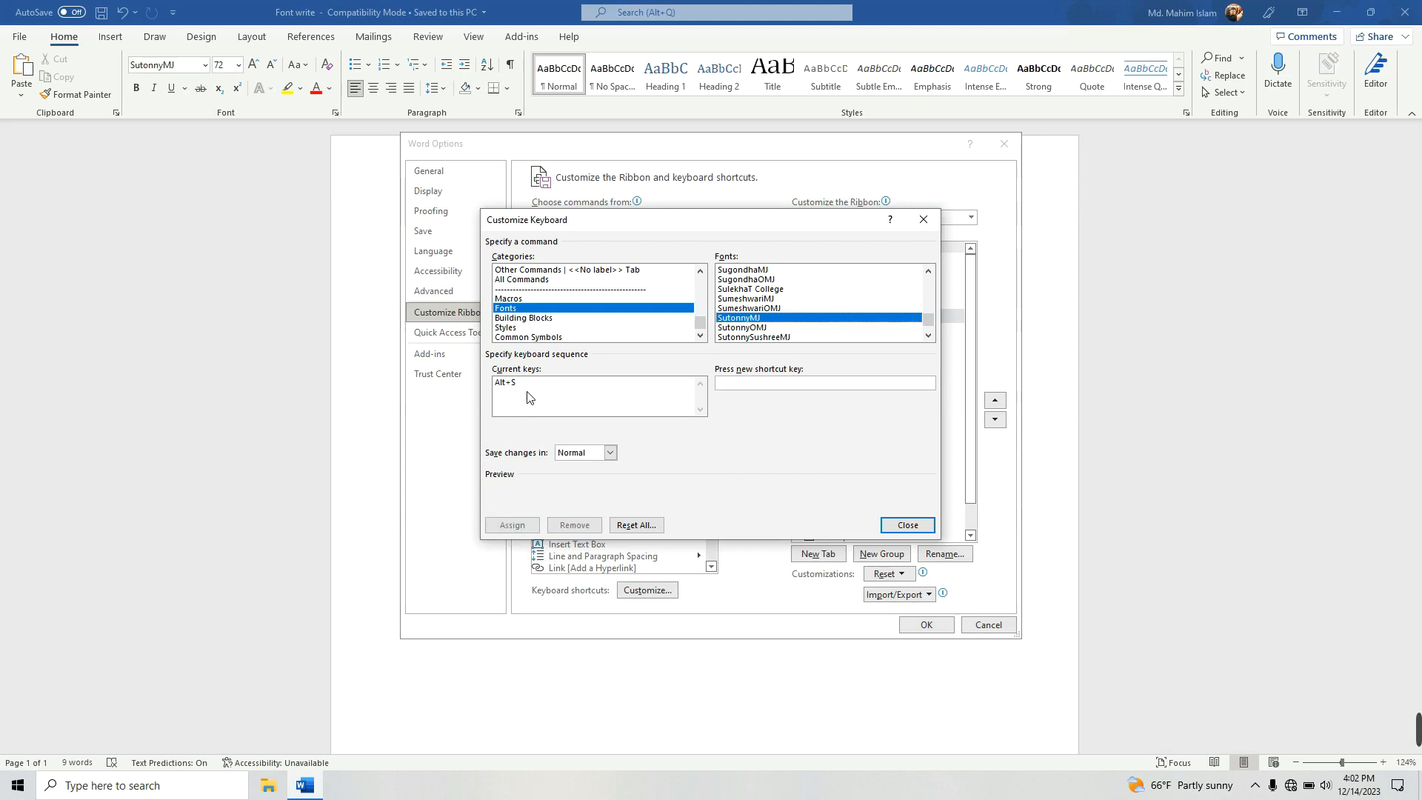
# - Find the Times New Roman font among the available fonts and select it for shortcut customization
pyautogui.click(755, 329)
pyautogui.scroll(-2, 725, 322)
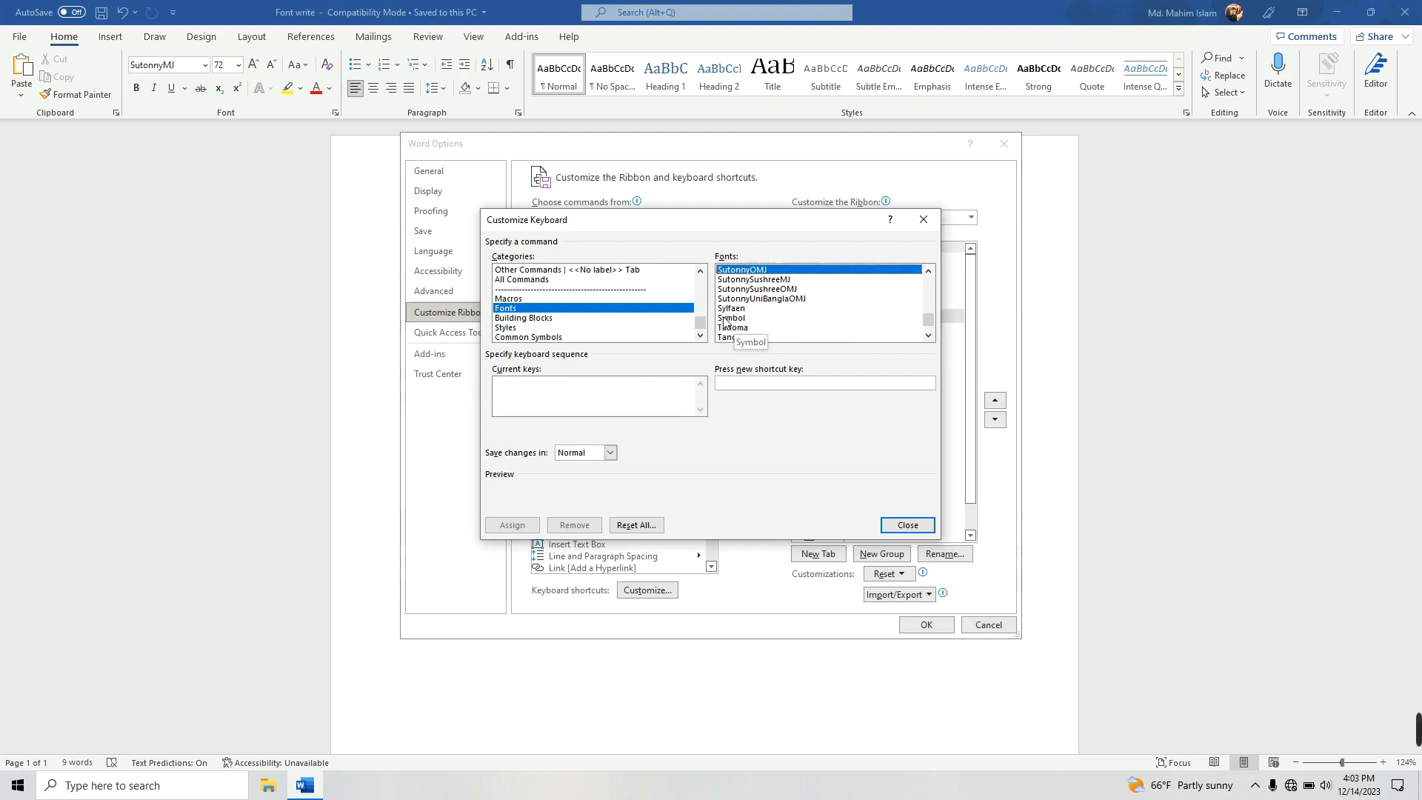
pyautogui.scroll(-1, 726, 322)
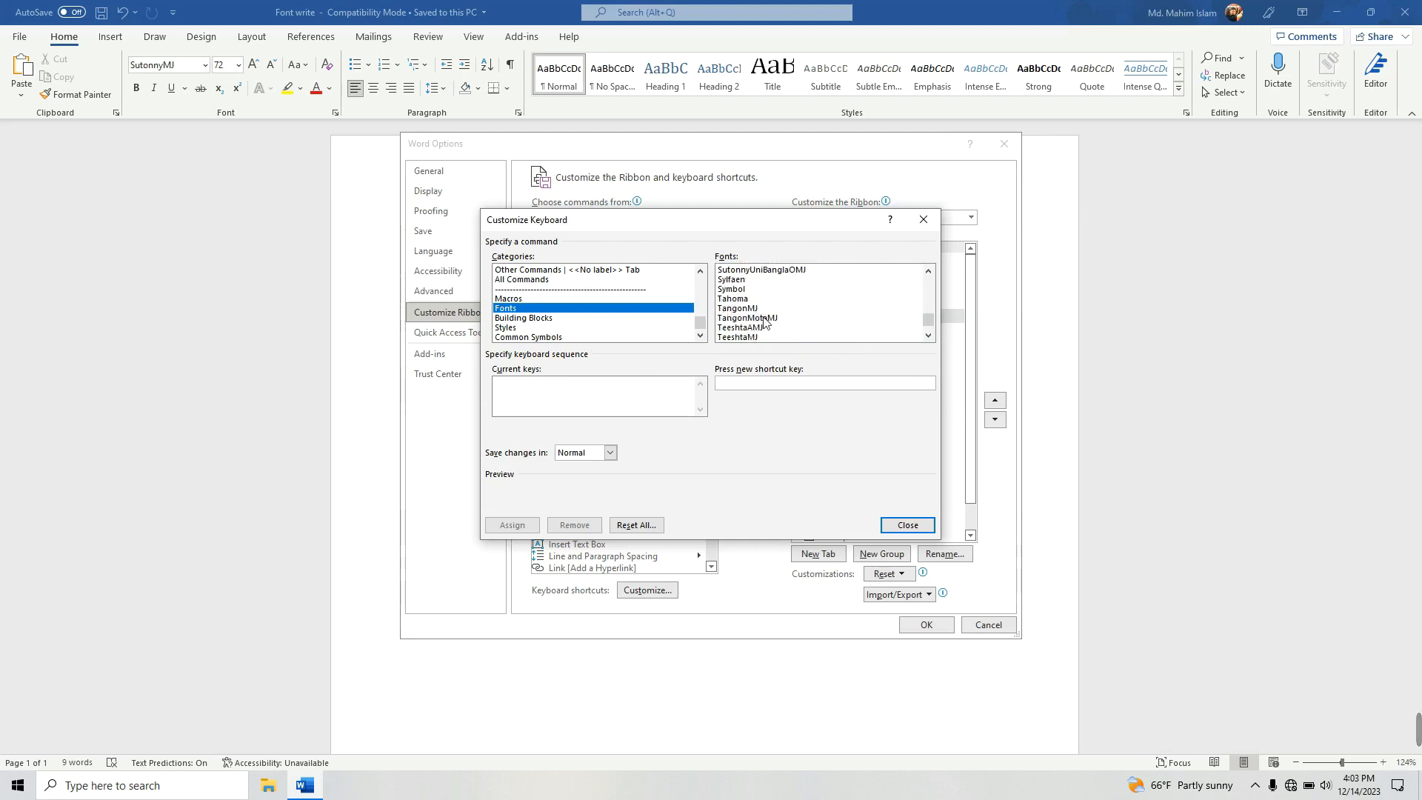
pyautogui.scroll(-1, 789, 316)
pyautogui.scroll(-1, 787, 315)
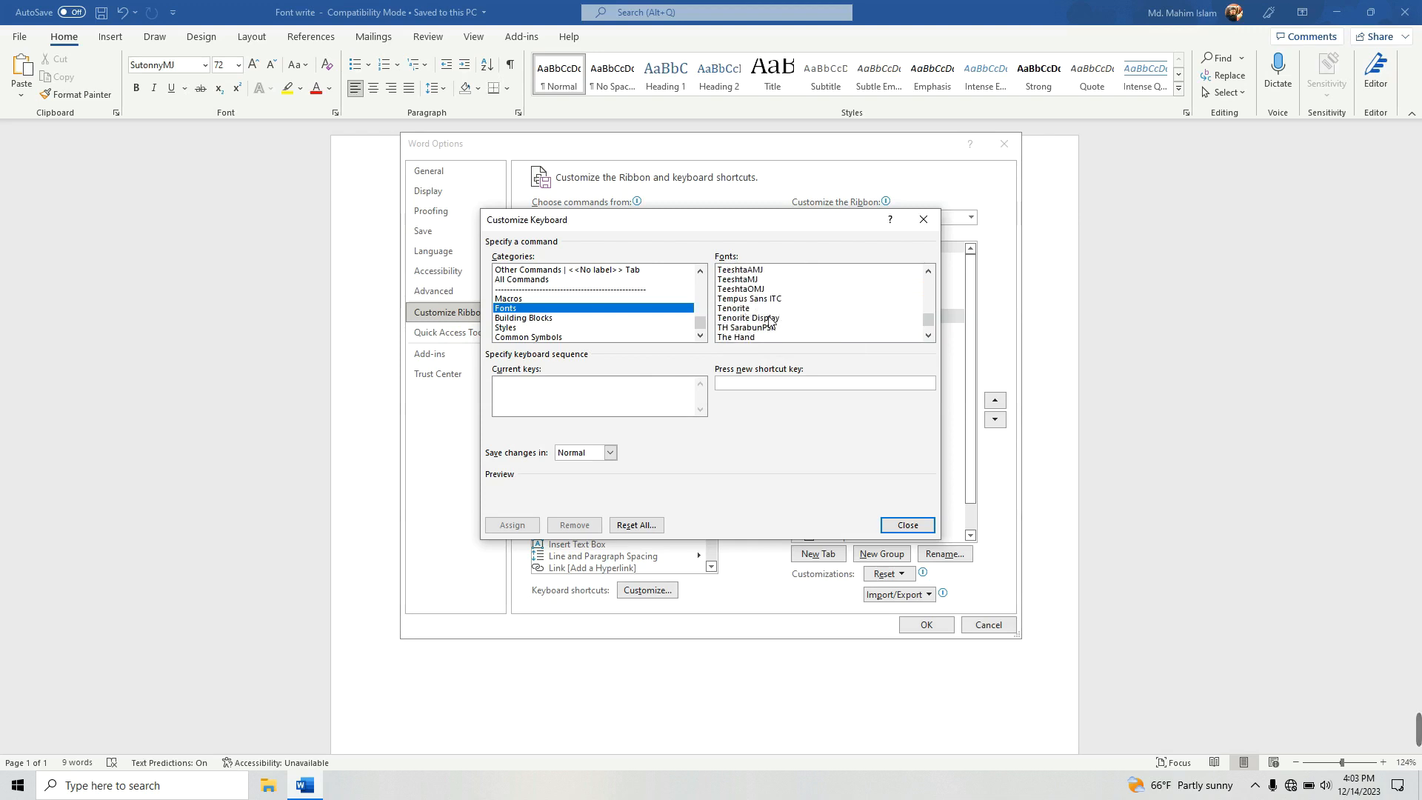
pyautogui.scroll(-2, 770, 320)
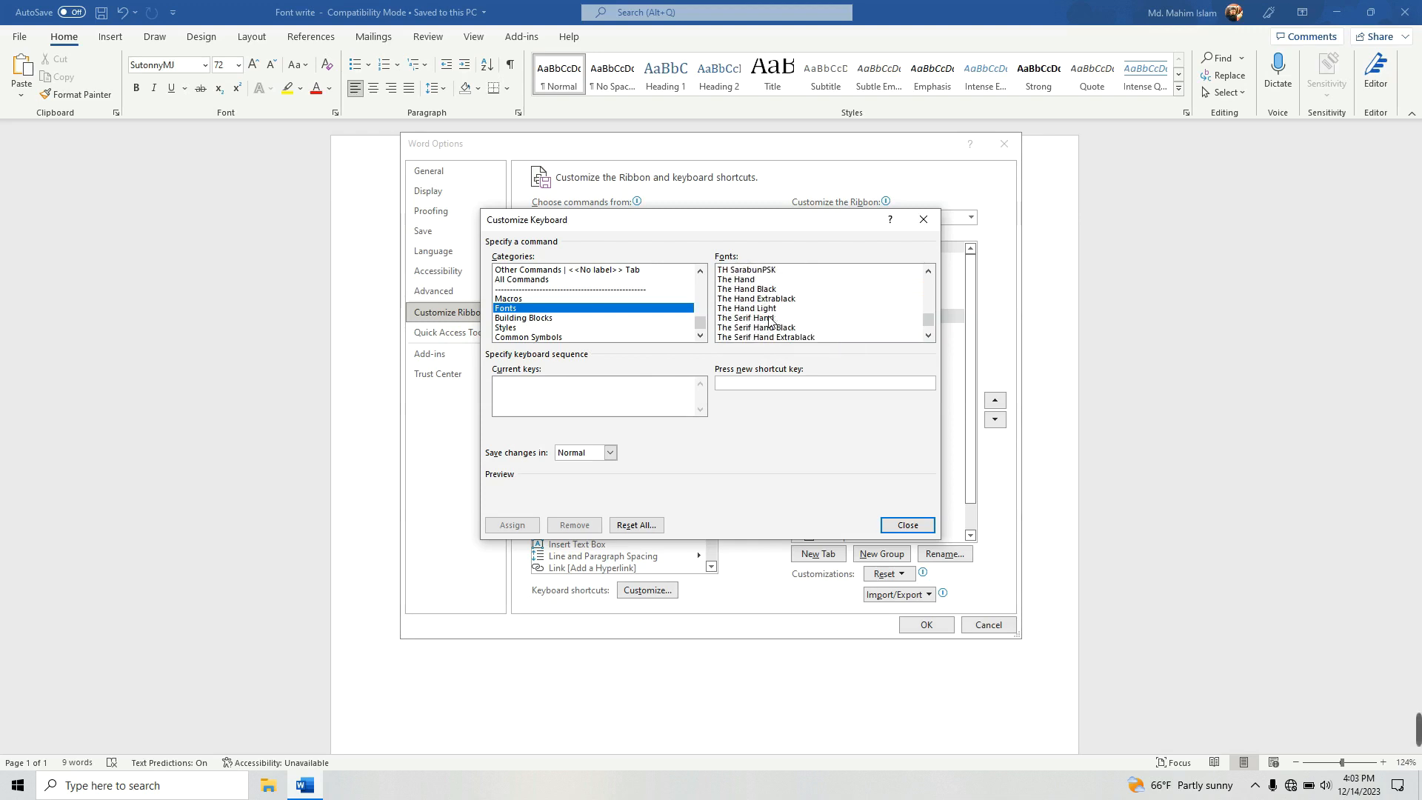
pyautogui.scroll(-1, 771, 320)
pyautogui.scroll(-2, 770, 320)
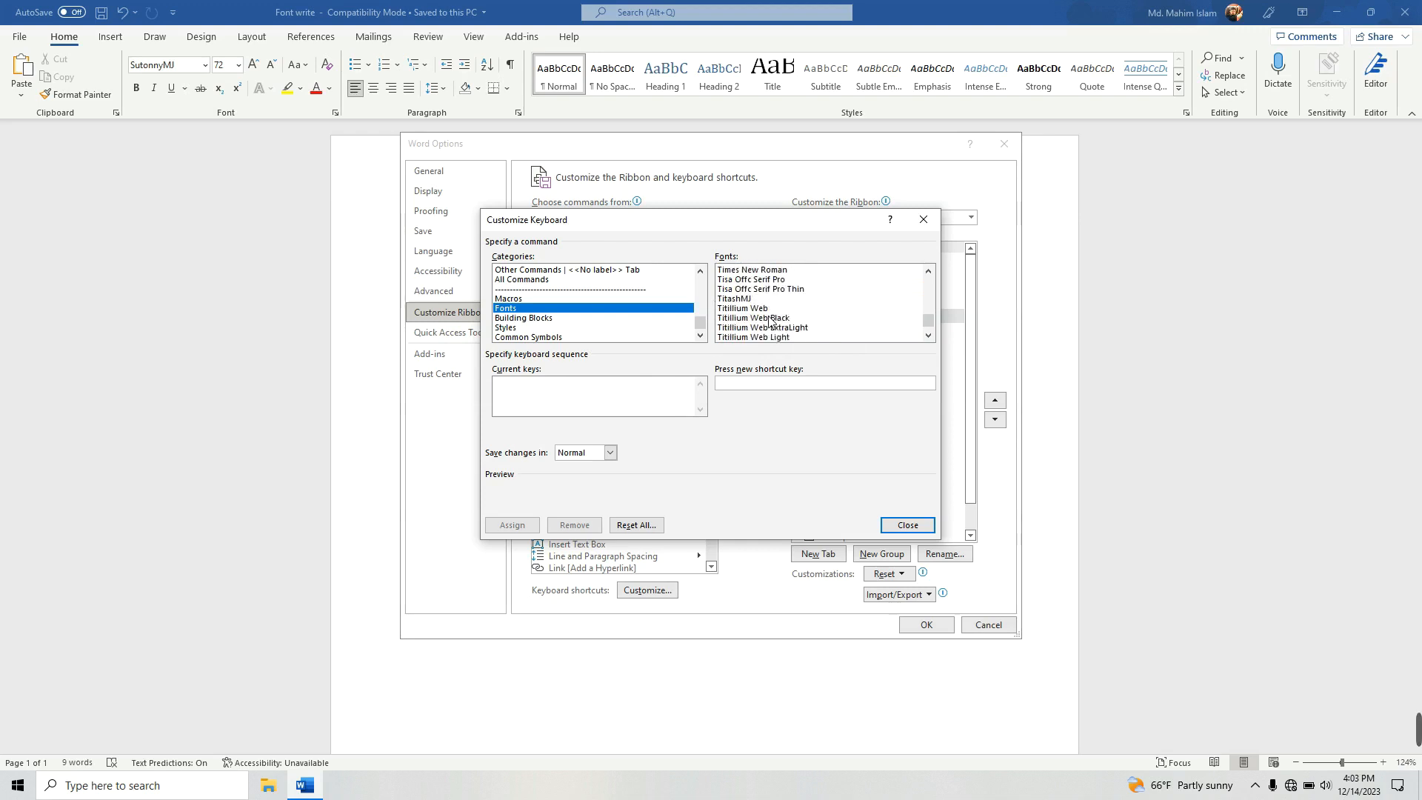
pyautogui.scroll(1, 769, 301)
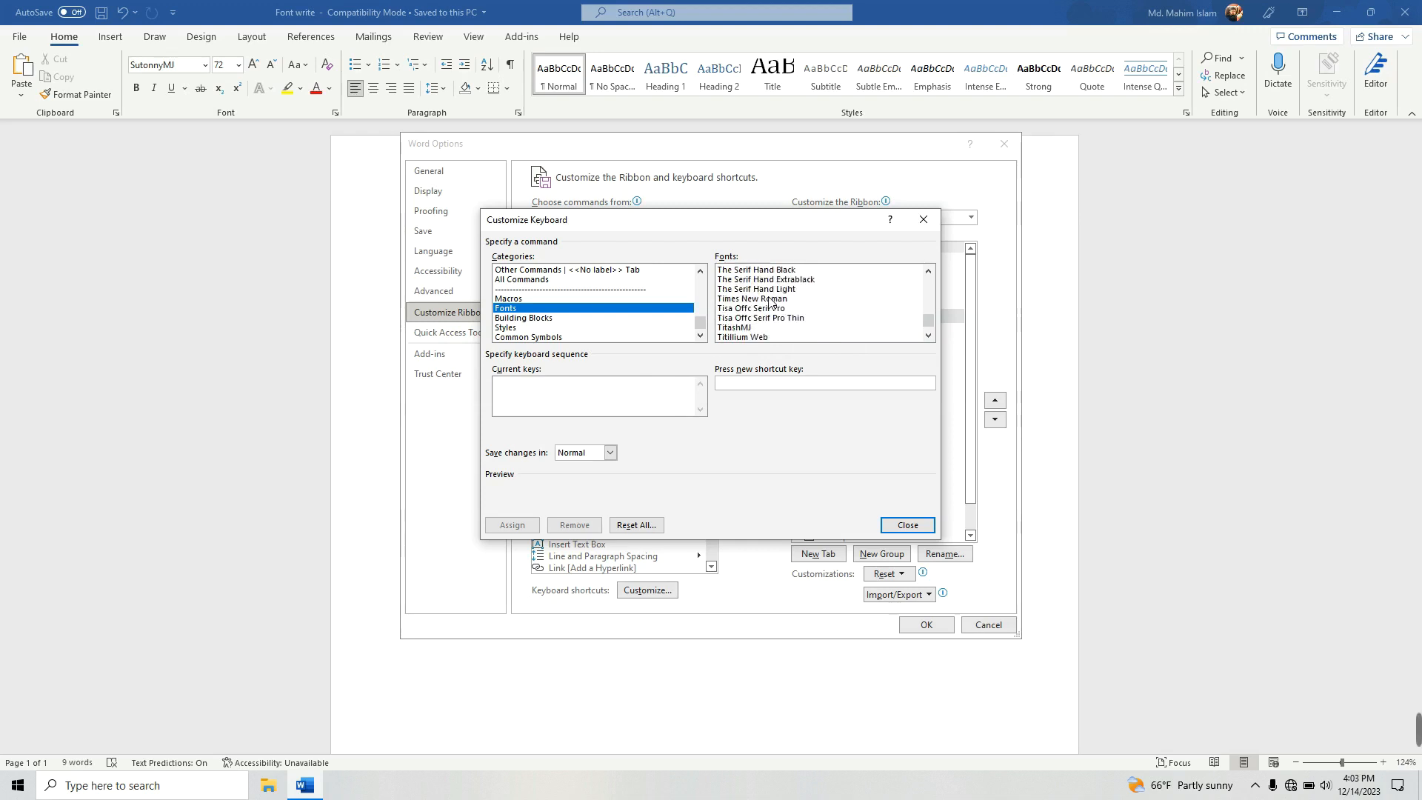
pyautogui.scroll(-1, 769, 304)
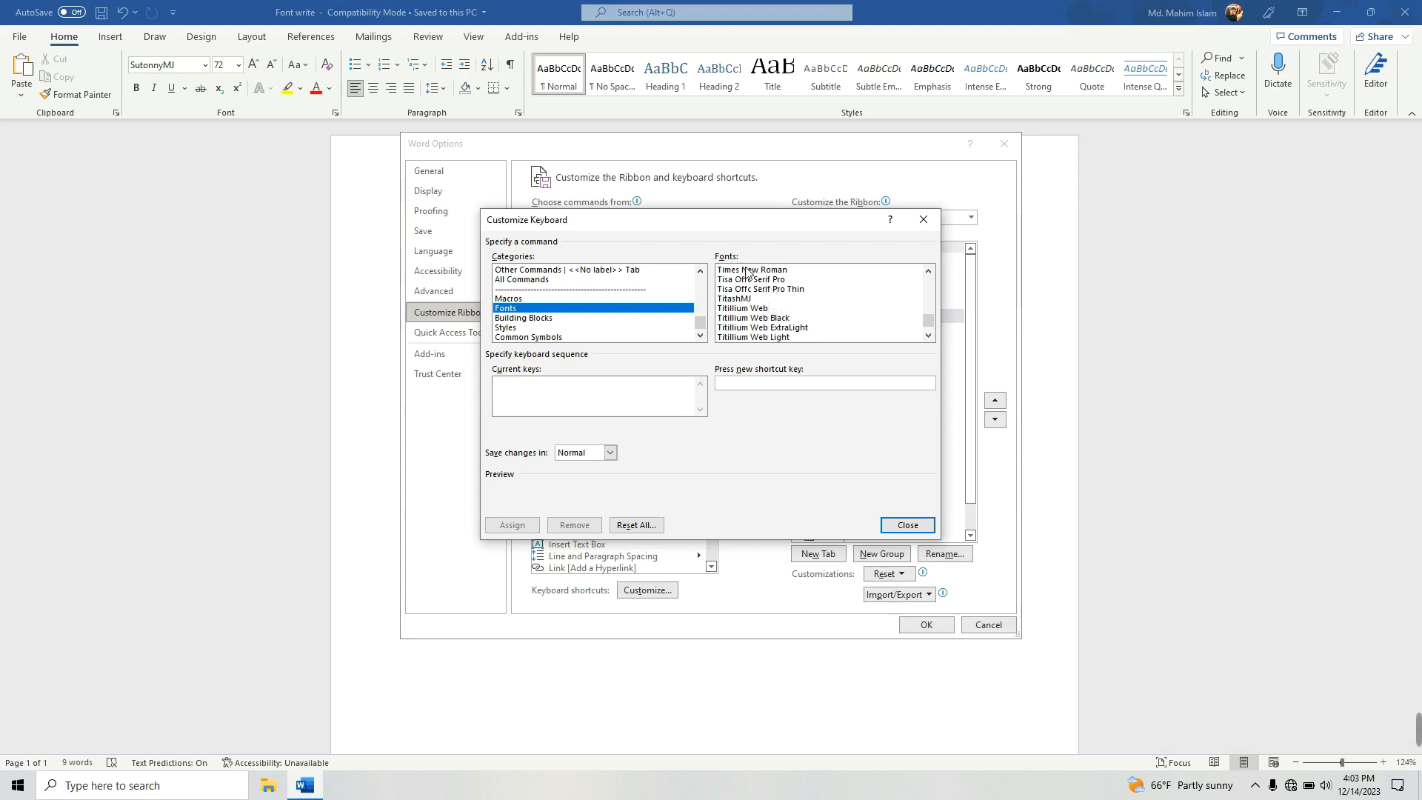
pyautogui.click(748, 272)
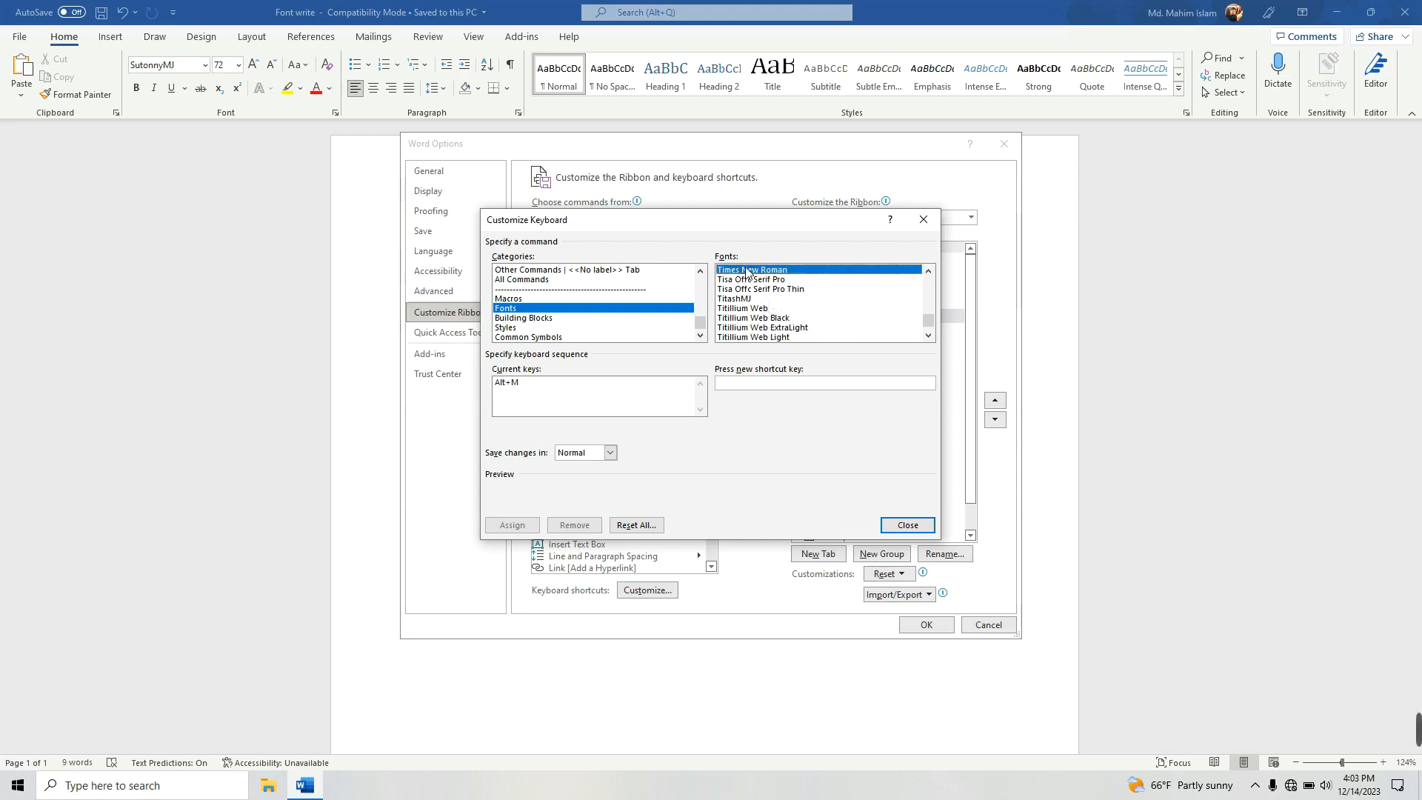
# - Remove the existing Times New Roman shortcut, assign Alt+M to the font, and close the customization and Word Options dialogs
pyautogui.click(510, 383)
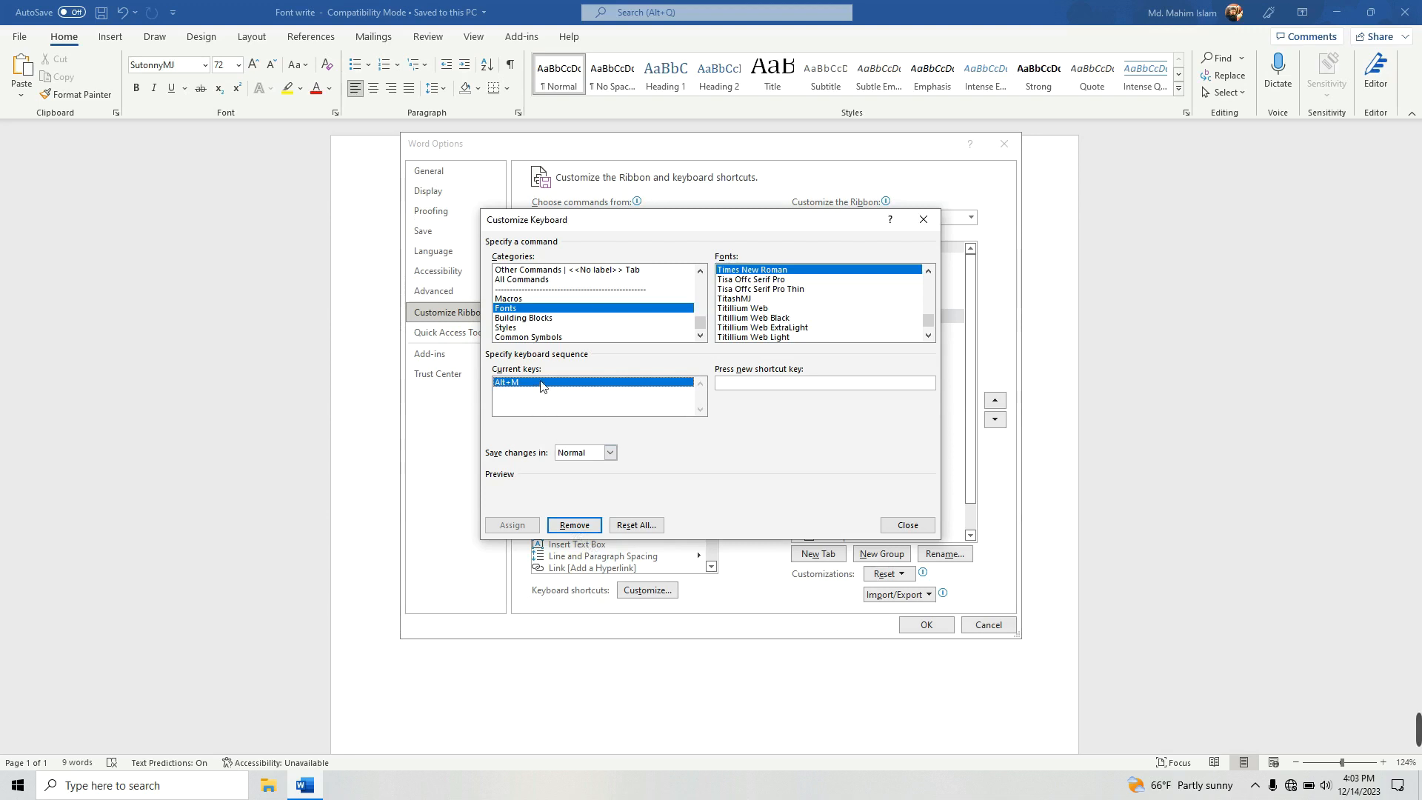
pyautogui.click(564, 528)
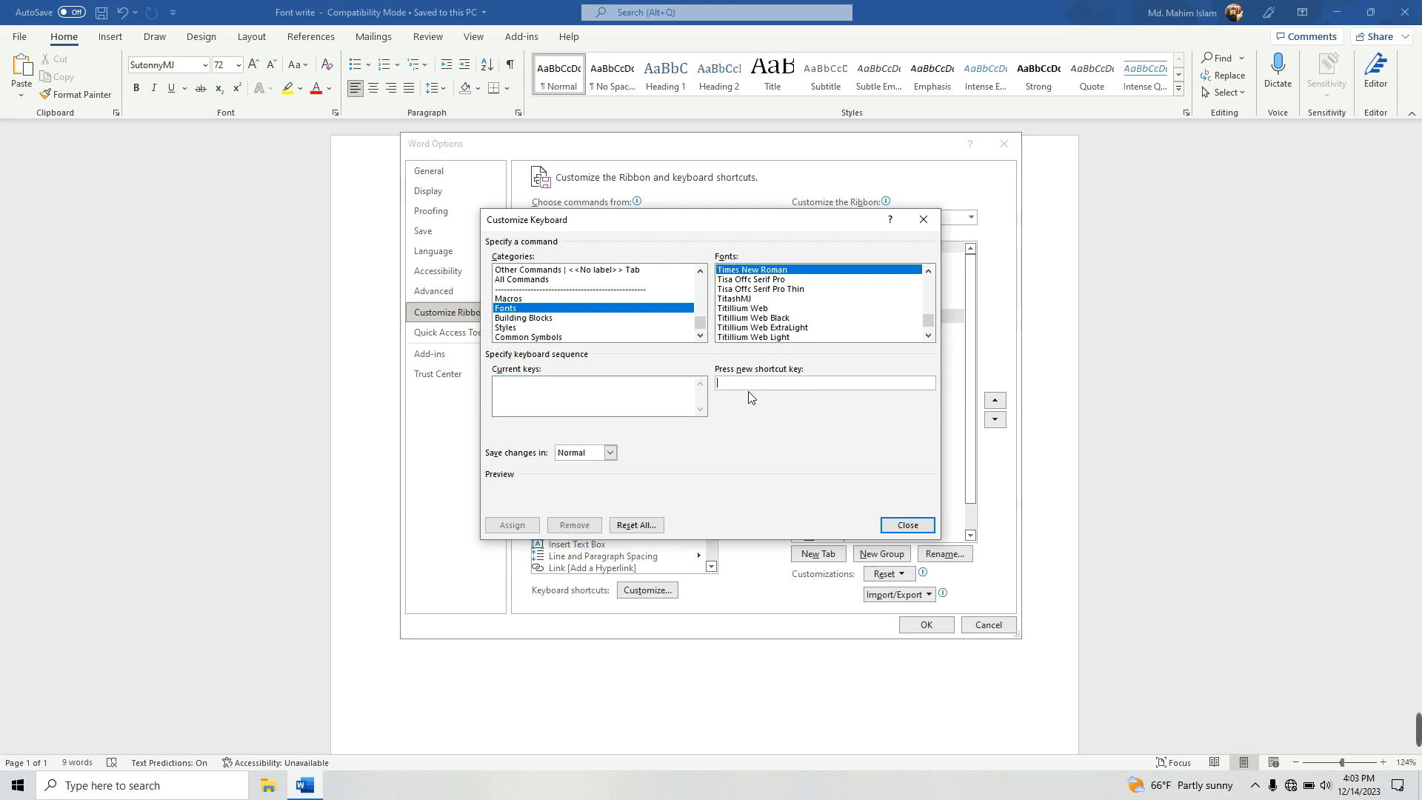
pyautogui.hotkey('alt', 'm')
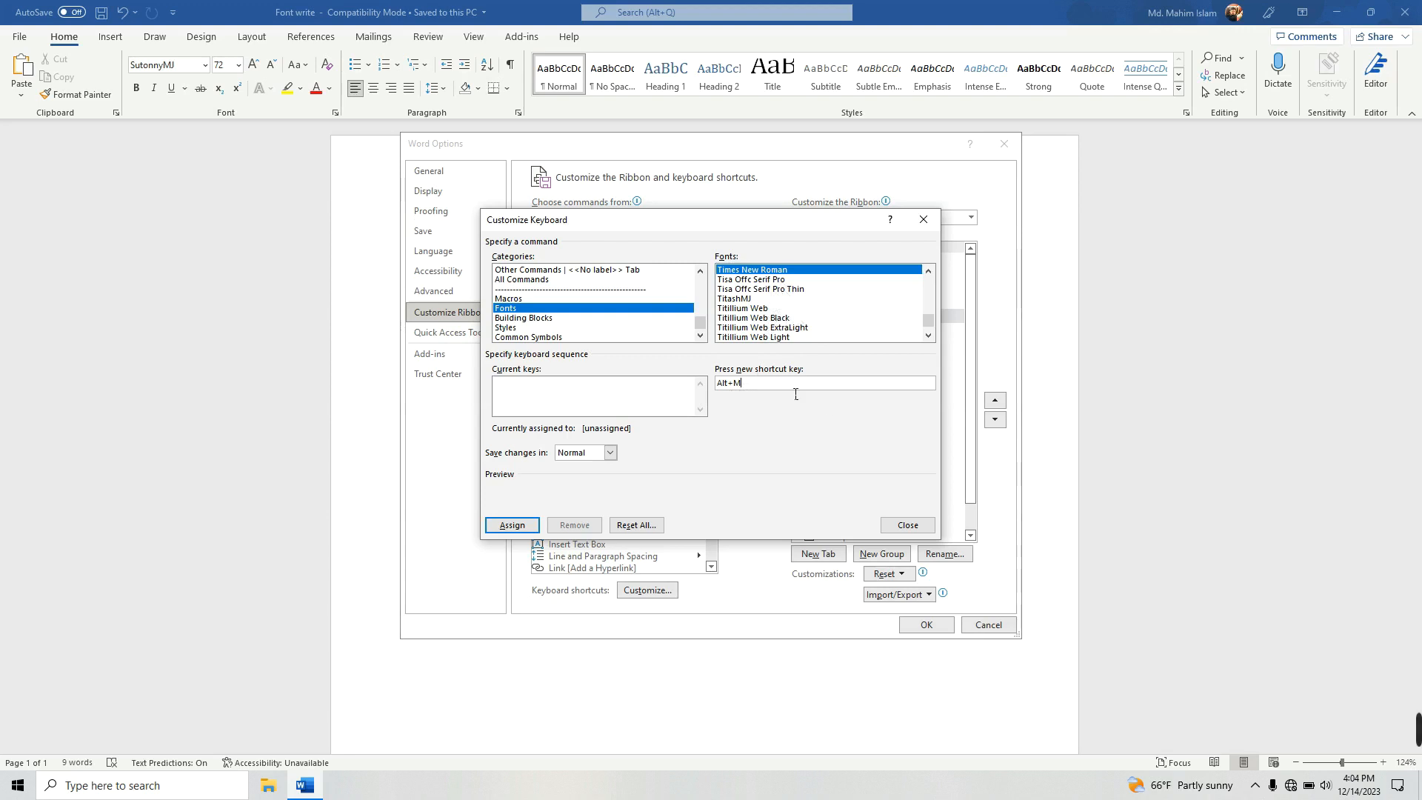
pyautogui.click(519, 524)
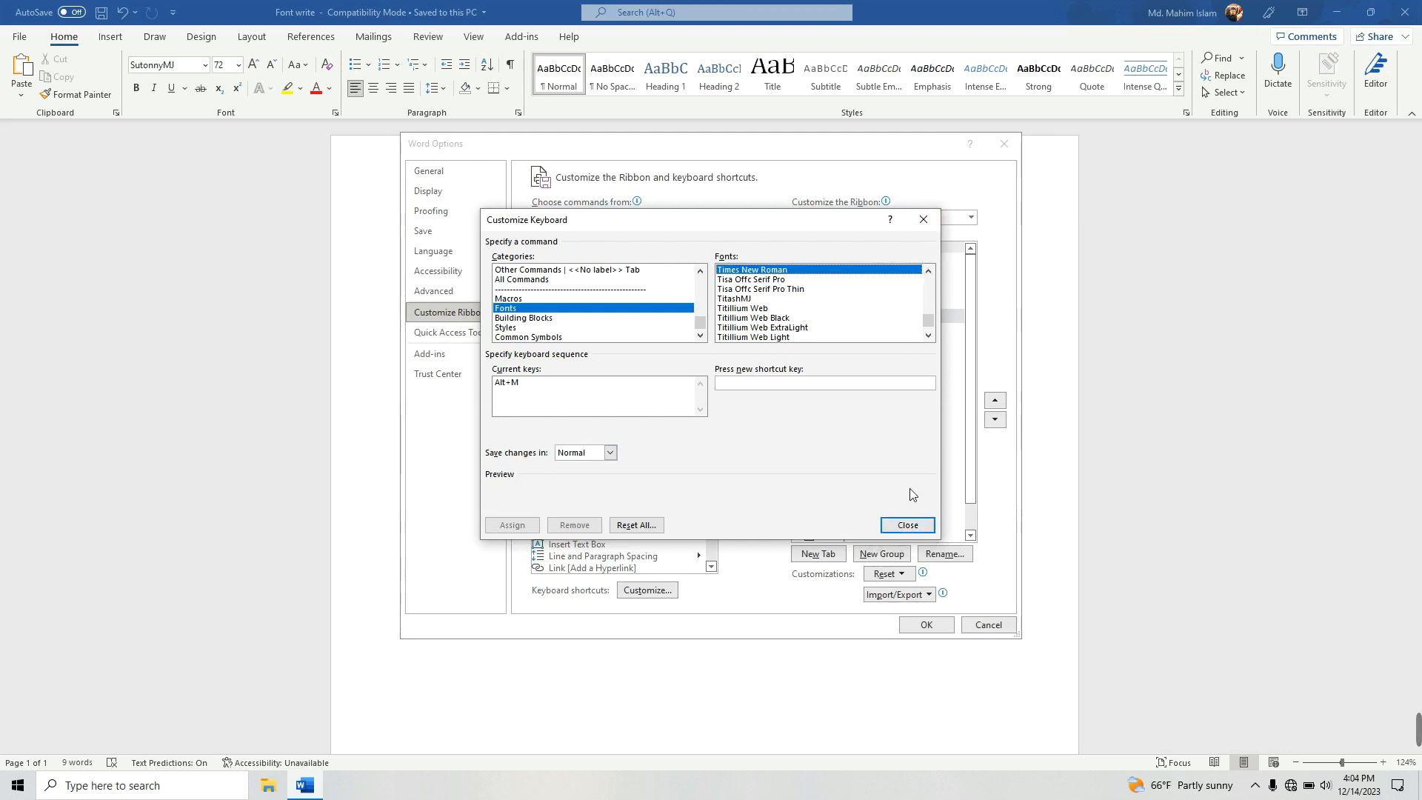
pyautogui.click(907, 525)
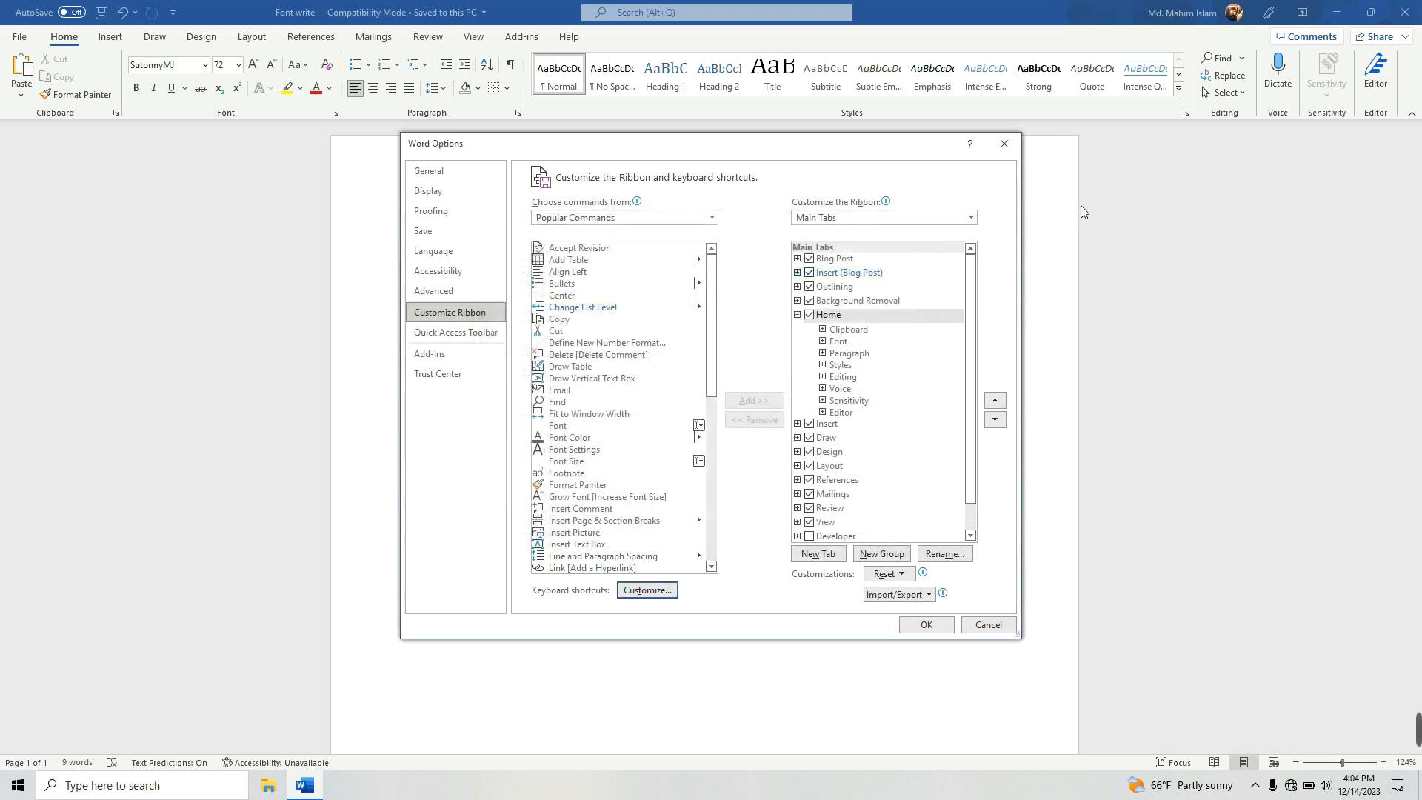
pyautogui.click(993, 152)
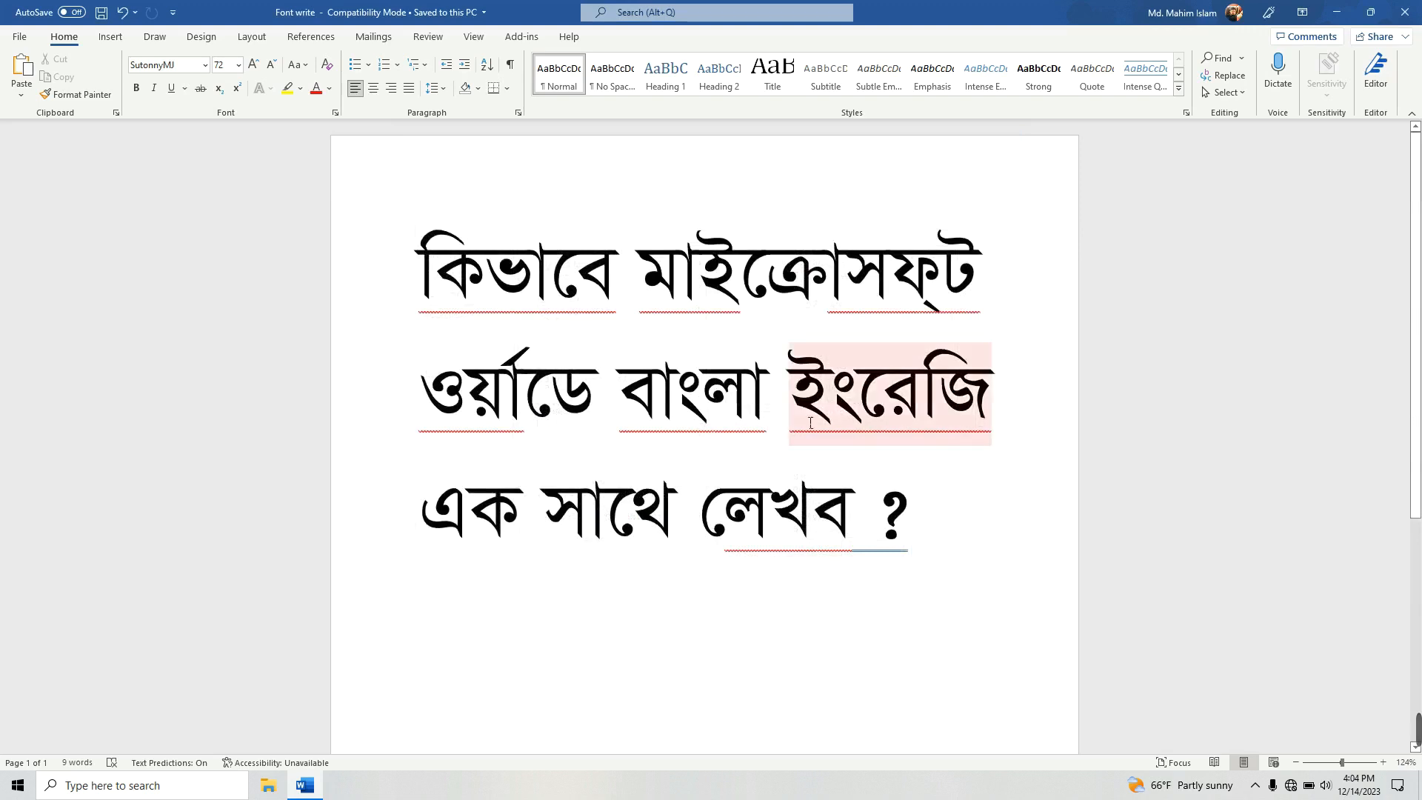
pyautogui.click(921, 534)
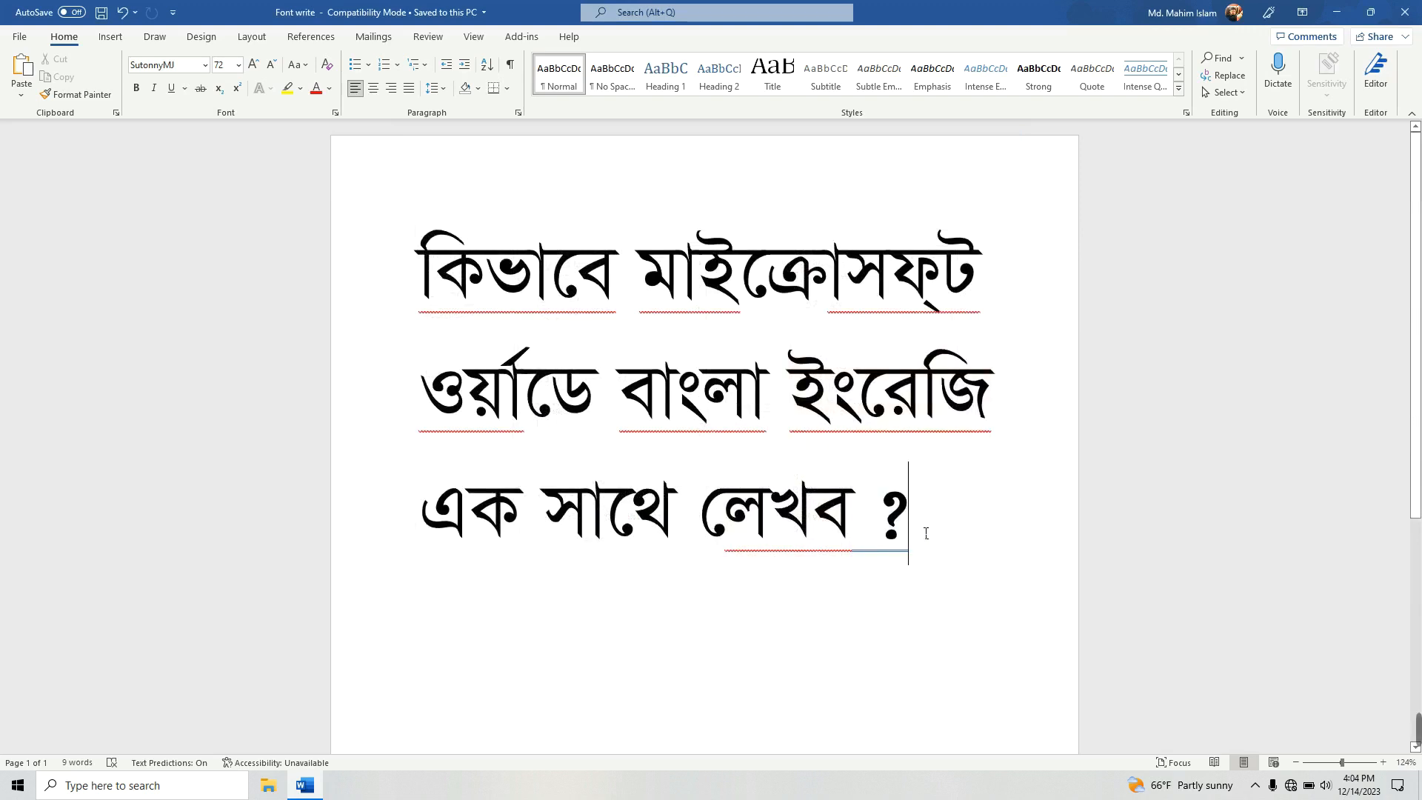
pyautogui.press('Return')
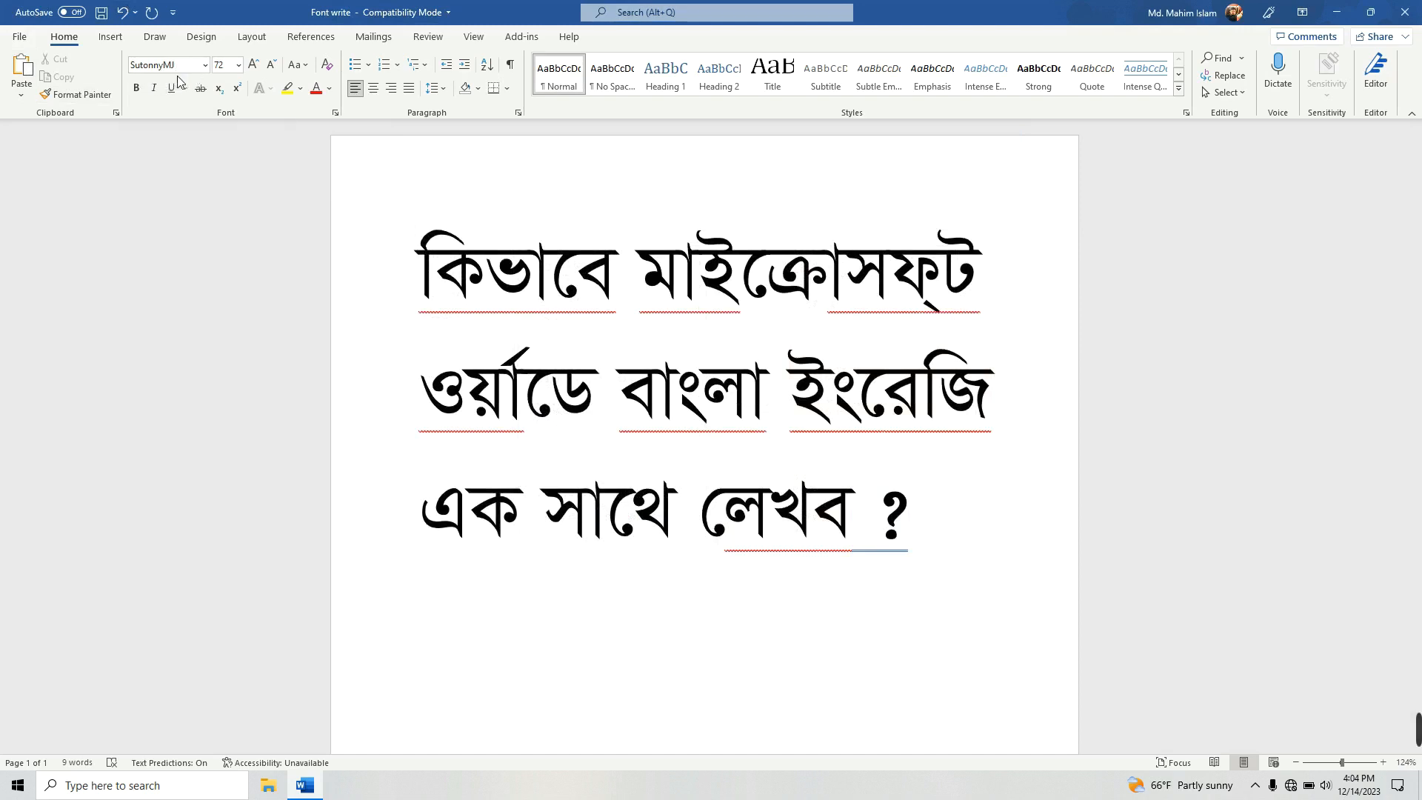
pyautogui.click(239, 65)
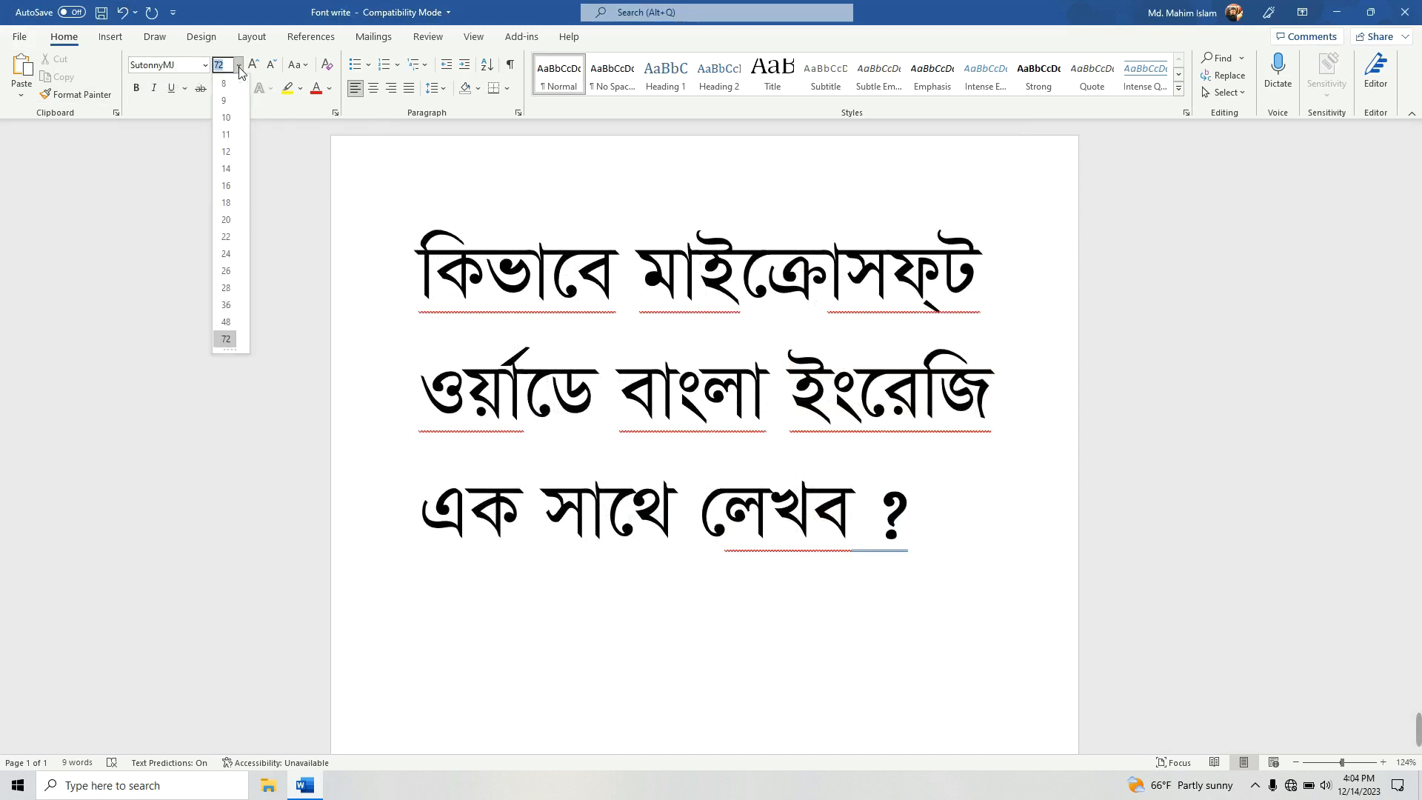
pyautogui.press('Escape')
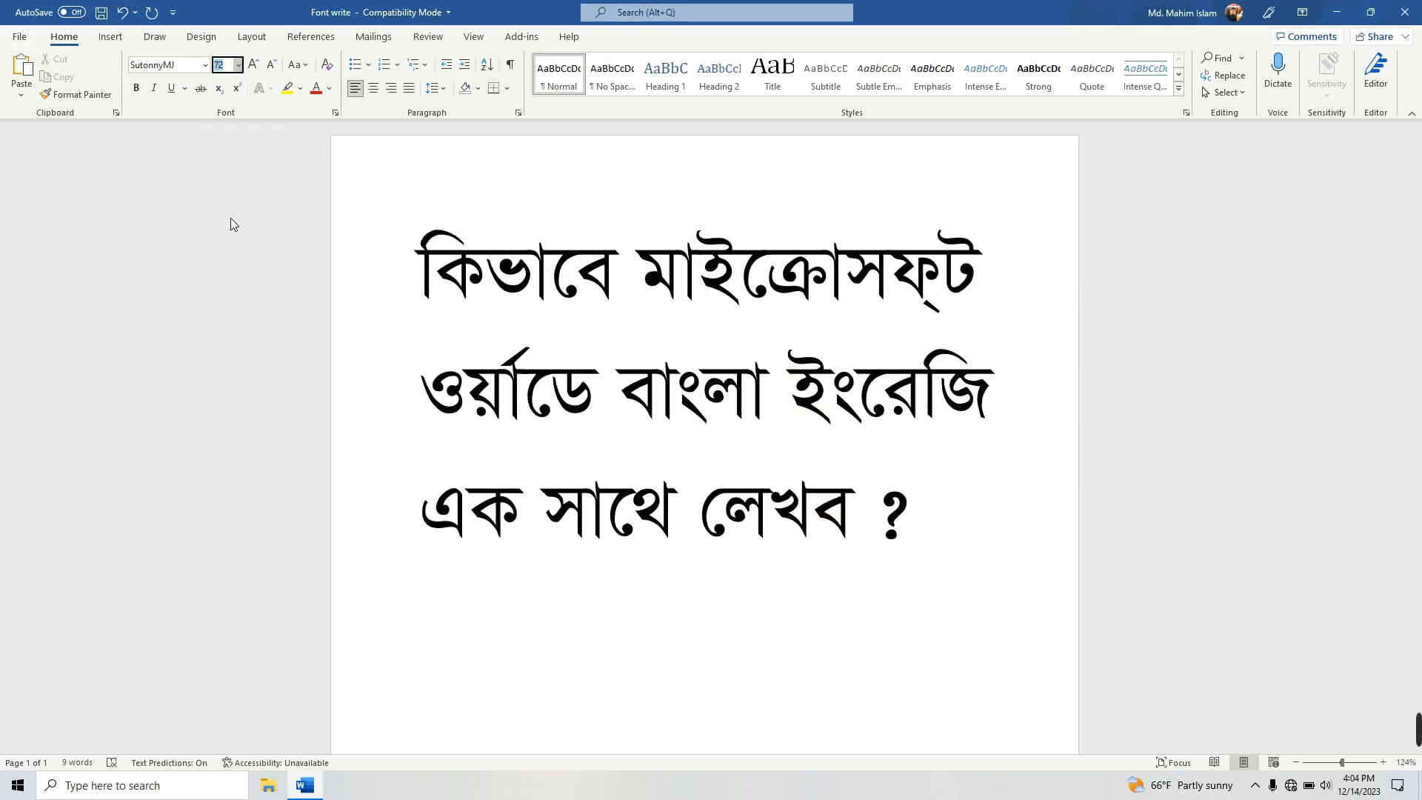
# - Test Bangla typing in SutonnyMJ with the sample letters মভ on a new line below the heading, and remove the line
pyautogui.click(972, 534)
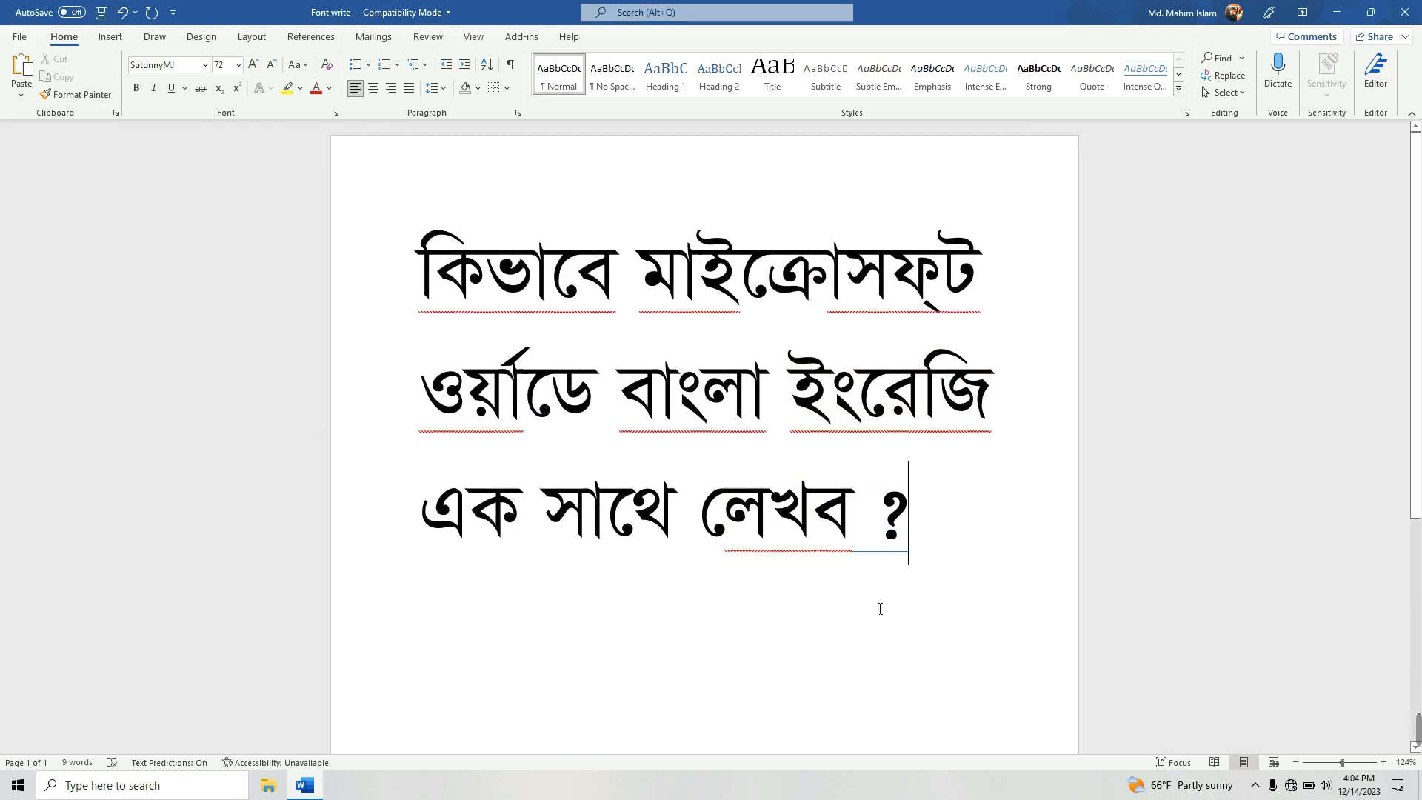
pyautogui.press('Return')
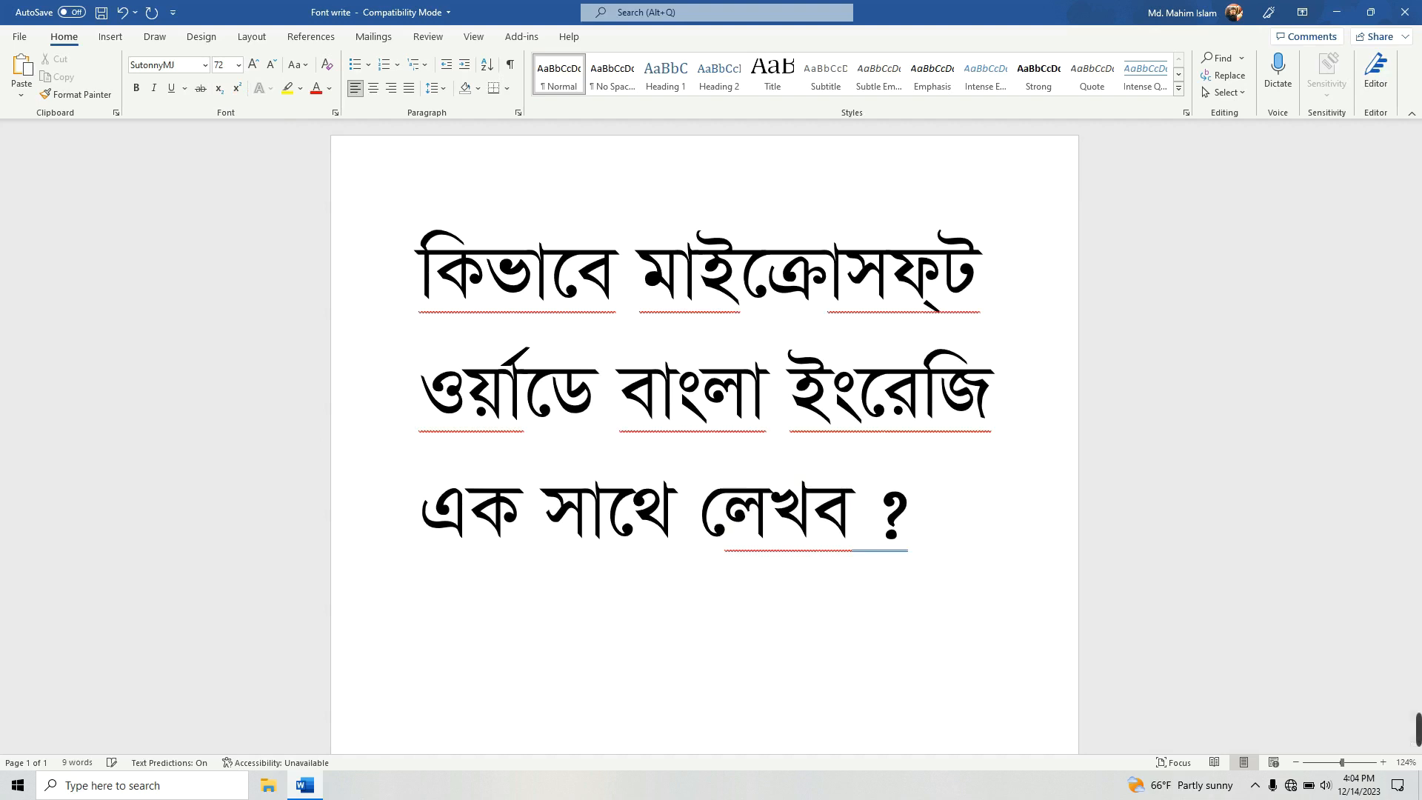
pyautogui.scroll(-1, 703, 437)
pyautogui.scroll(-2, 797, 555)
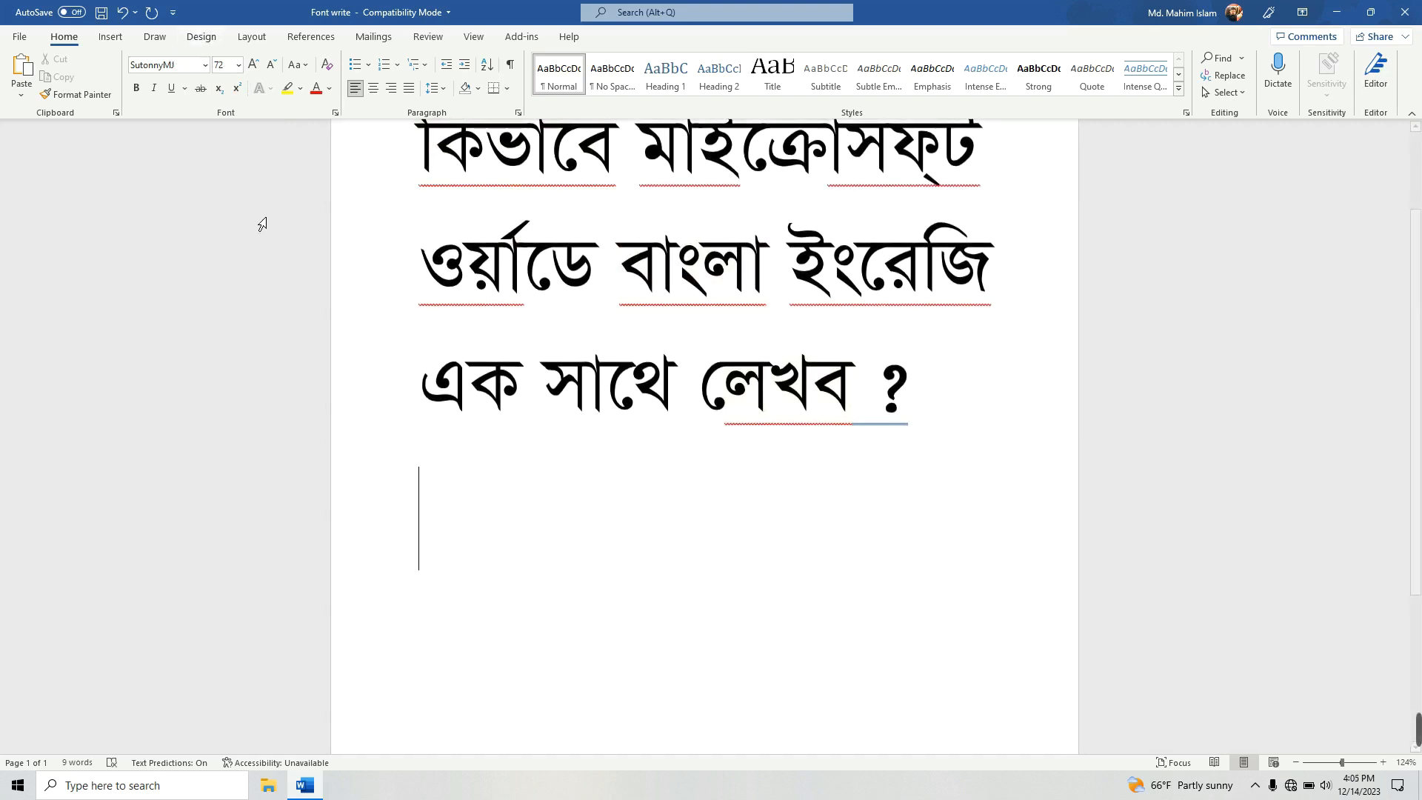
pyautogui.write('gf')
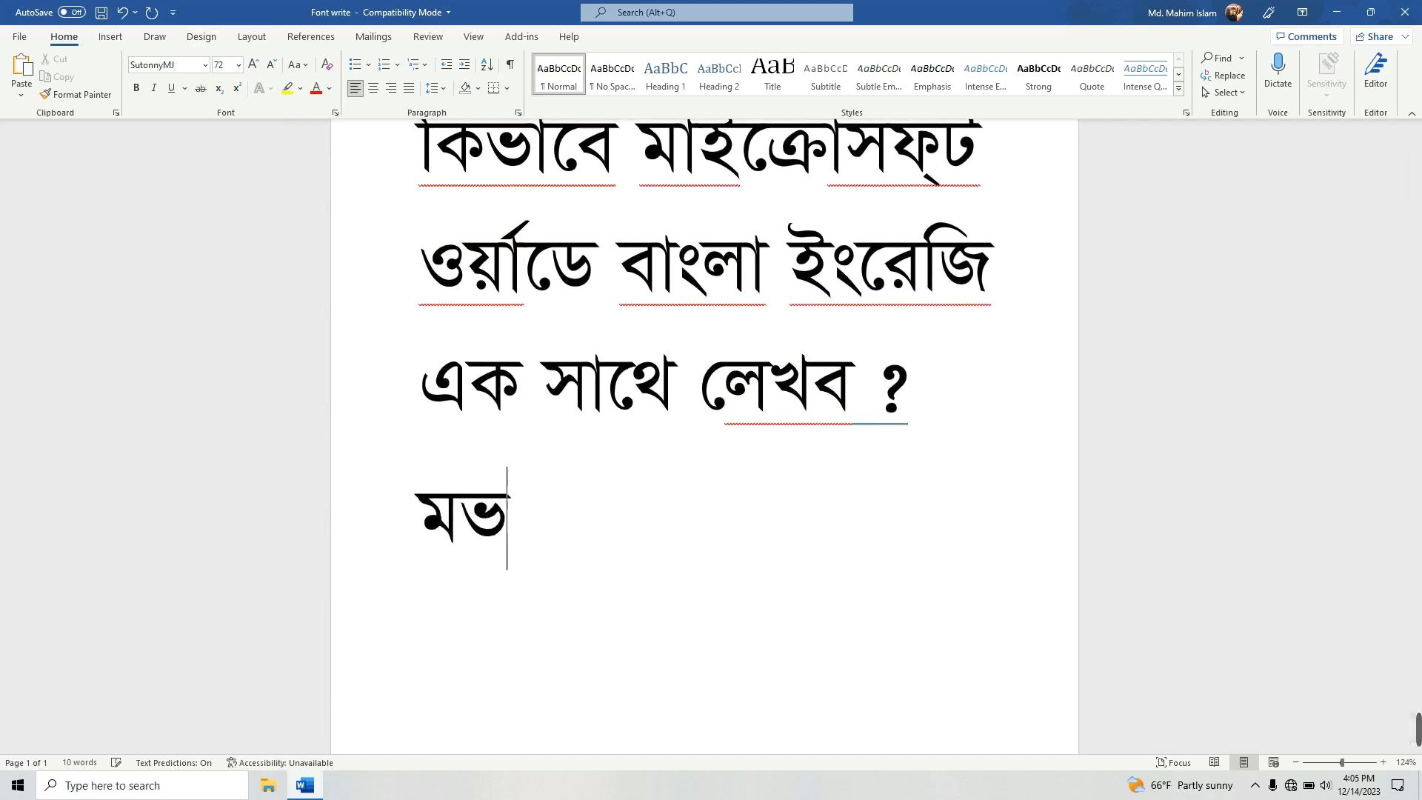
pyautogui.press('BackSpace')
pyautogui.press('BackSpace')
pyautogui.press('BackSpace')
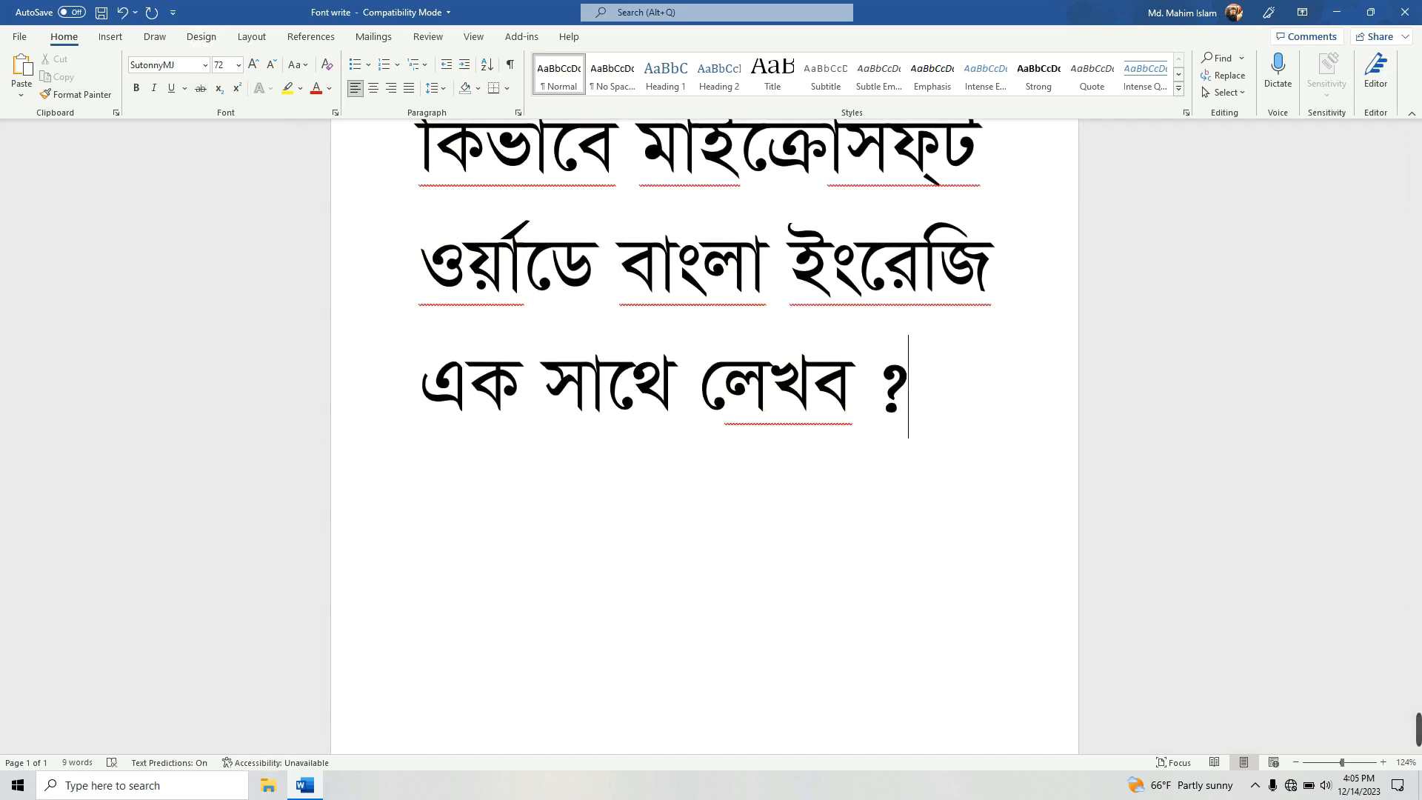
# - Switch the typing font to Times New Roman, test it with "asd" after the question mark, and delete the test letters
pyautogui.hotkey('ctrl', 'alt', 'b')
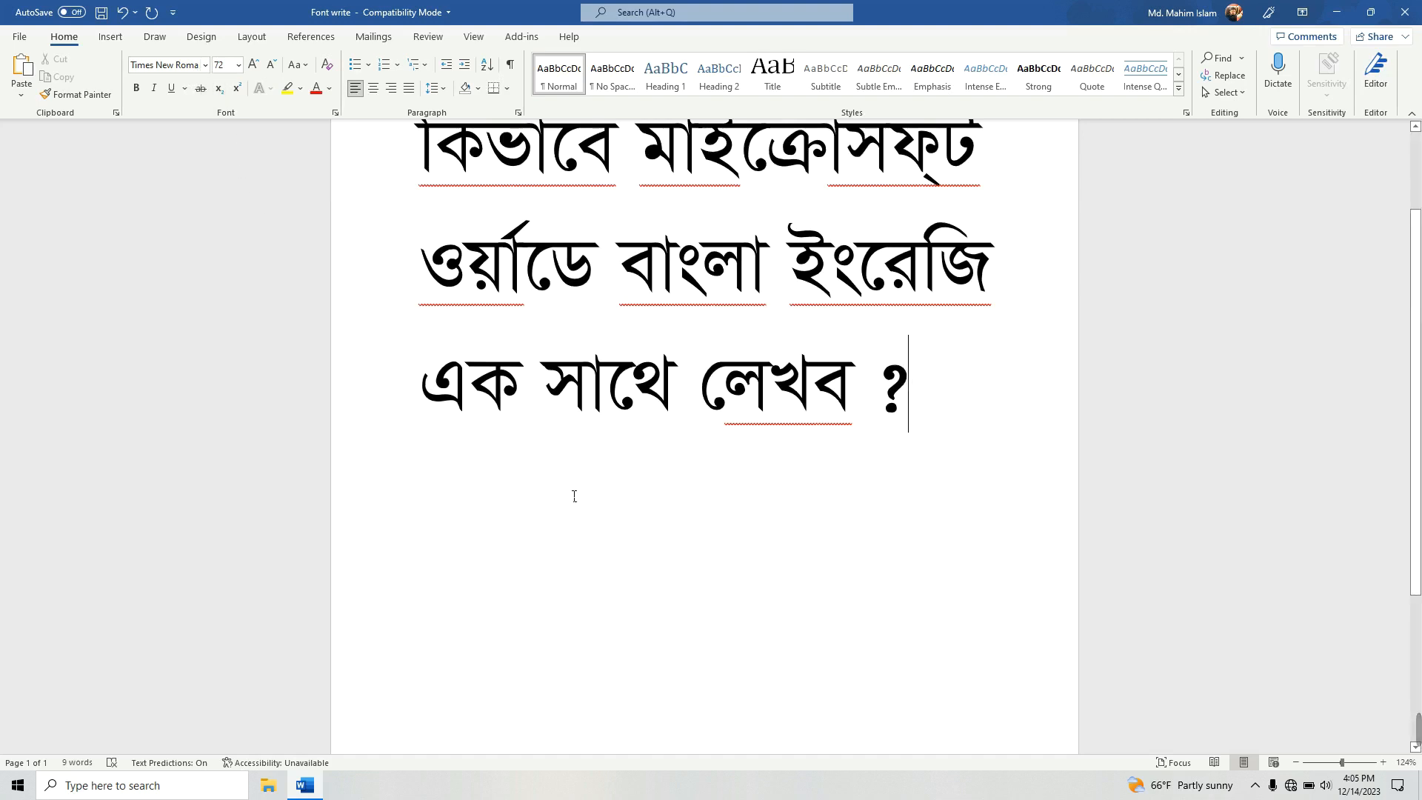
pyautogui.write('a')
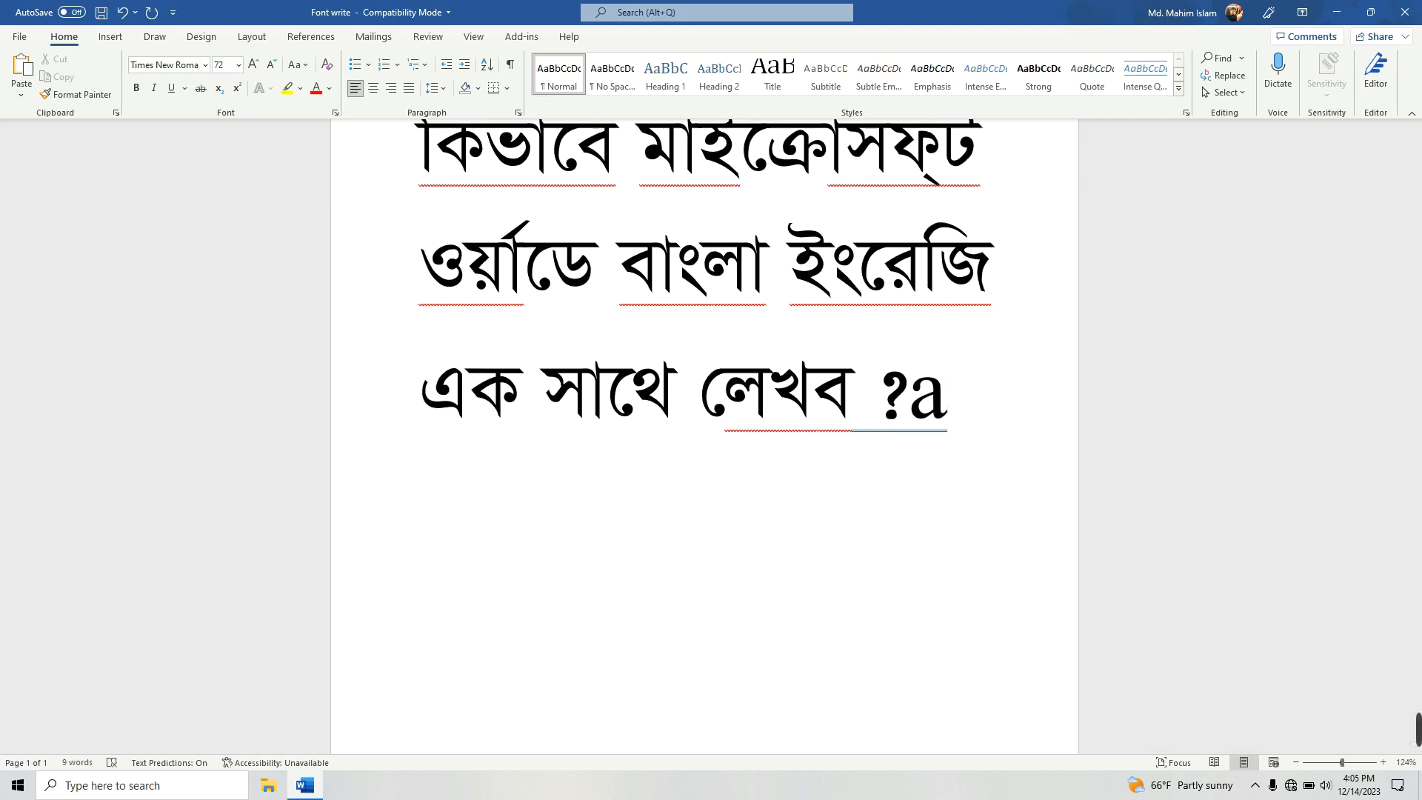
pyautogui.write('sd')
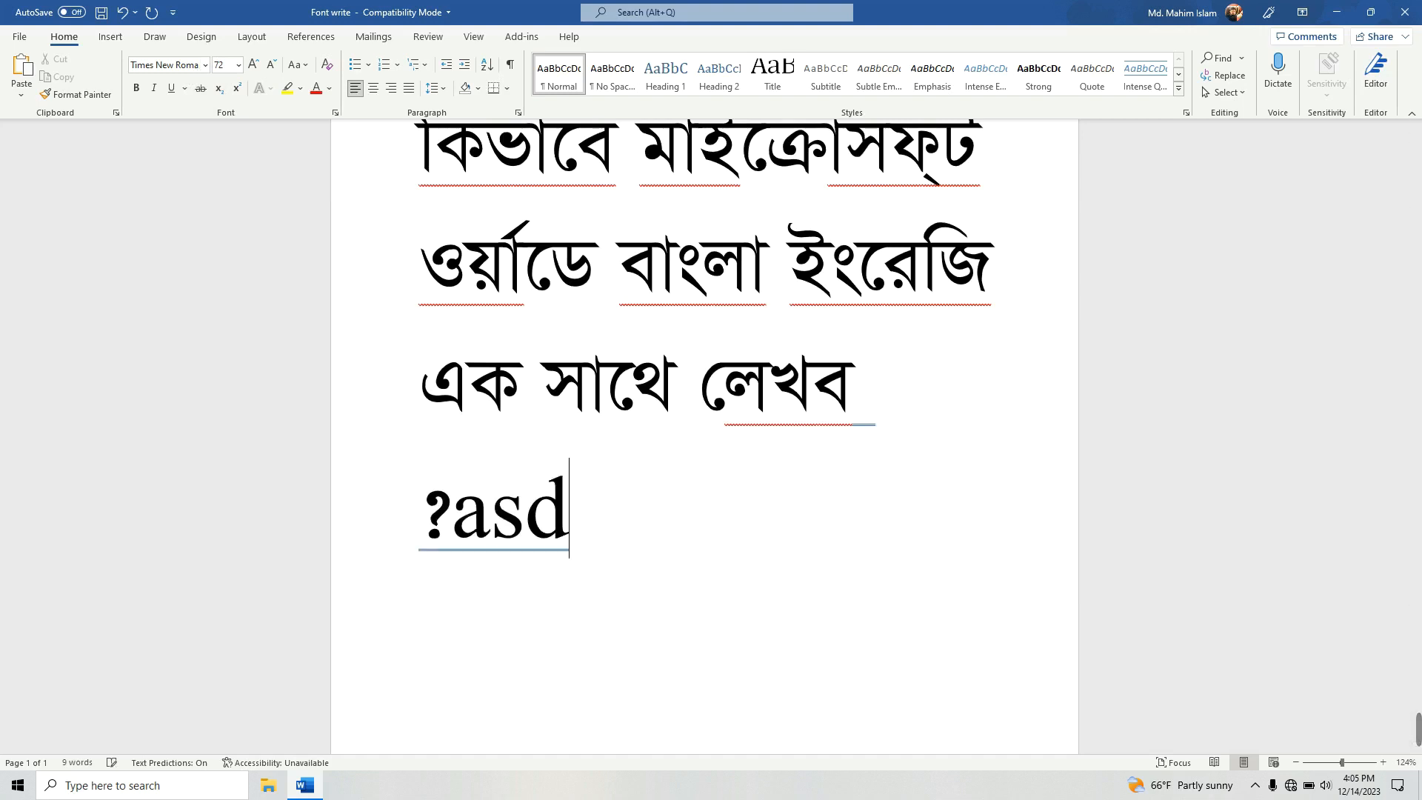
pyautogui.press('BackSpace')
pyautogui.press('BackSpace')
pyautogui.press('BackSpace')
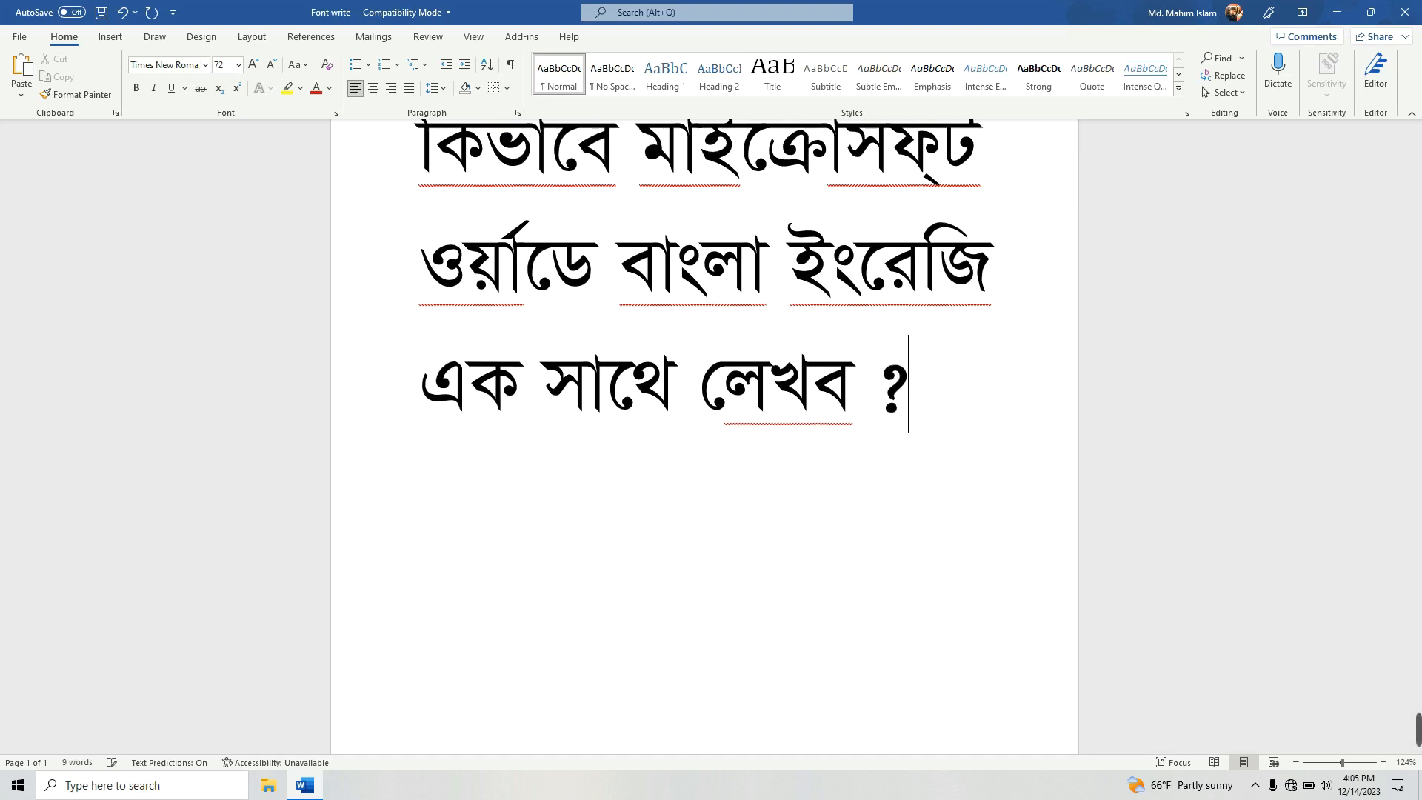
# - Write the sample English text "Avv fd" in Times New Roman on a new line below the Bangla heading
pyautogui.press('Return')
pyautogui.write('Av')
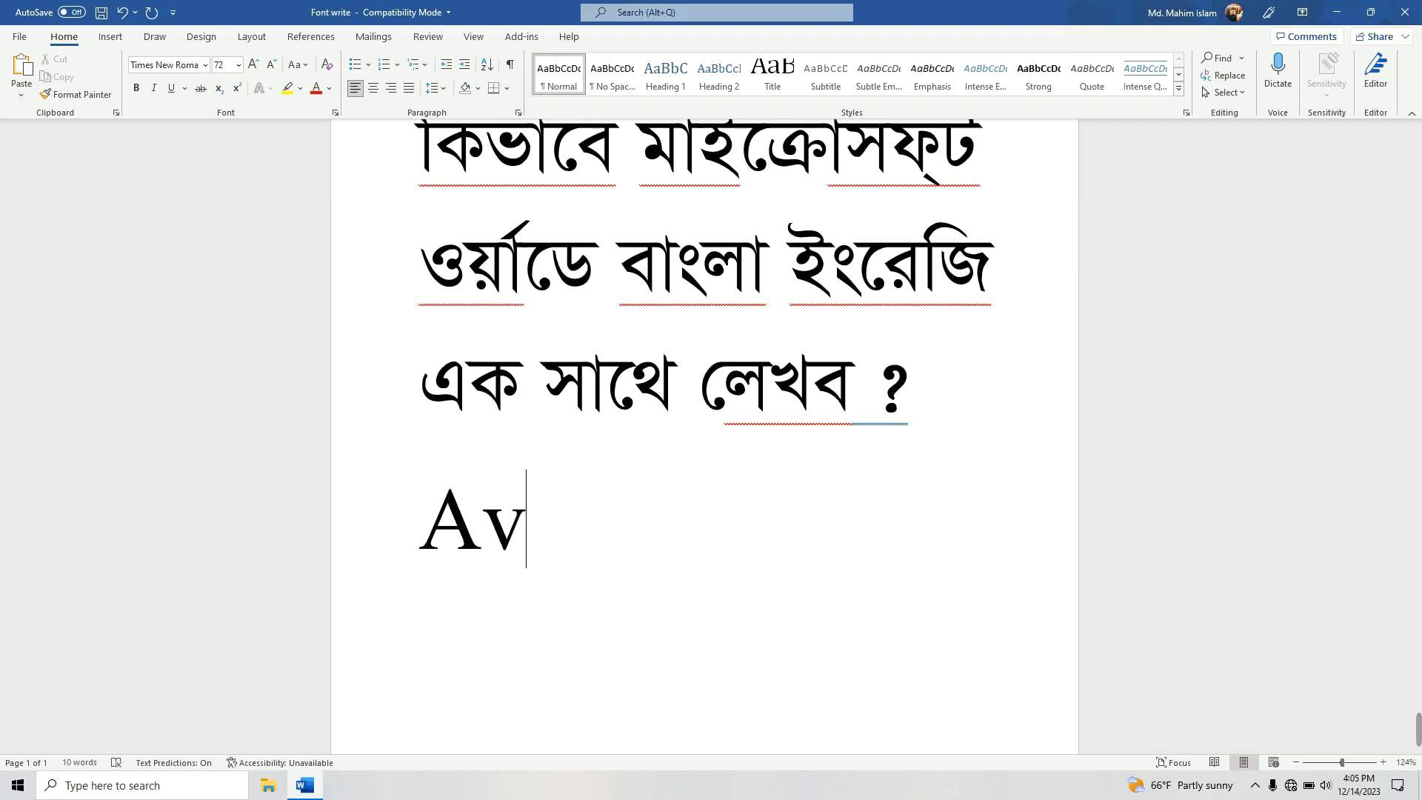
pyautogui.write('v')
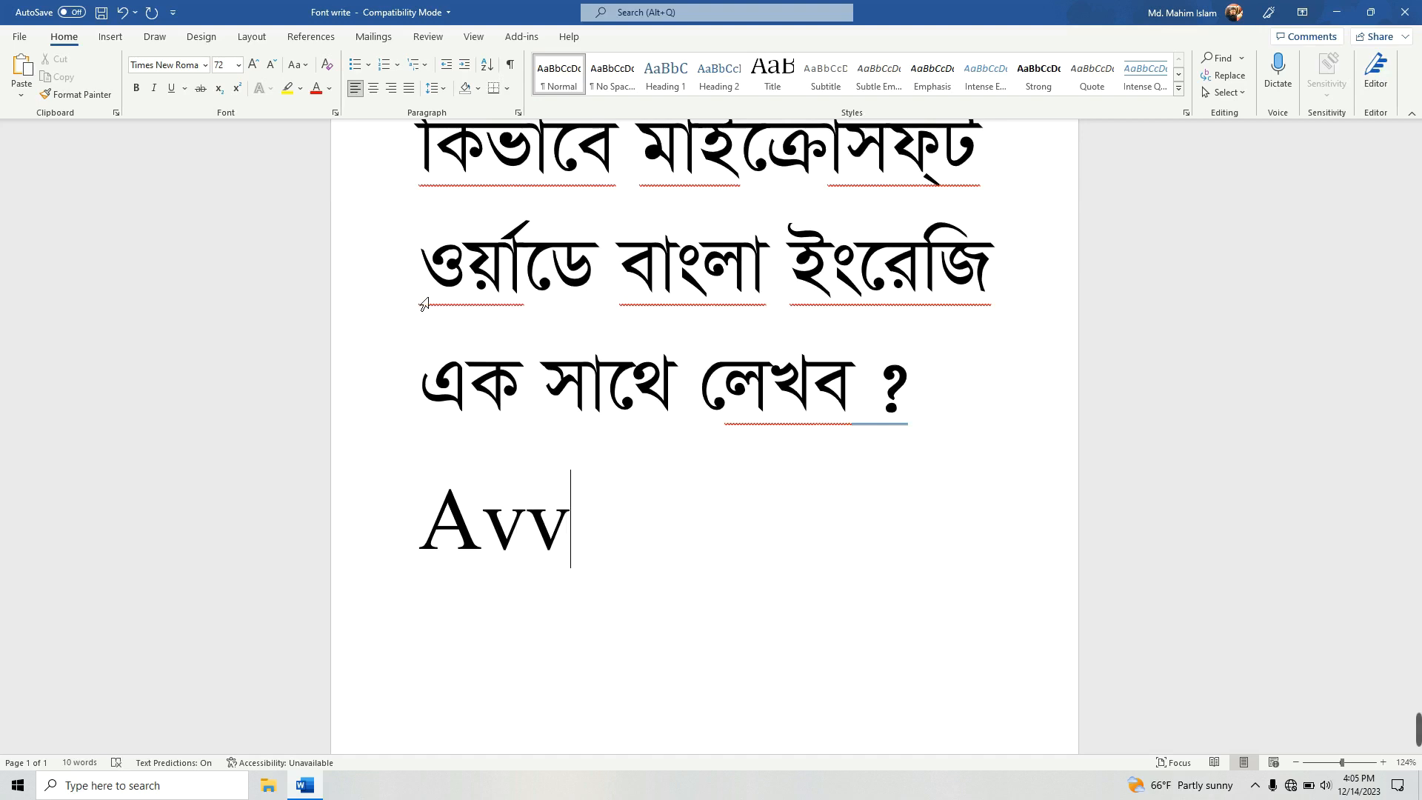
pyautogui.write('f')
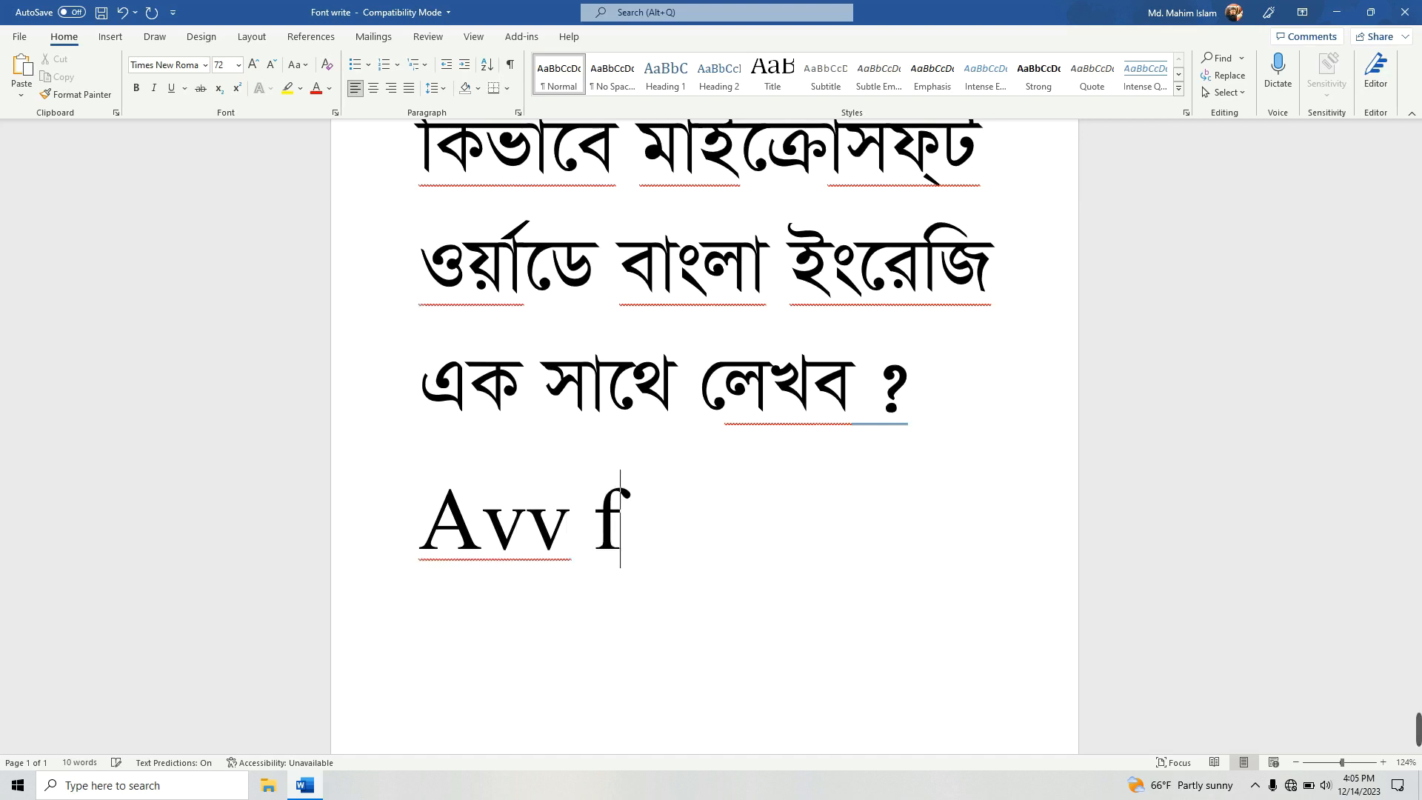
pyautogui.write('d')
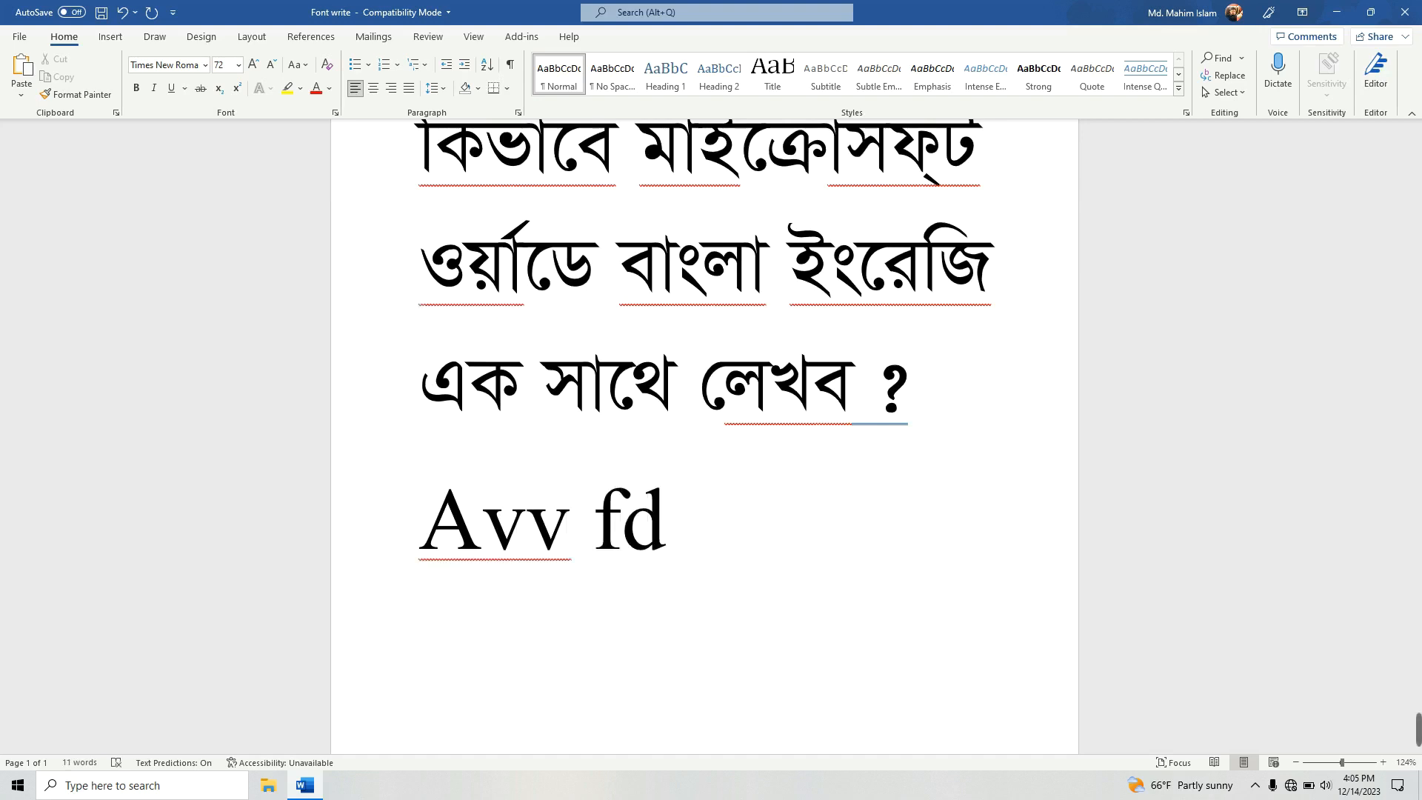
# - Extend the sample English line with "asrt" so it reads "Avv fdasrt", and switch the typing font to SutonnyMJ
pyautogui.write('a')
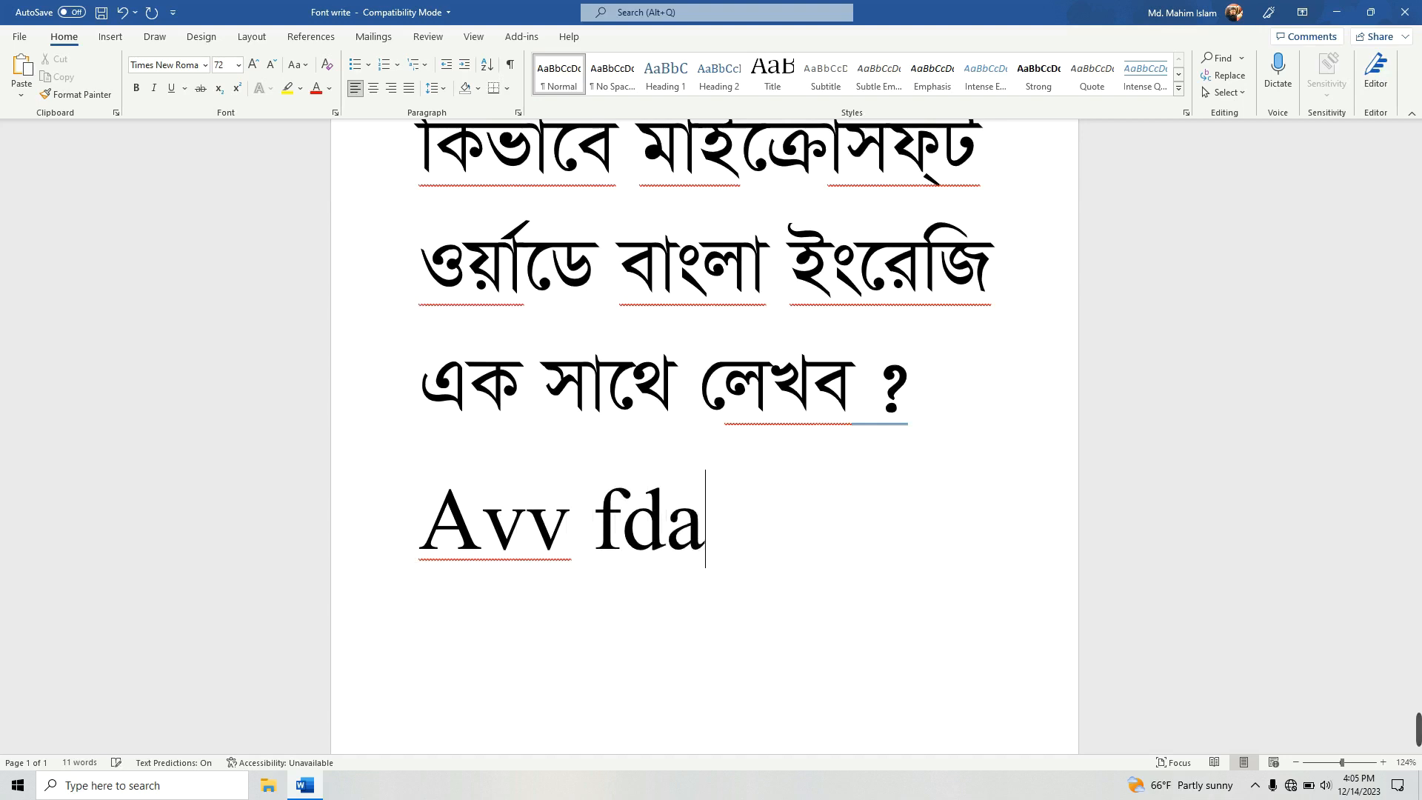
pyautogui.write('s')
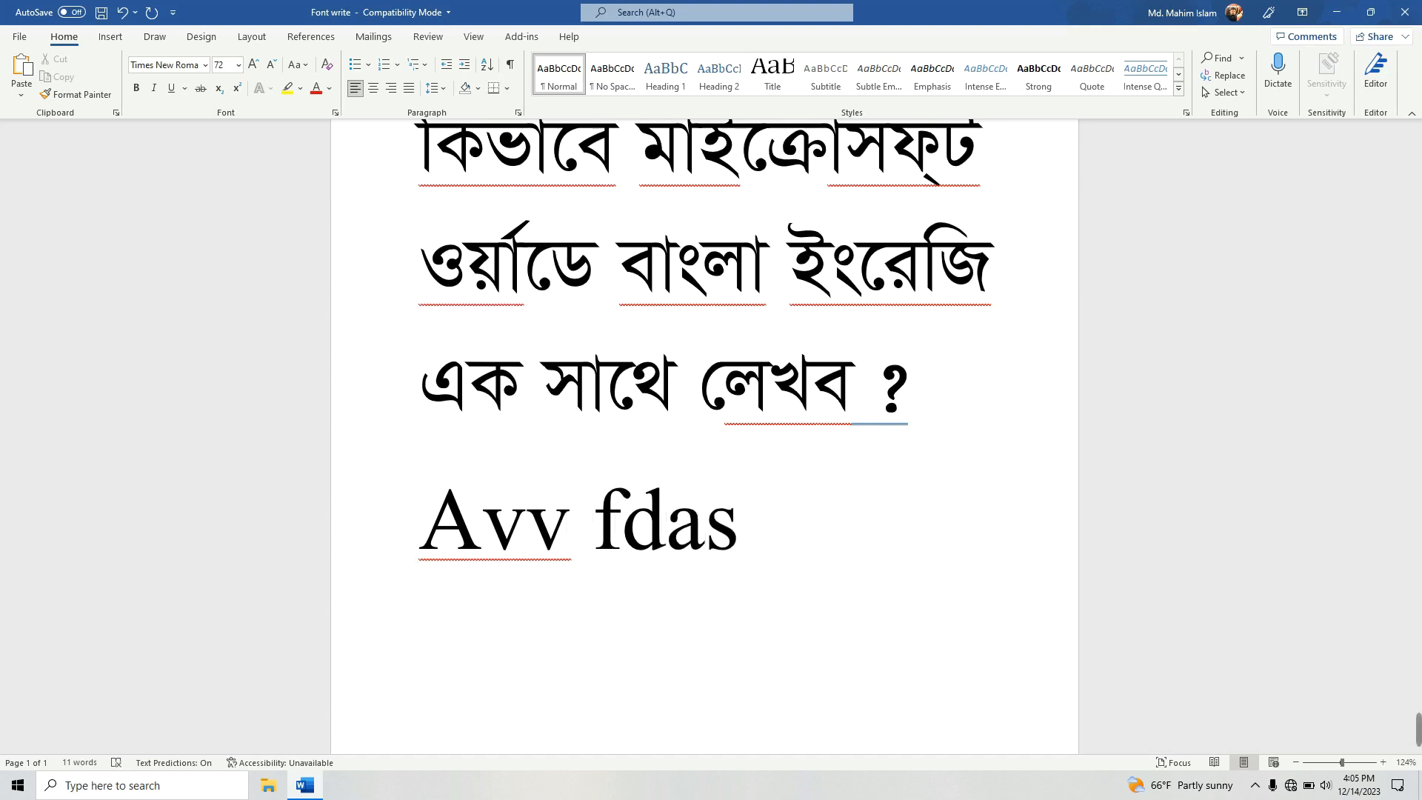
pyautogui.write('rt')
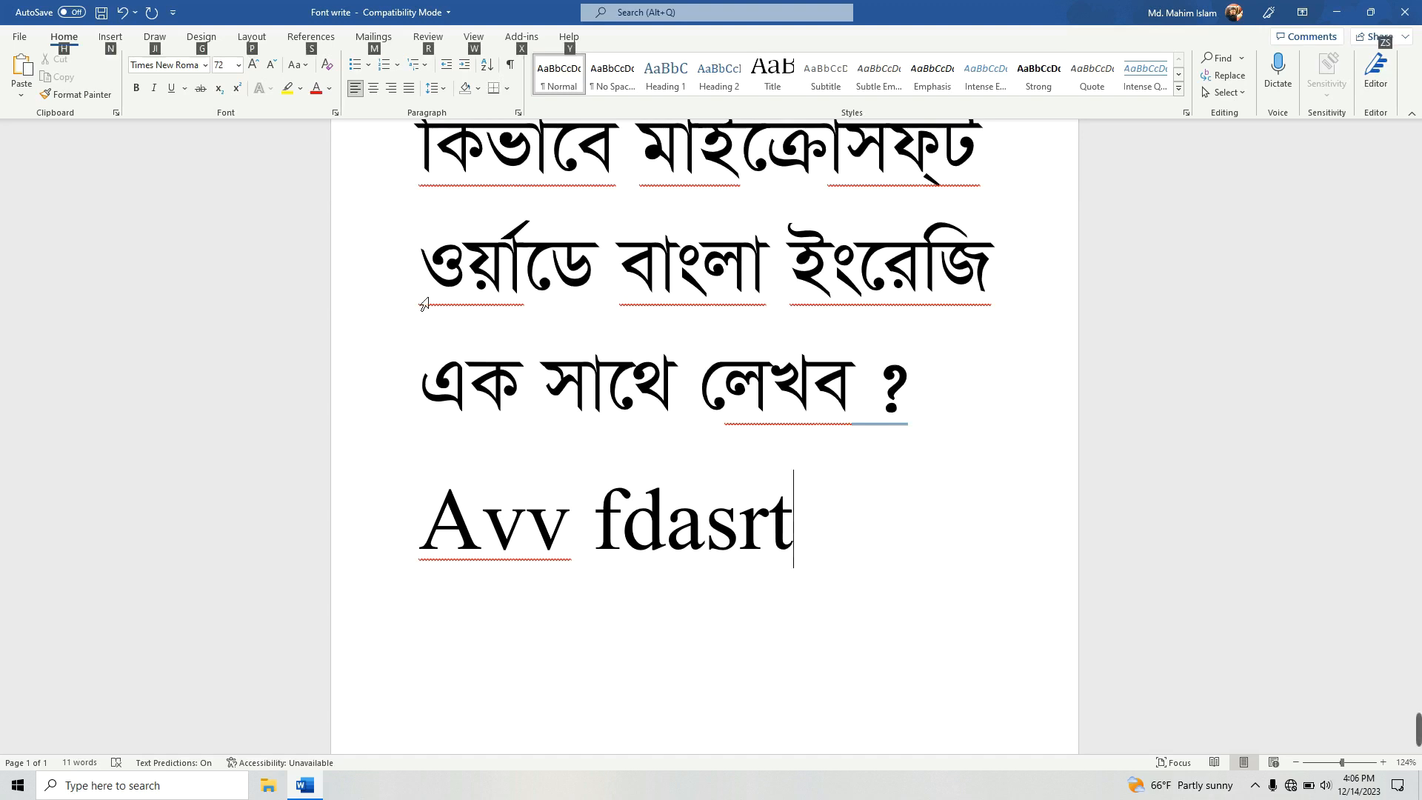
pyautogui.hotkey('alt', 's')
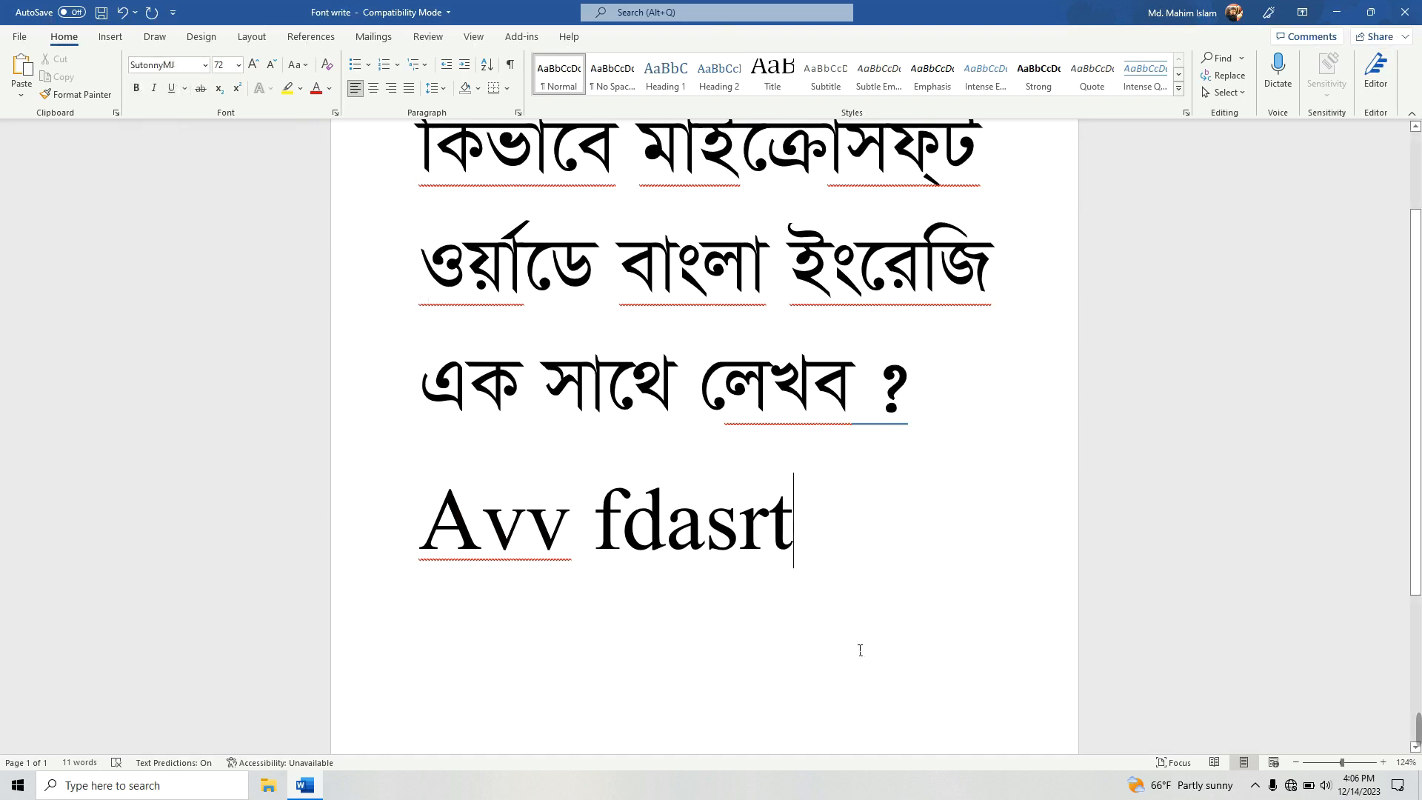
# - Start a new line below "Avv fdasrt" and write "gf" in Times New Roman
pyautogui.click(823, 539)
pyautogui.press('Return')
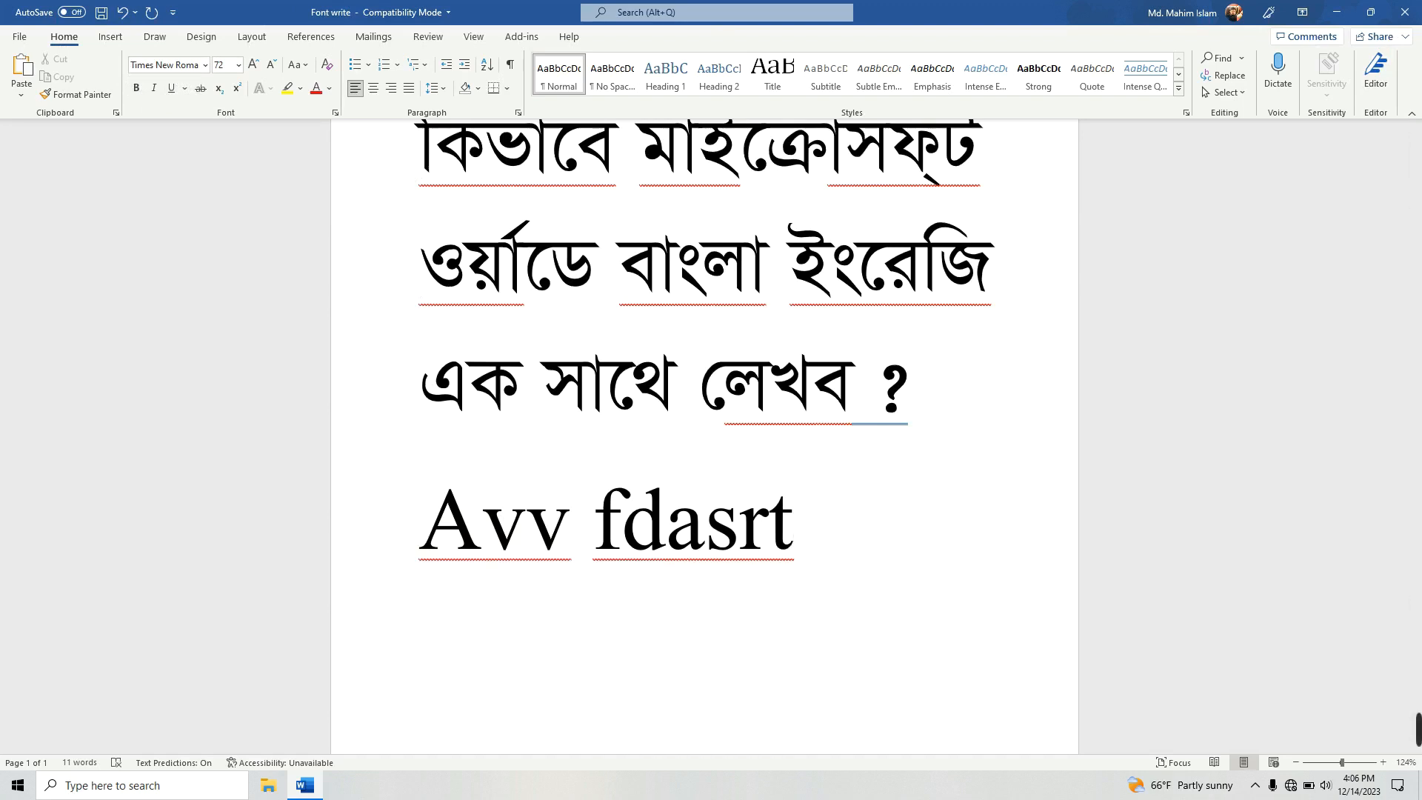
pyautogui.write('gf')
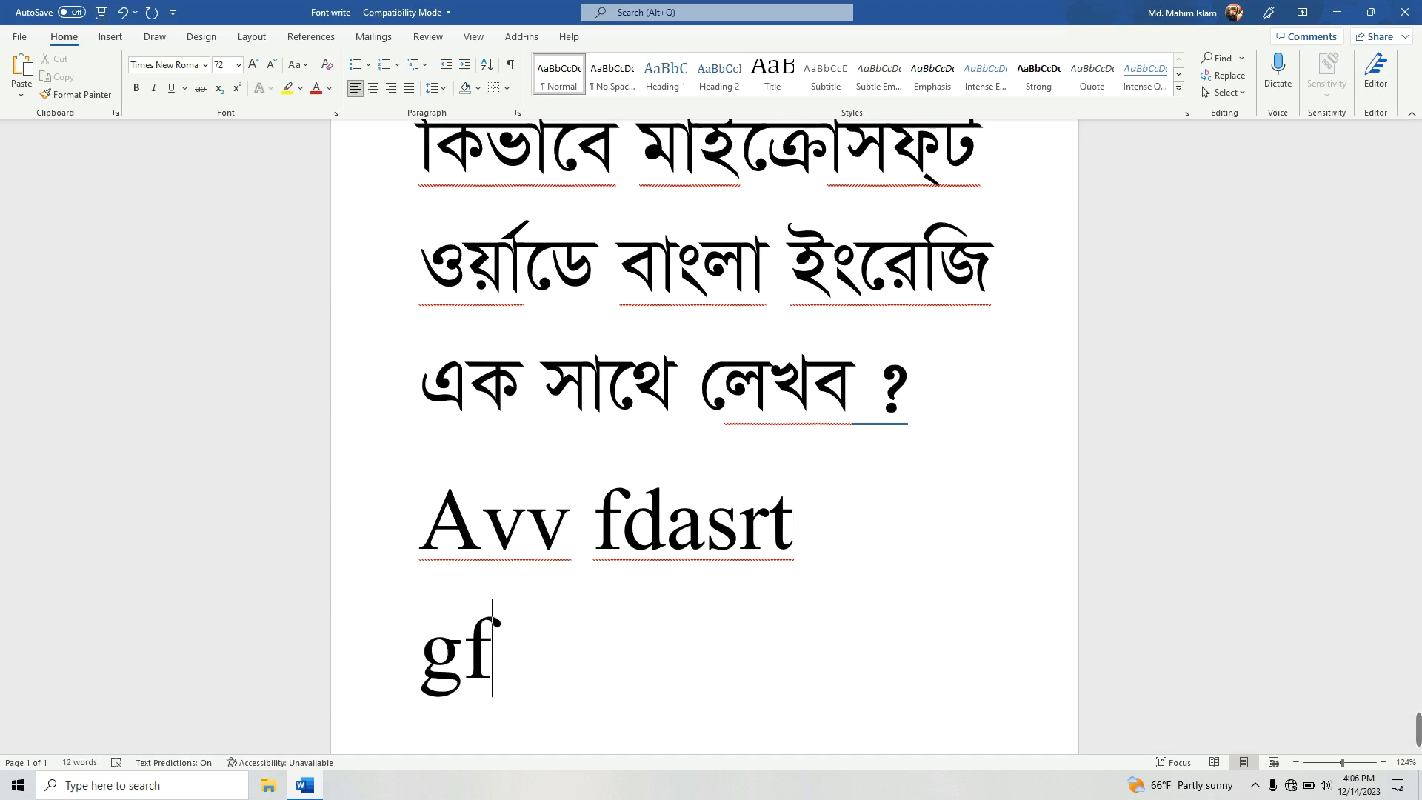
pyautogui.click(646, 635)
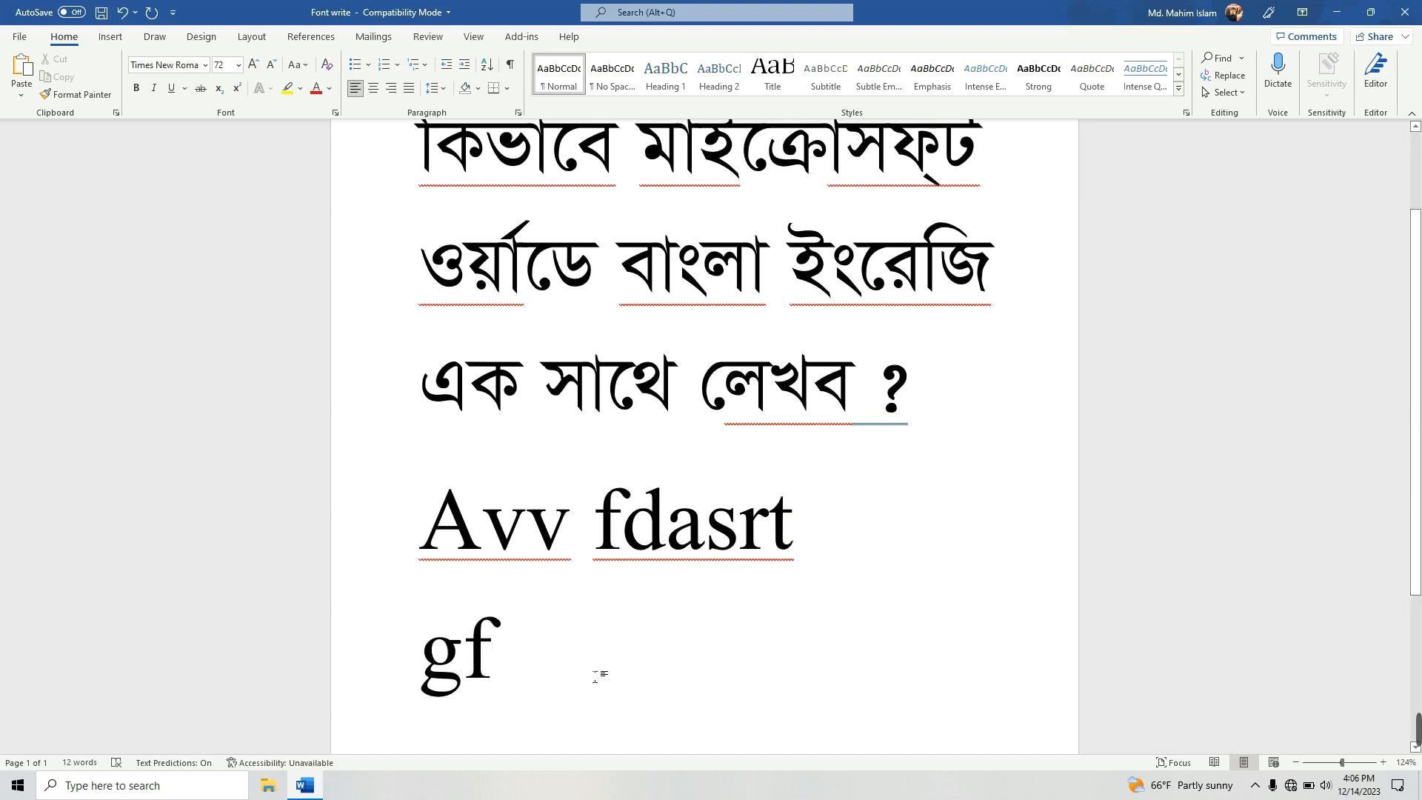
# - Switch the typing font to SutonnyMJ and write the sample Bangla text "আই বজক" after "Gf" on the same line
pyautogui.hotkey('ctrl', 'alt', 'b')
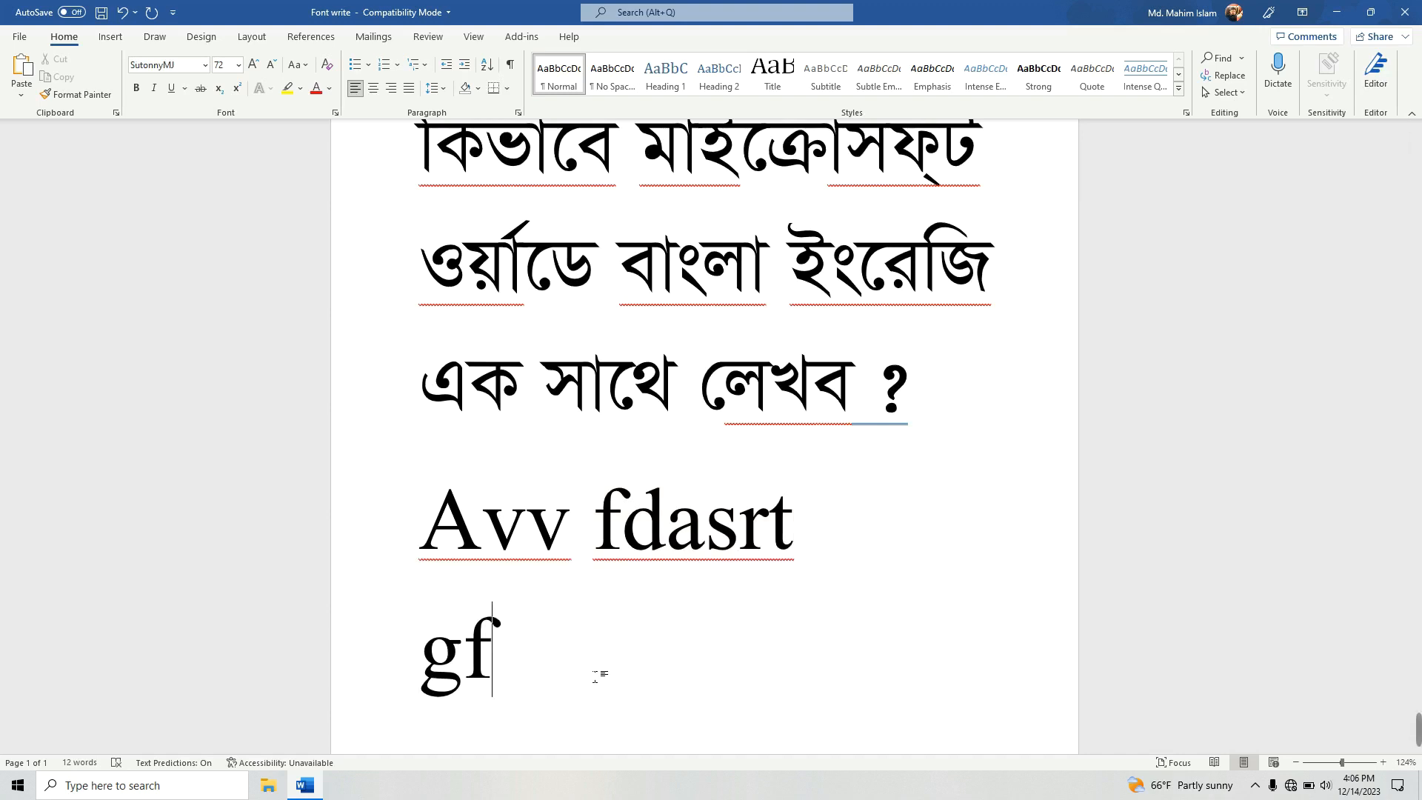
pyautogui.write('gf')
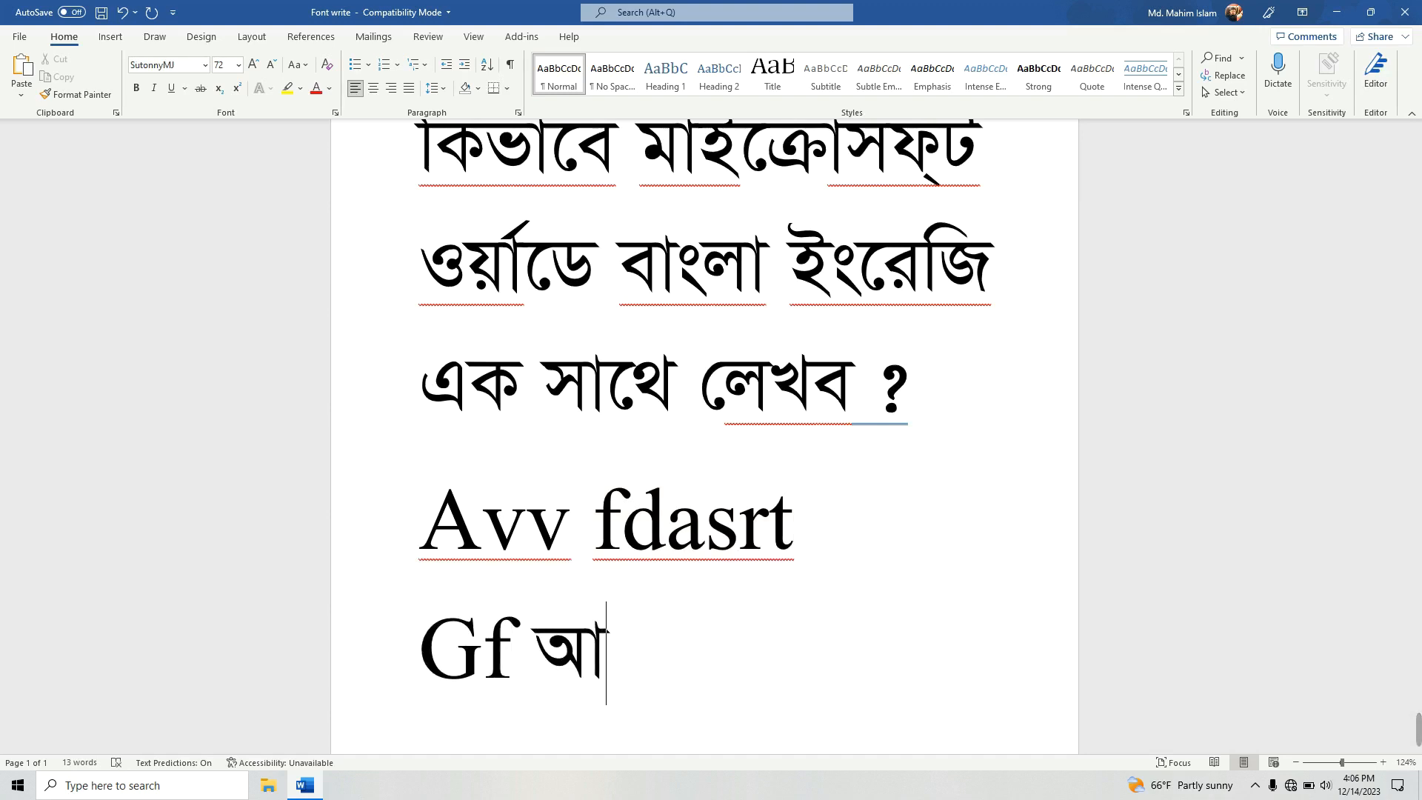
pyautogui.write('gd ')
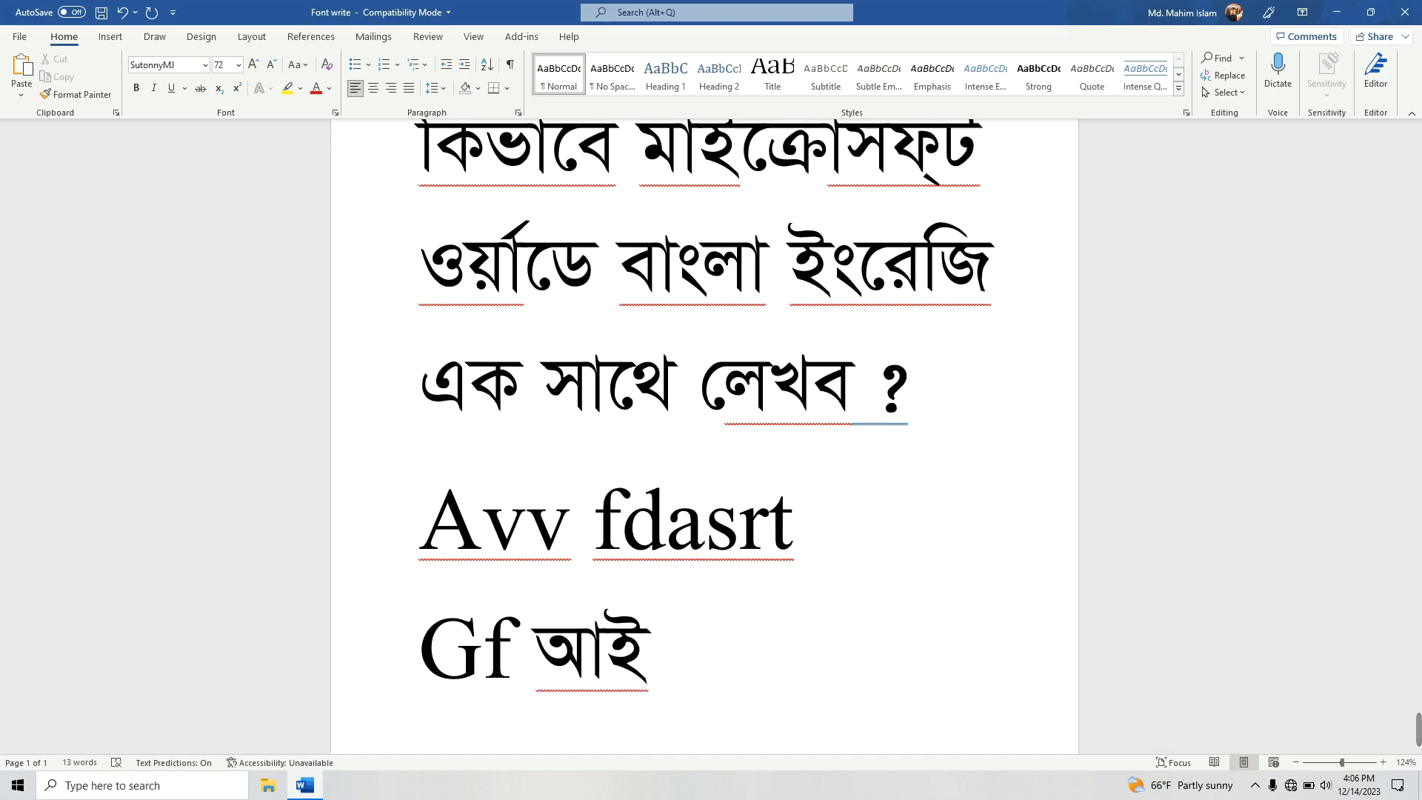
pyautogui.write('huj')
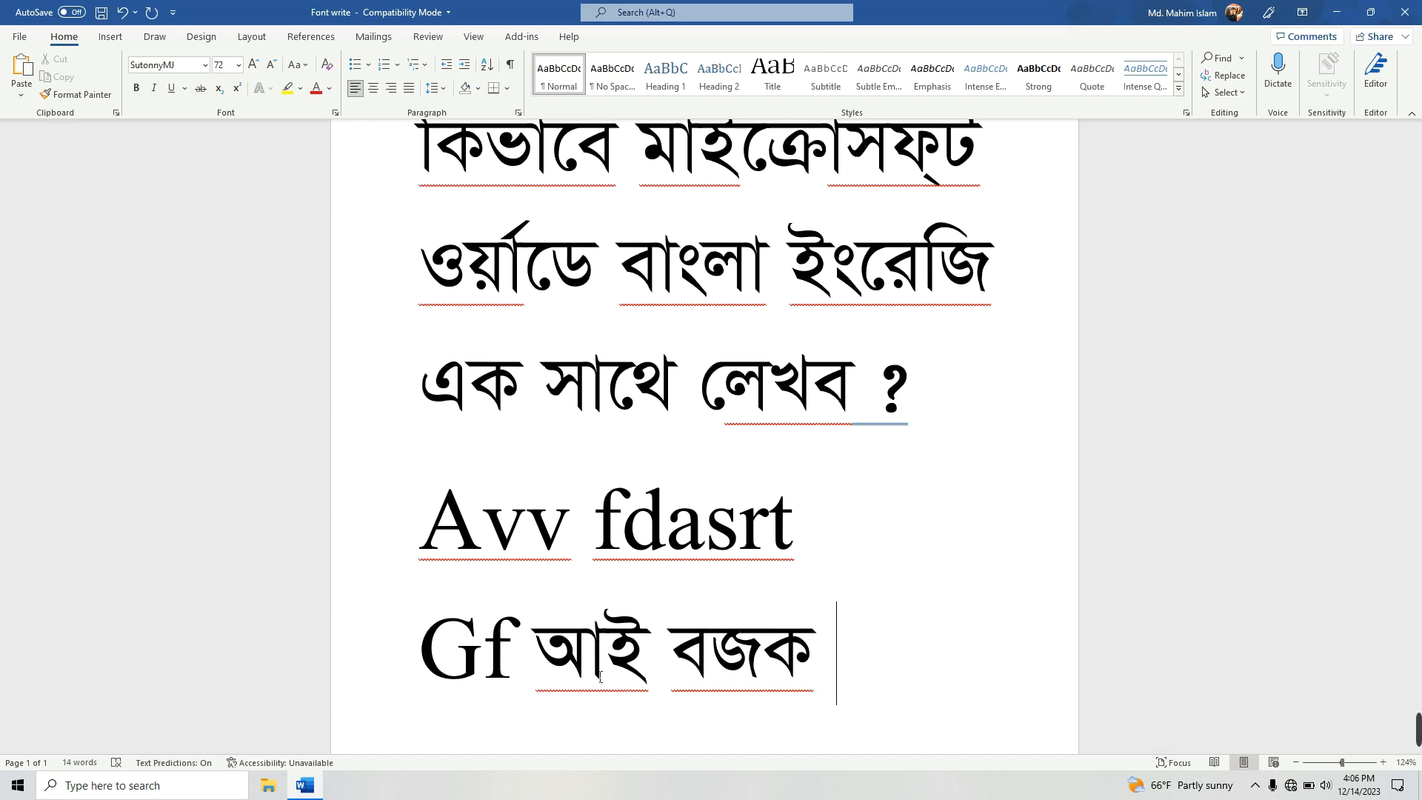
# - Switch back to English typing in Times New Roman, add "gfd" after the sample Bangla words, and review the mixed text
pyautogui.hotkey('ctrl', 'alt', 'b')
pyautogui.write('g')
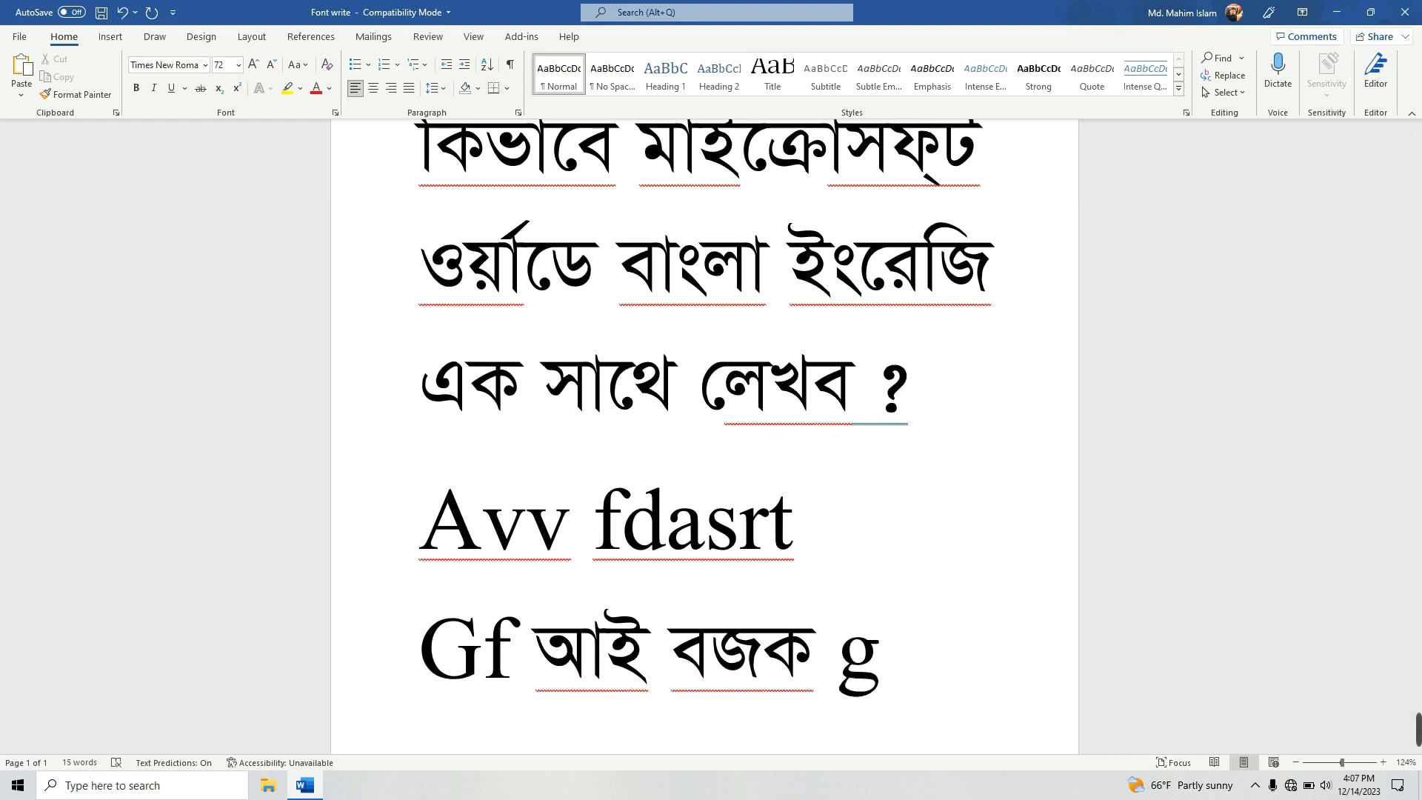
pyautogui.write('fd')
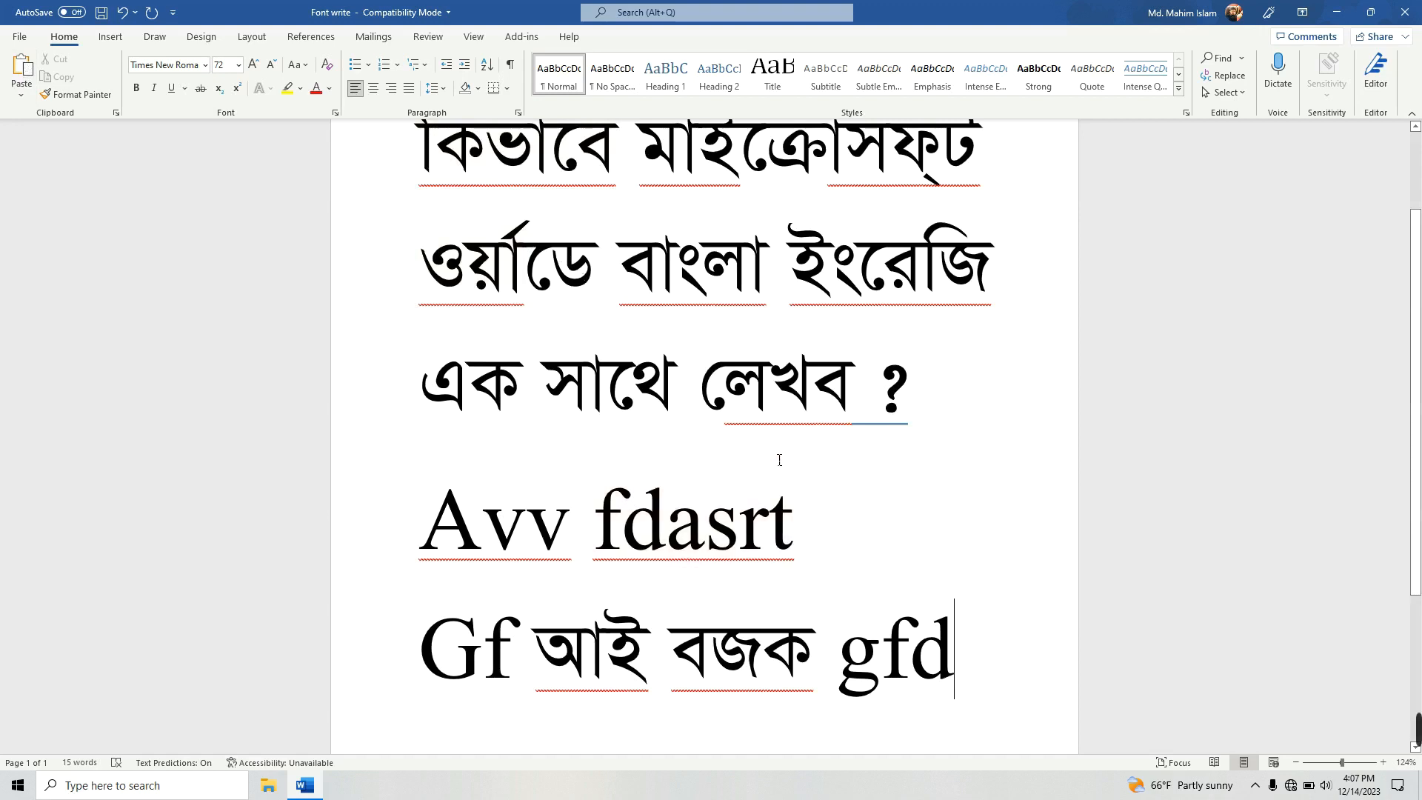
pyautogui.scroll(2, 770, 456)
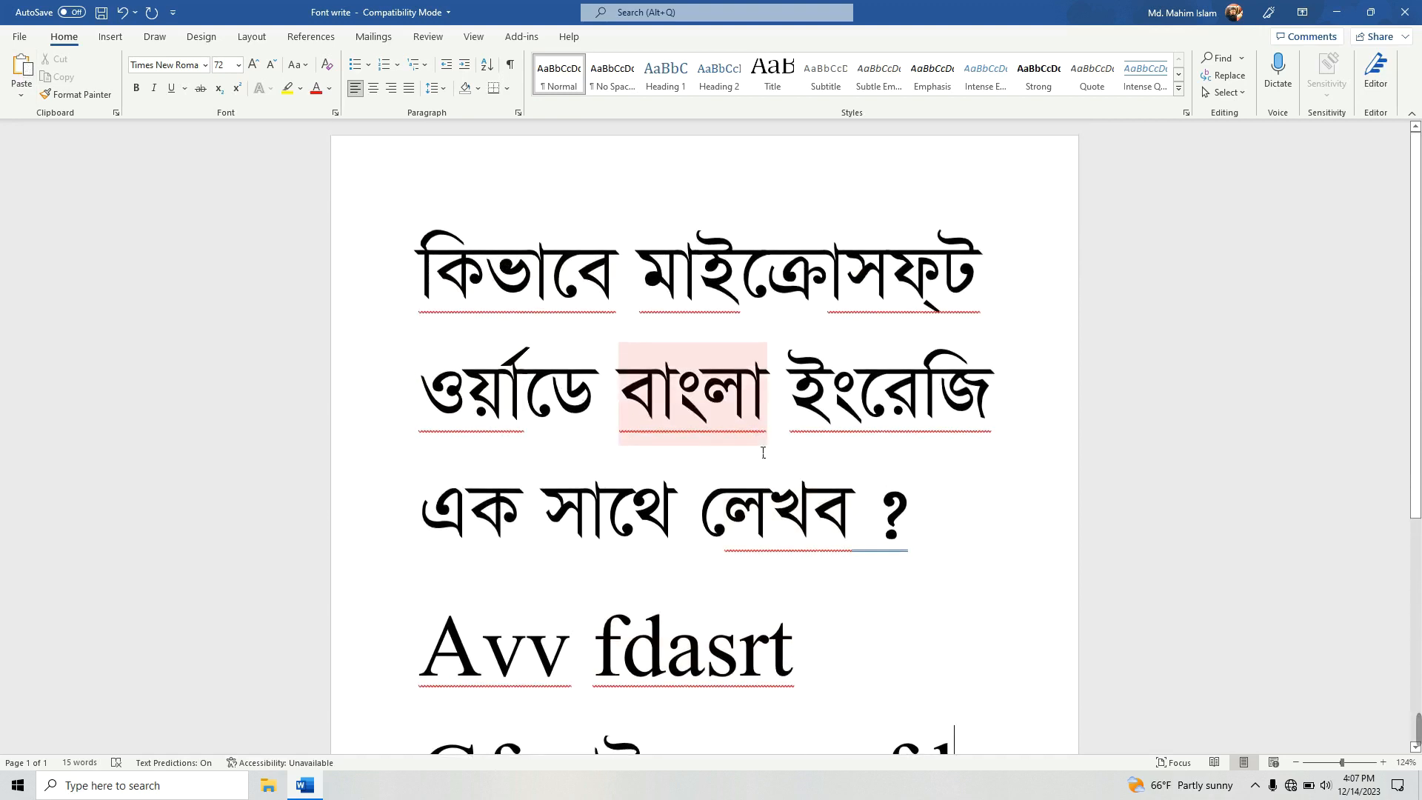
pyautogui.scroll(-5, 751, 450)
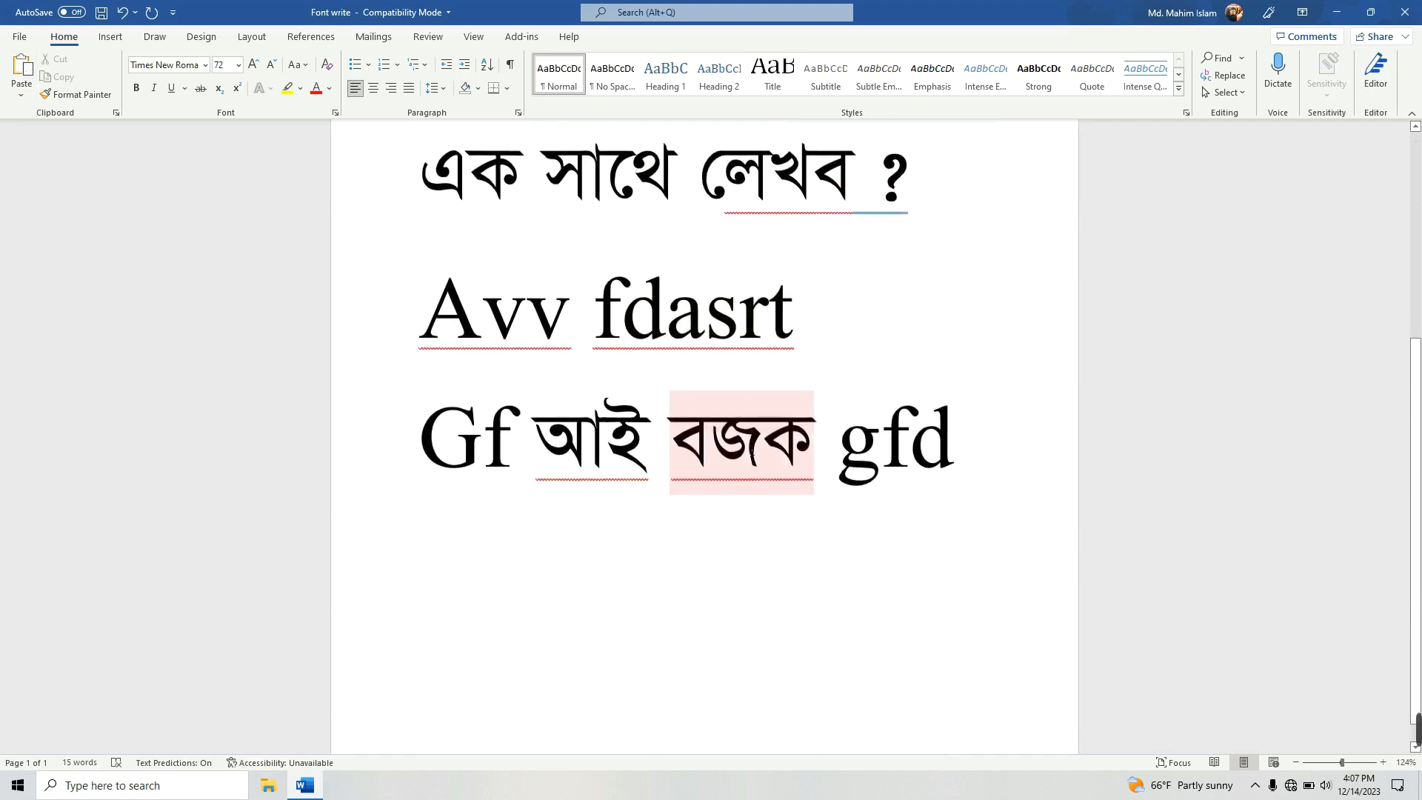